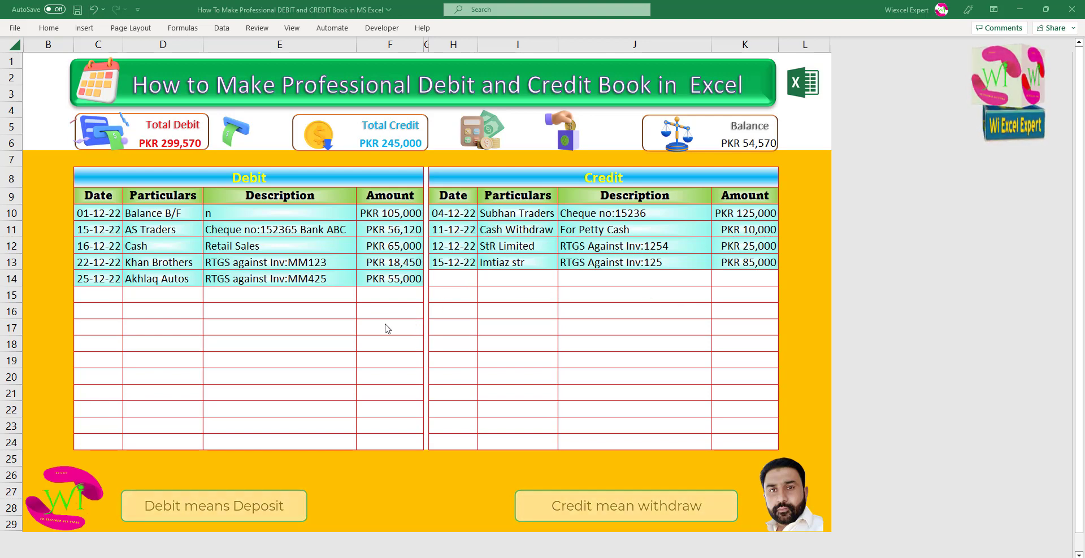
Add debit row 15 dated 25-12-22 for Akhlaq Autos with amount 100,000
{"action": "left_click", "coordinate": [999, 182]}
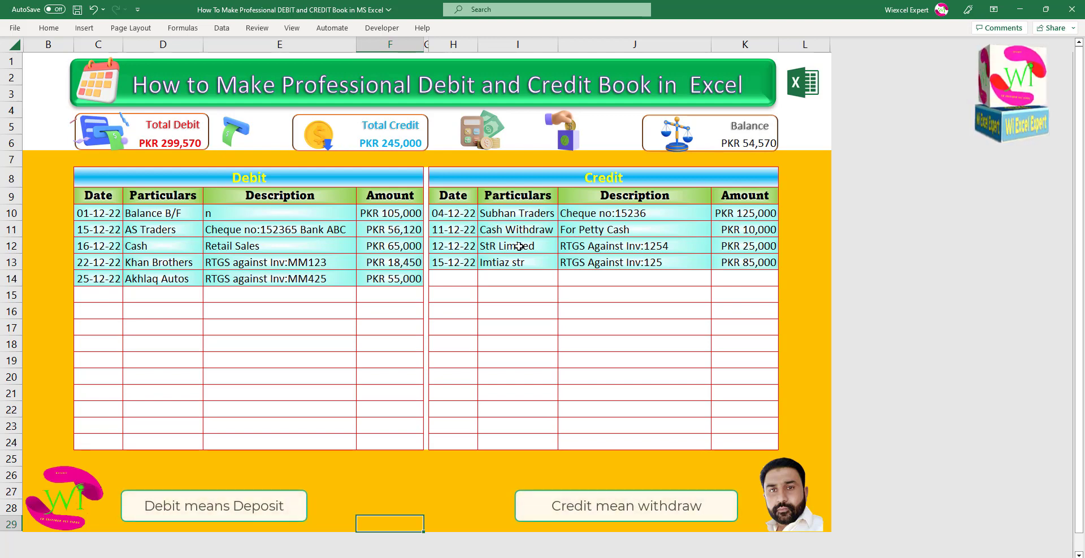
{"action": "left_click", "coordinate": [97, 296]}
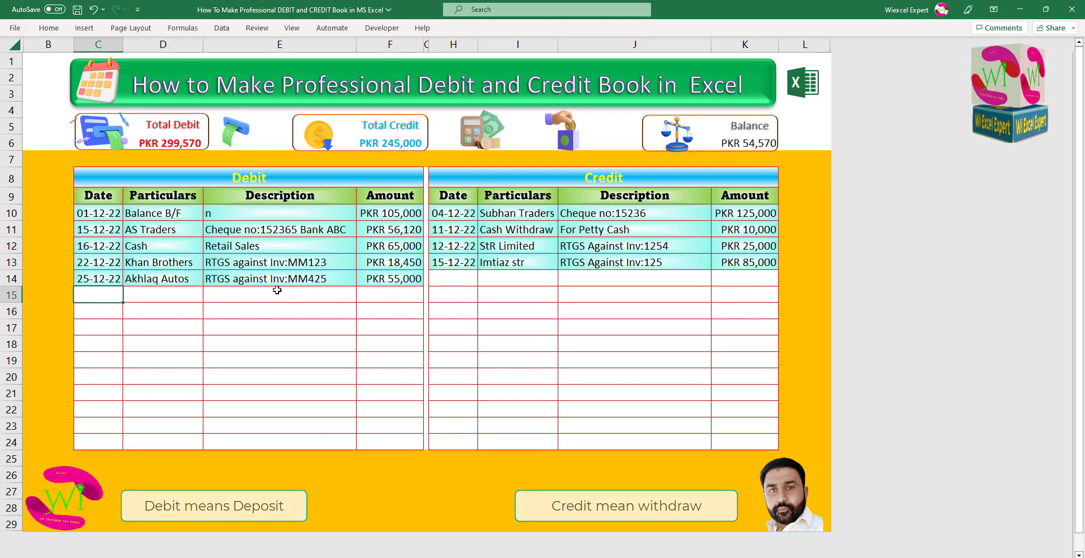
{"action": "key", "text": "ctrl+d"}
{"action": "key", "text": "Tab"}
{"action": "key", "text": "ctrl+d"}
{"action": "key", "text": "Tab"}
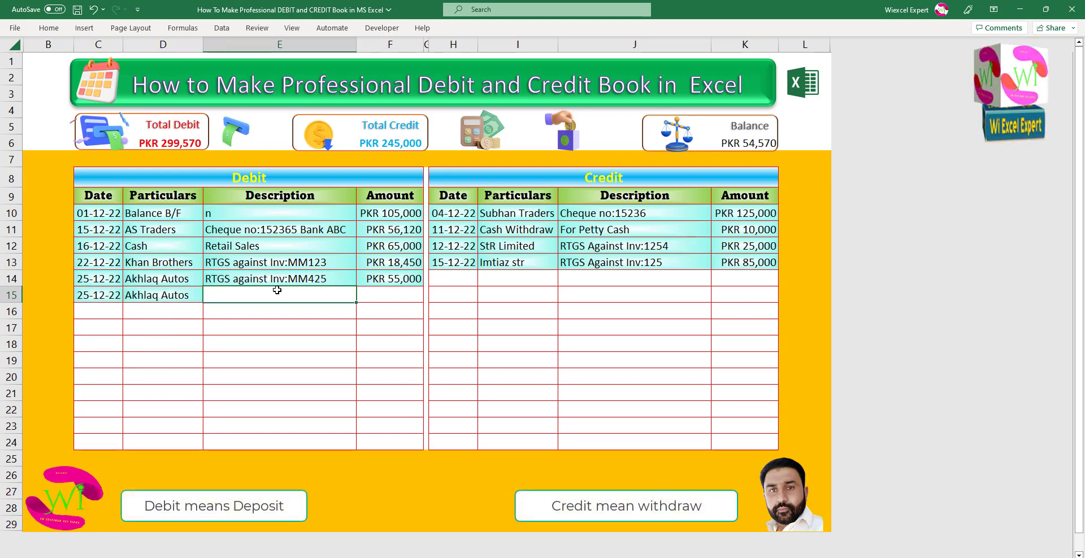
{"action": "key", "text": "ctrl+d"}
{"action": "key", "text": "Tab"}
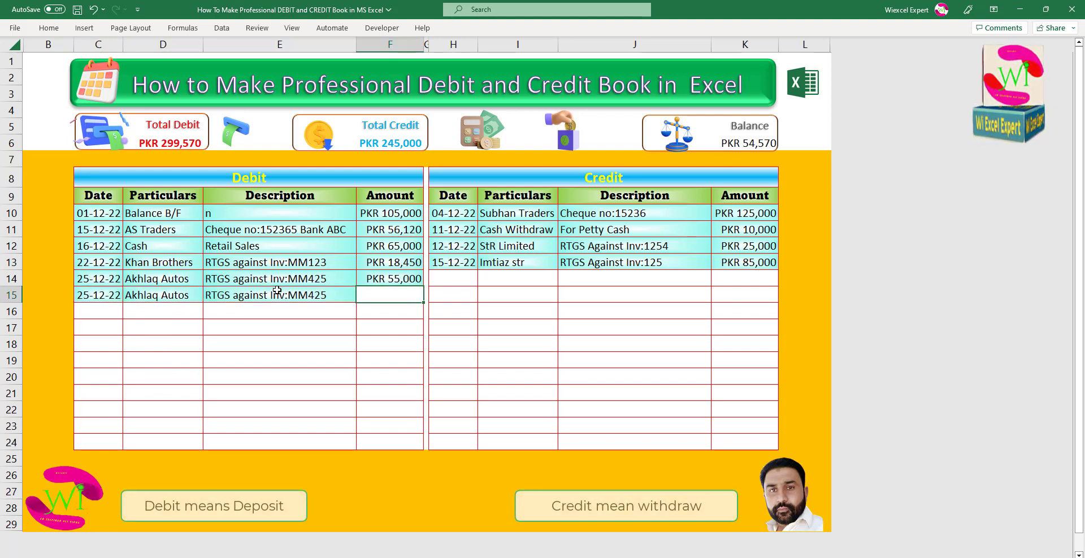
{"action": "type", "text": "1"}
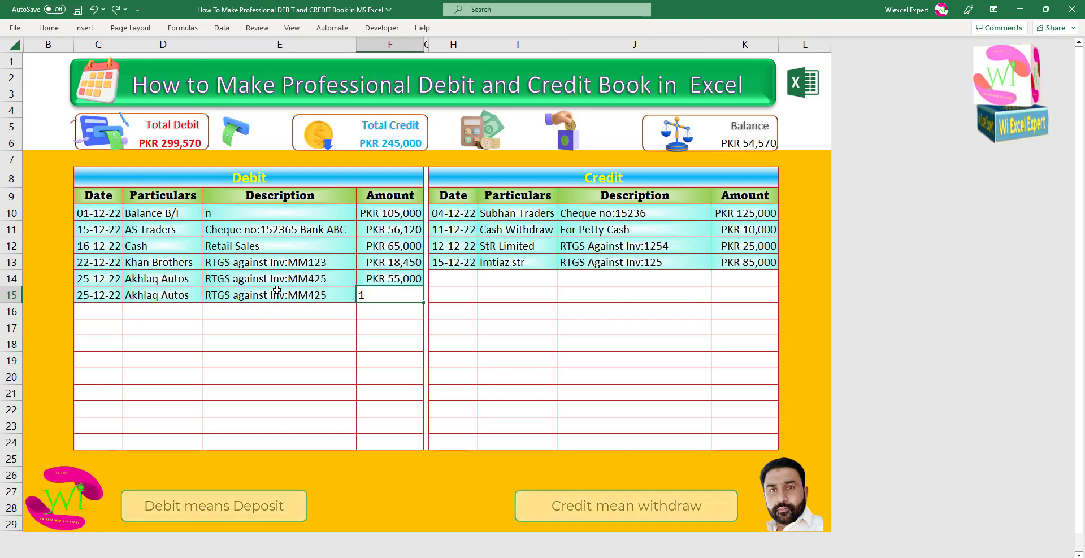
{"action": "type", "text": "000"}
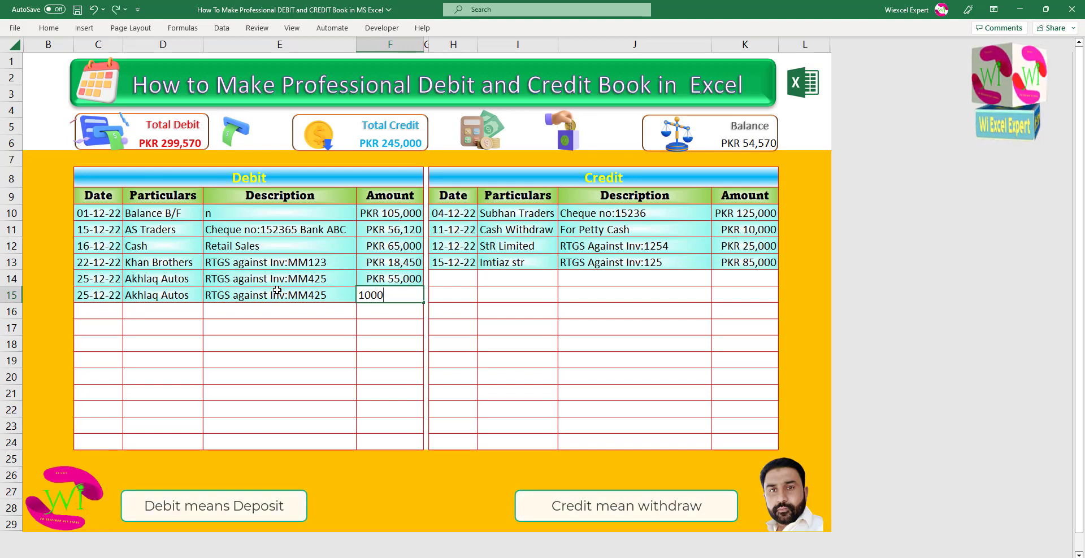
{"action": "type", "text": "00"}
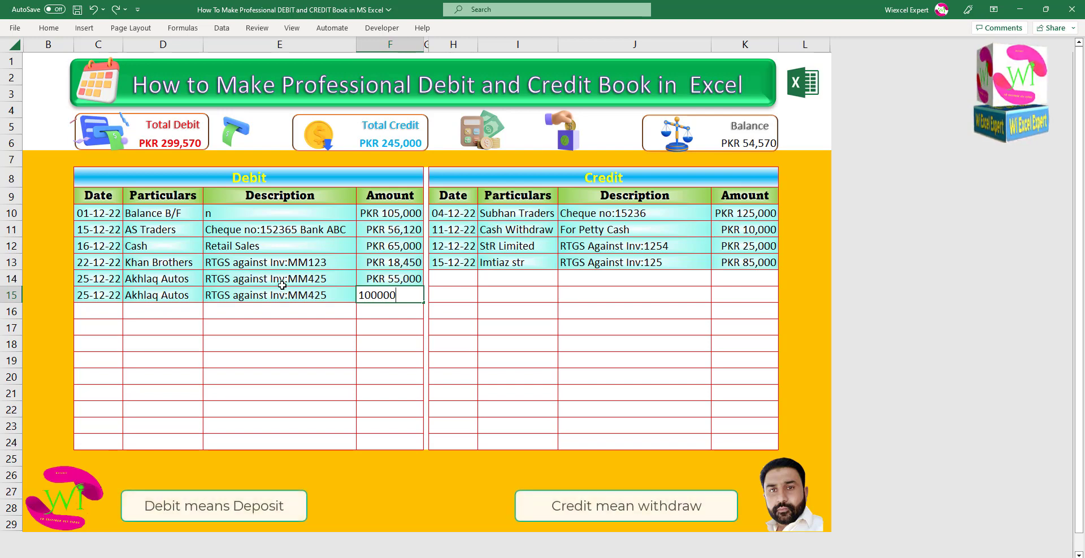
{"action": "left_click", "coordinate": [300, 329]}
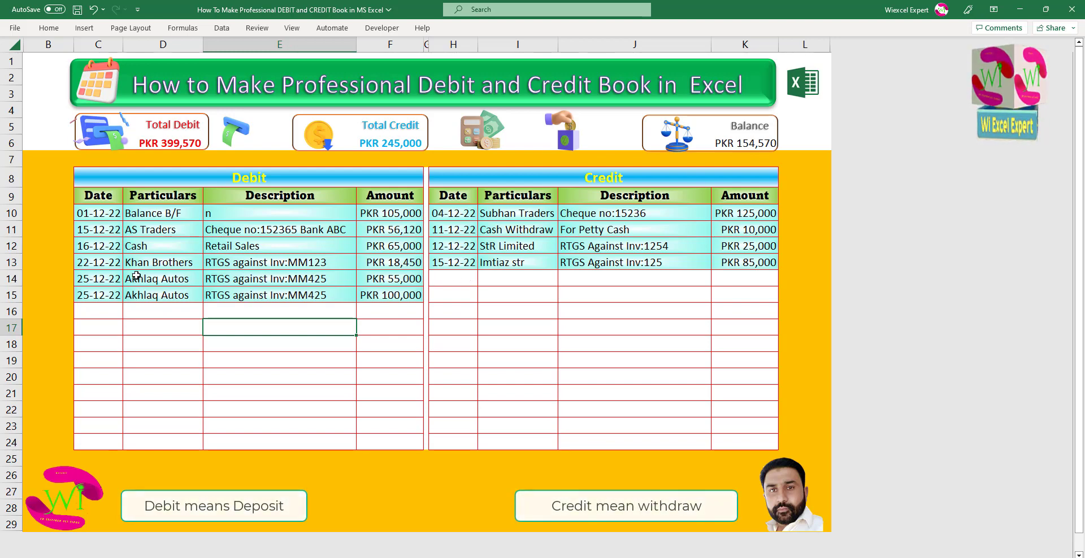
Add debit row 16 dated 25-12-22 for Cash Retail Sales with amount 54,570
{"action": "left_click", "coordinate": [117, 248]}
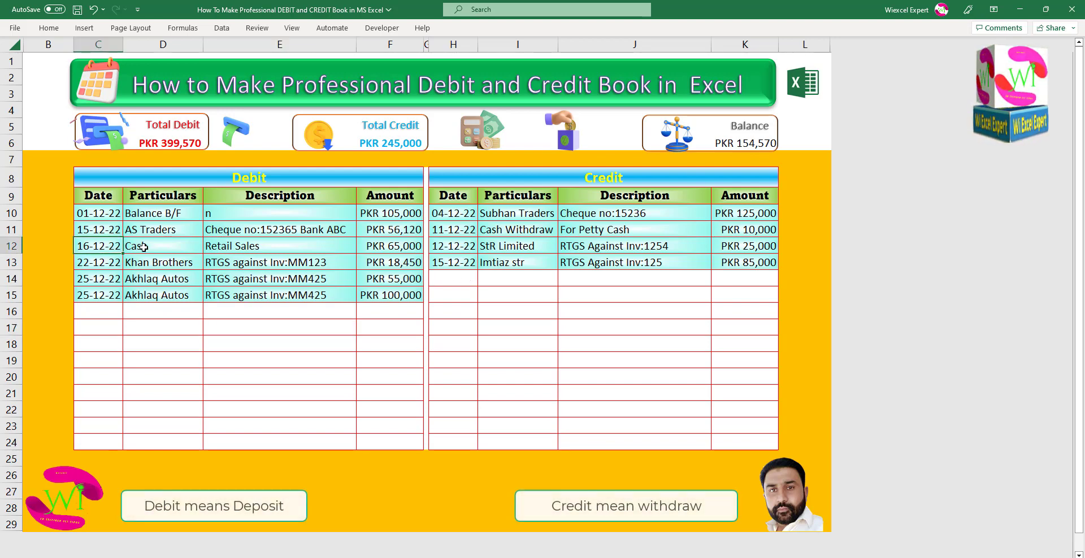
{"action": "left_click_drag", "start_coordinate": [143, 248], "coordinate": [248, 247]}
{"action": "key", "text": "ctrl+c"}
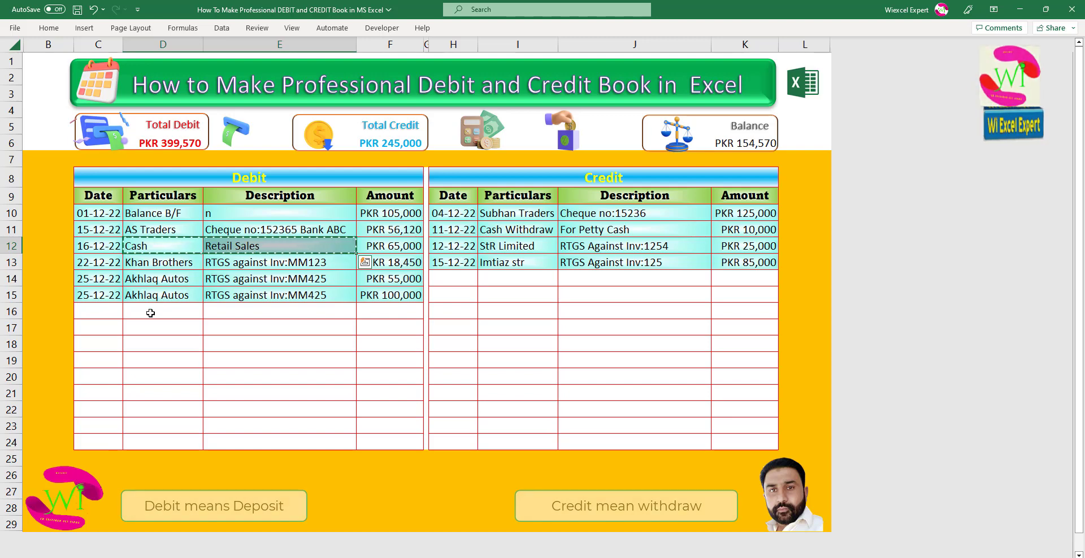
{"action": "left_click", "coordinate": [150, 313]}
{"action": "key", "text": "ctrl+v"}
{"action": "left_click", "coordinate": [100, 307]}
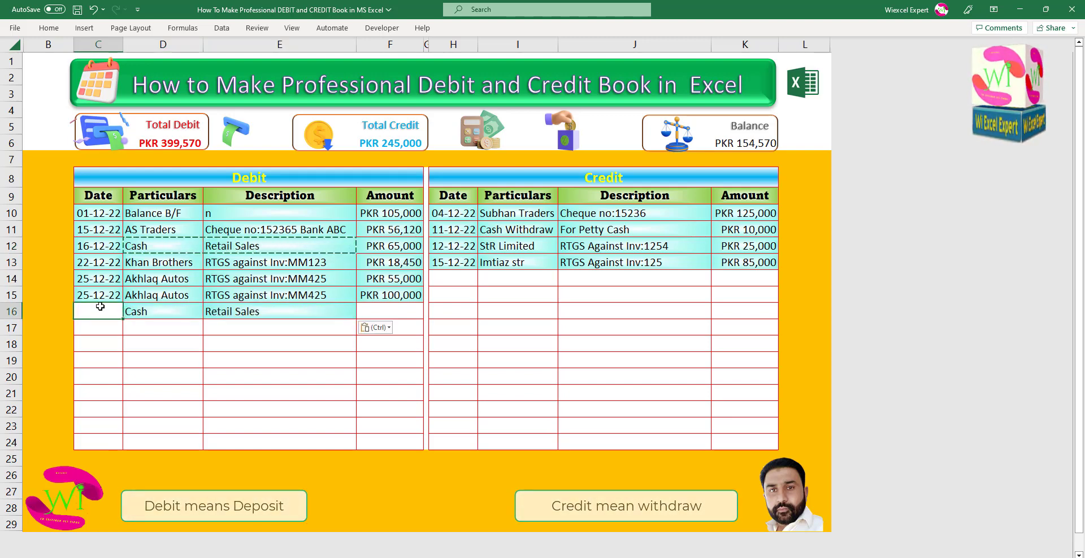
{"action": "key", "text": "ctrl+d"}
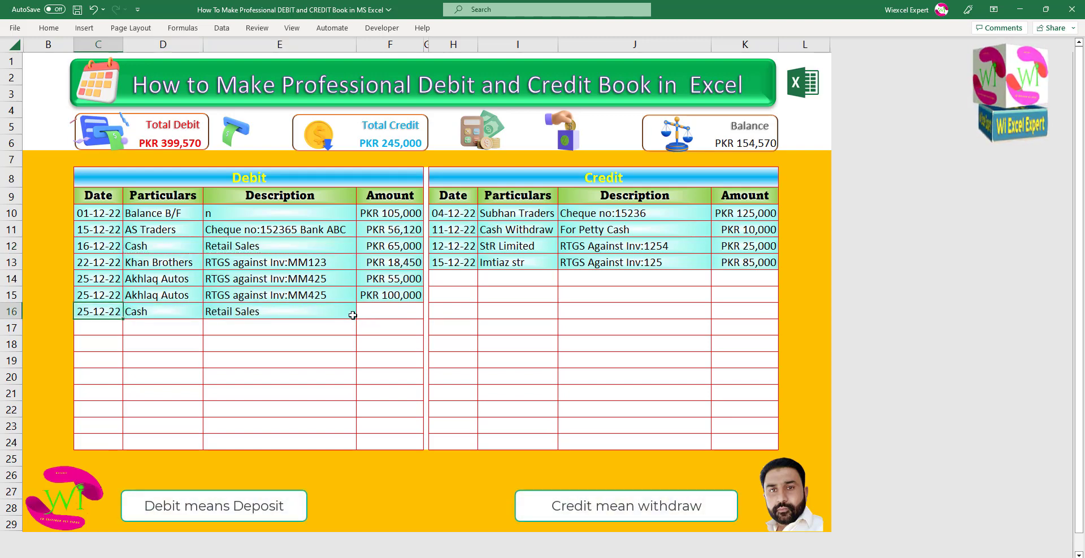
{"action": "left_click", "coordinate": [386, 309]}
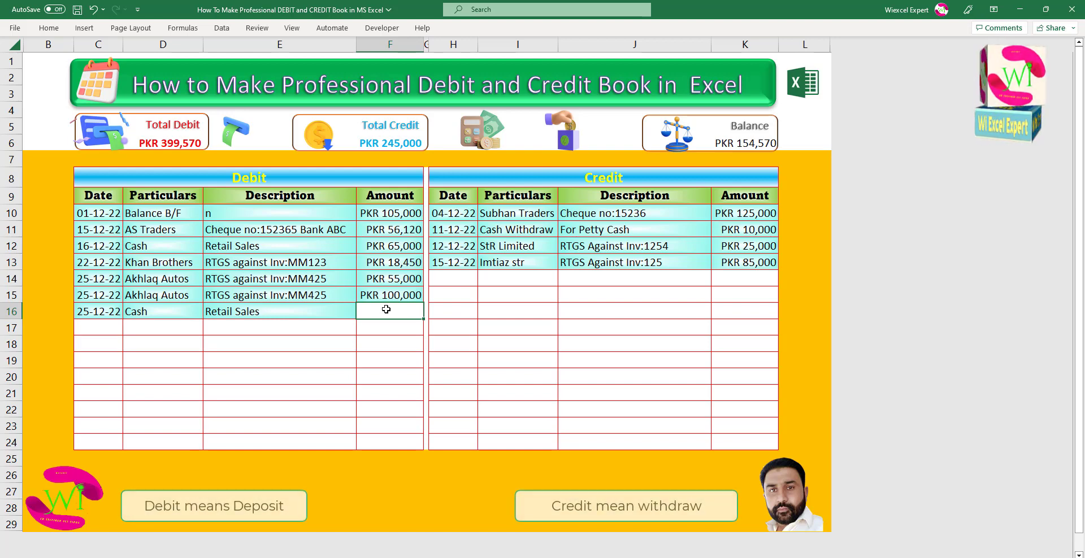
{"action": "type", "text": "5475"}
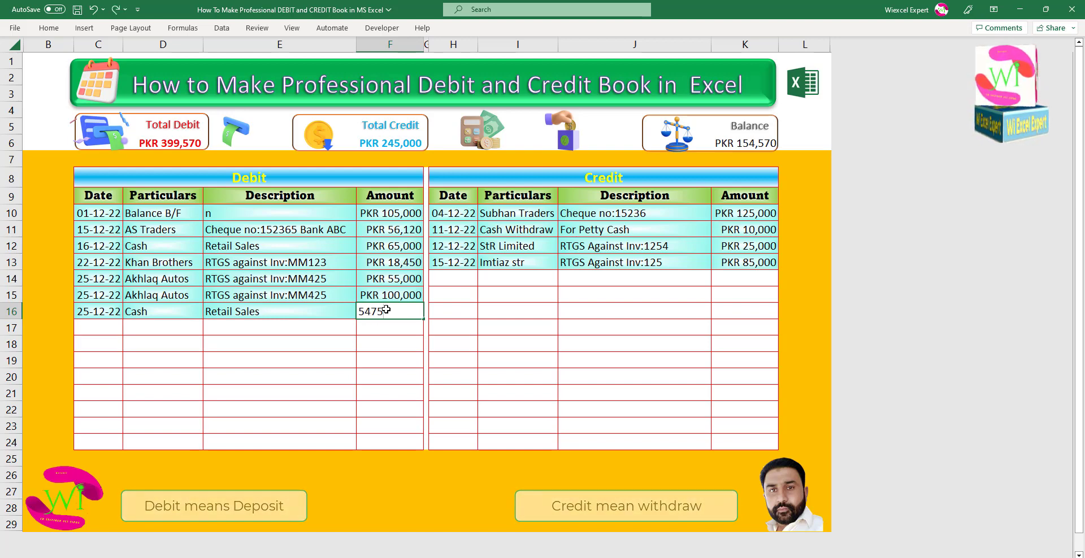
{"action": "key", "text": "BackSpace"}
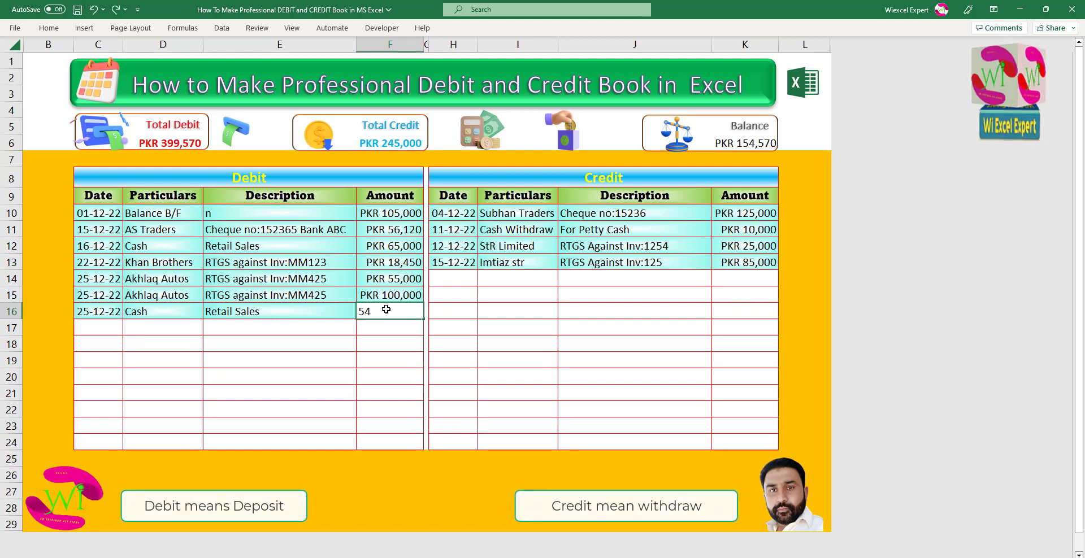
{"action": "type", "text": "570"}
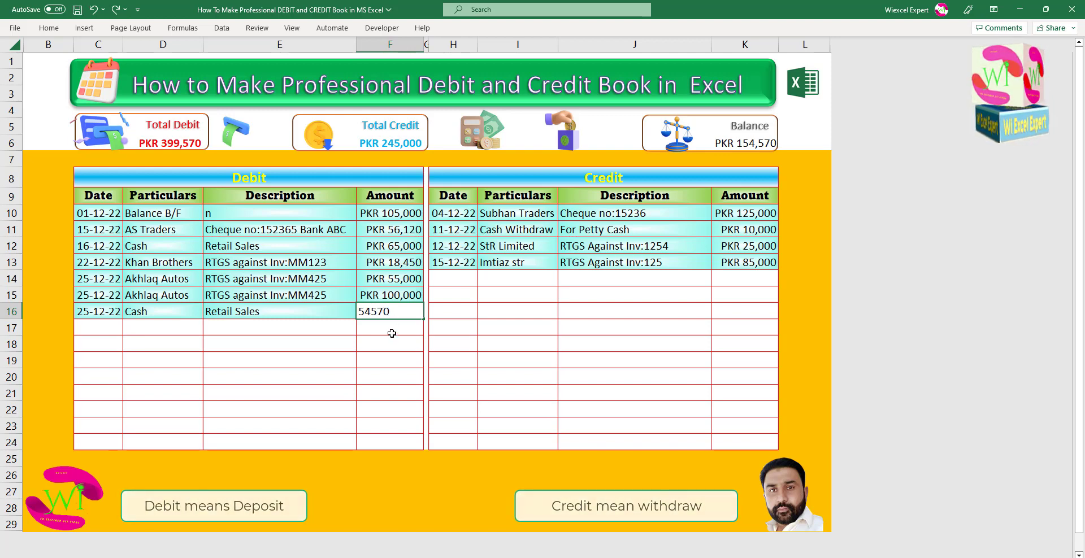
{"action": "key", "text": "Return"}
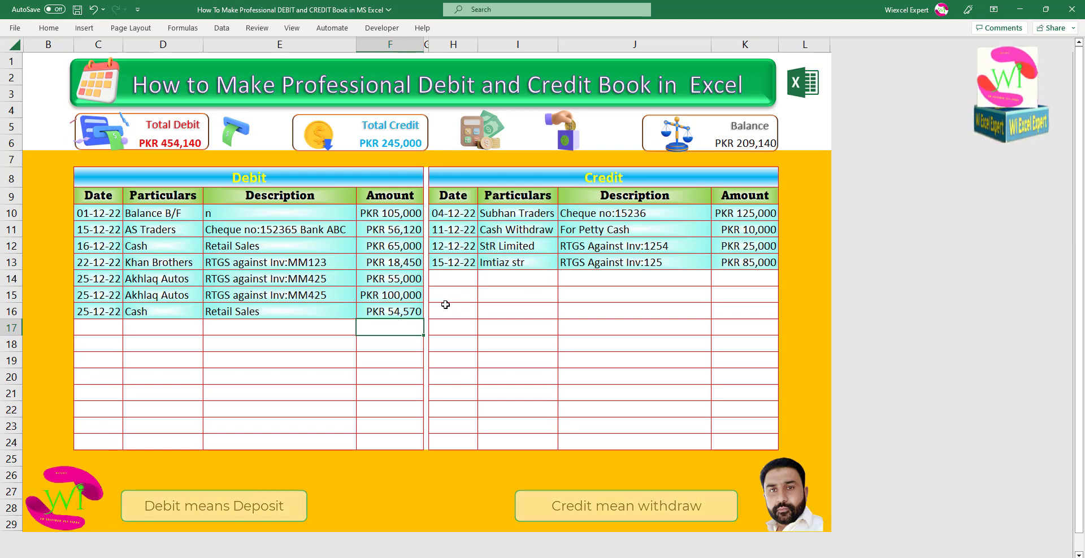
Fill credit row 14 from the Imtiaz str entry above with amount 150,000
{"action": "left_click_drag", "start_coordinate": [468, 279], "coordinate": [616, 281]}
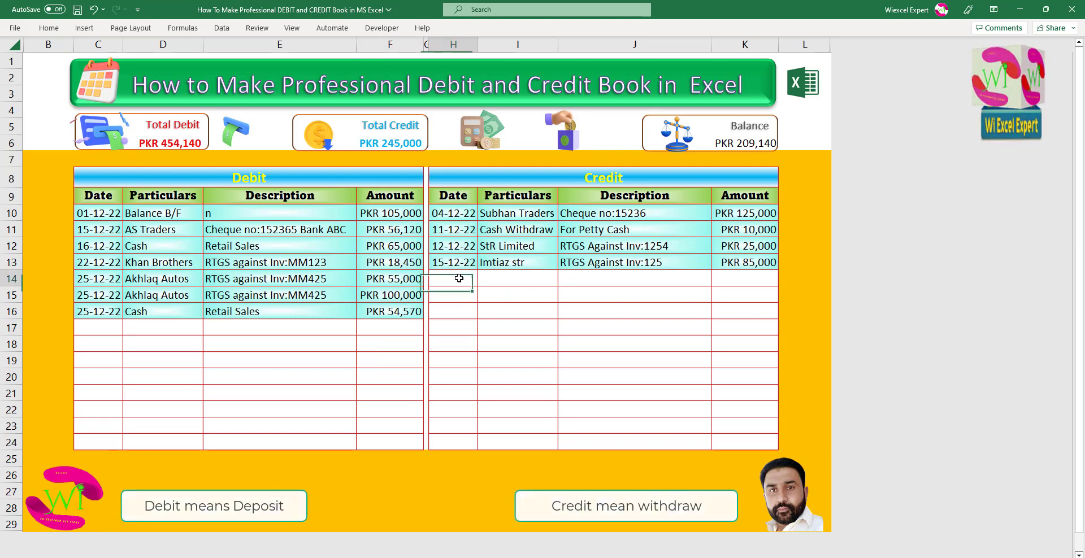
{"action": "key", "text": "ctrl+d"}
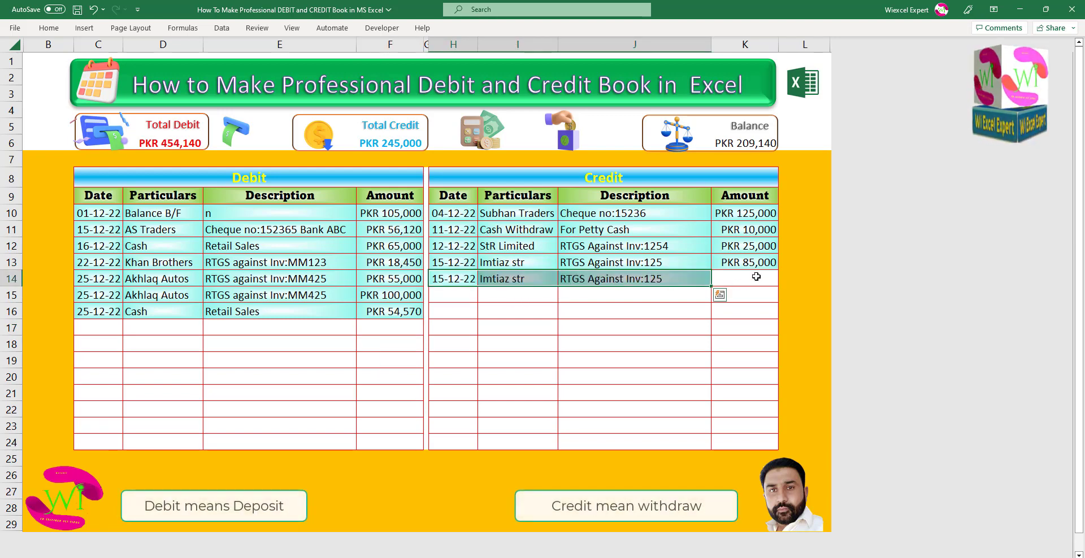
{"action": "left_click", "coordinate": [757, 277]}
{"action": "type", "text": "15"}
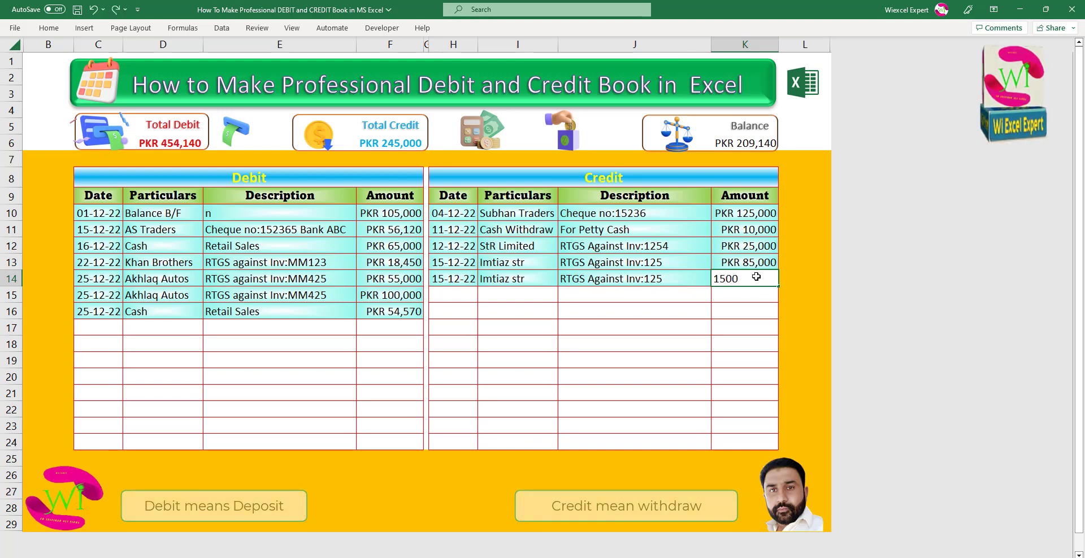
{"action": "type", "text": "0,0"}
{"action": "key", "text": "Return"}
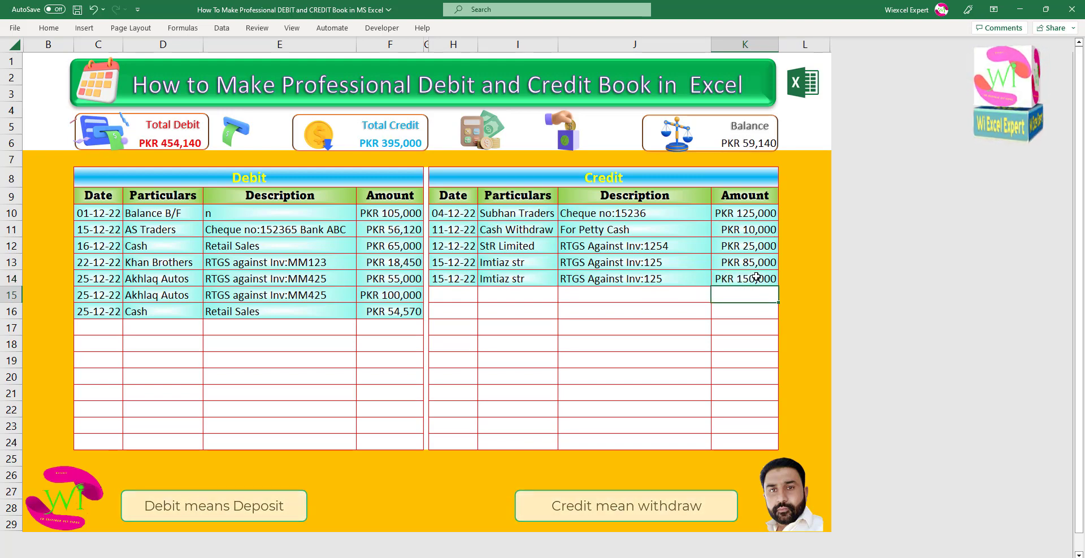
Add credit row 15 copying date, particulars and description from above, amount 9,140
{"action": "key", "text": "Left"}
{"action": "key", "text": "Left"}
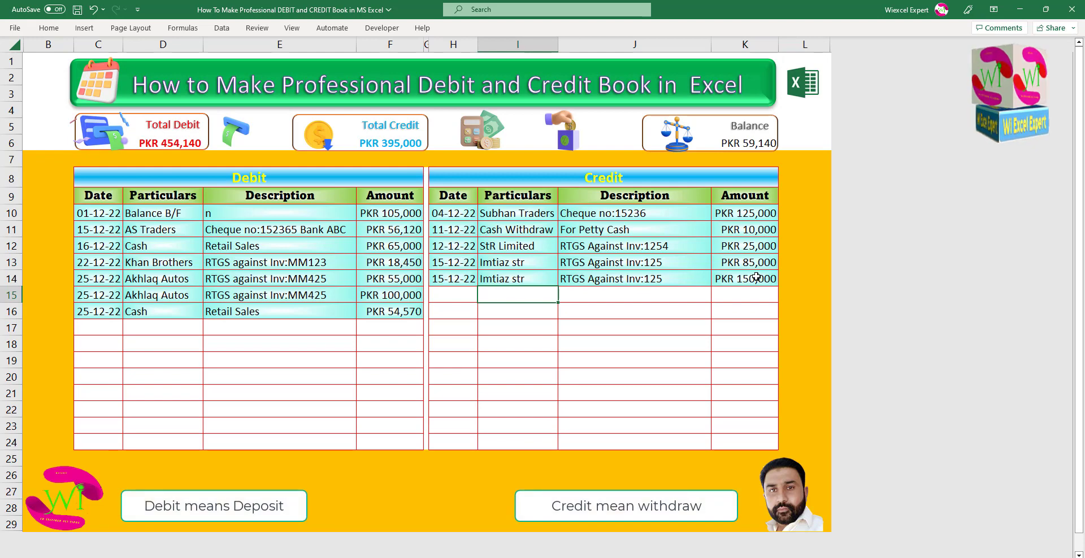
{"action": "key", "text": "Left"}
{"action": "key", "text": "ctrl+d"}
{"action": "key", "text": "Right"}
{"action": "key", "text": "ctrl+d"}
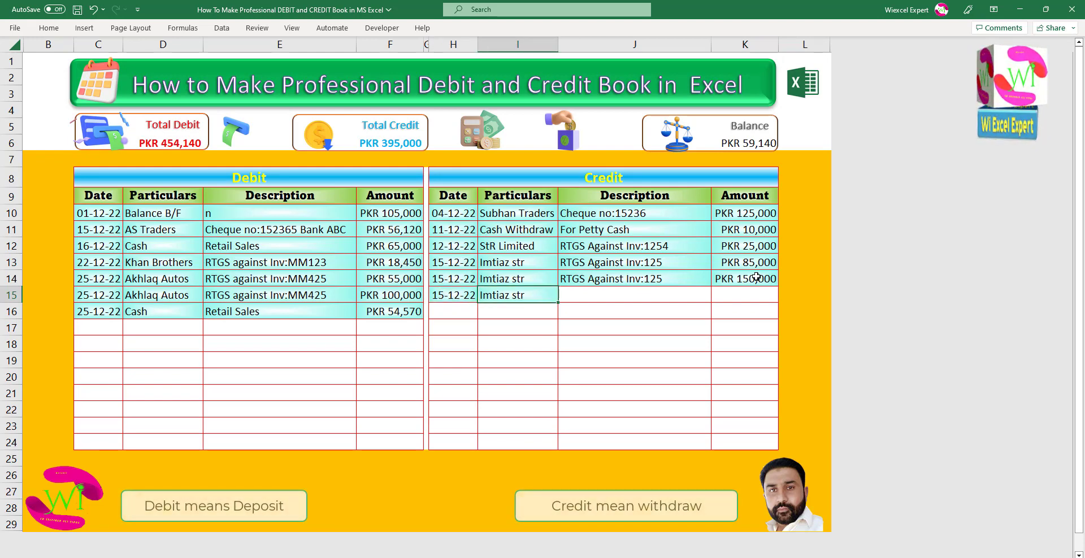
{"action": "key", "text": "Right"}
{"action": "key", "text": "ctrl+d"}
{"action": "key", "text": "Right"}
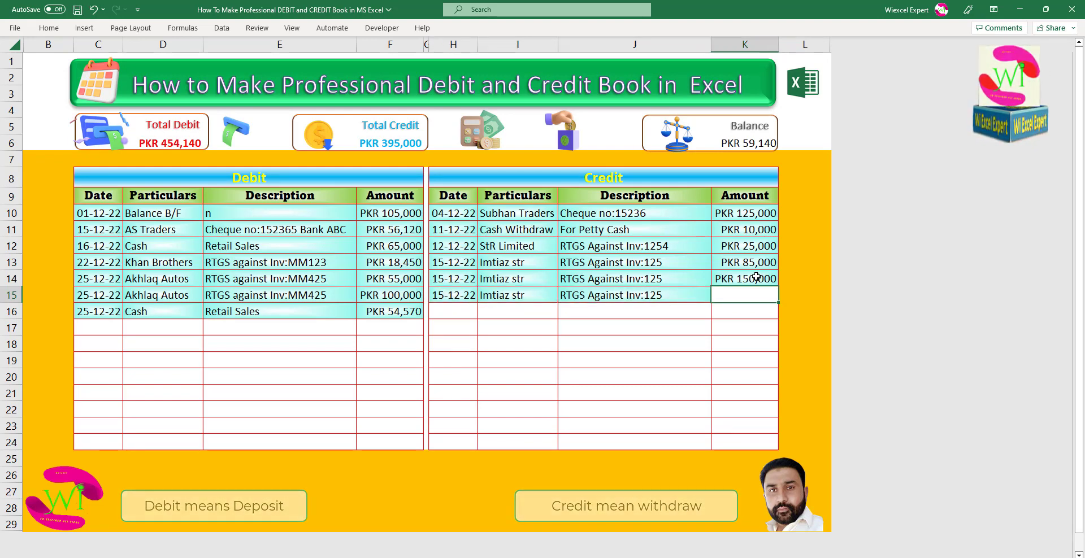
{"action": "type", "text": "9,14"}
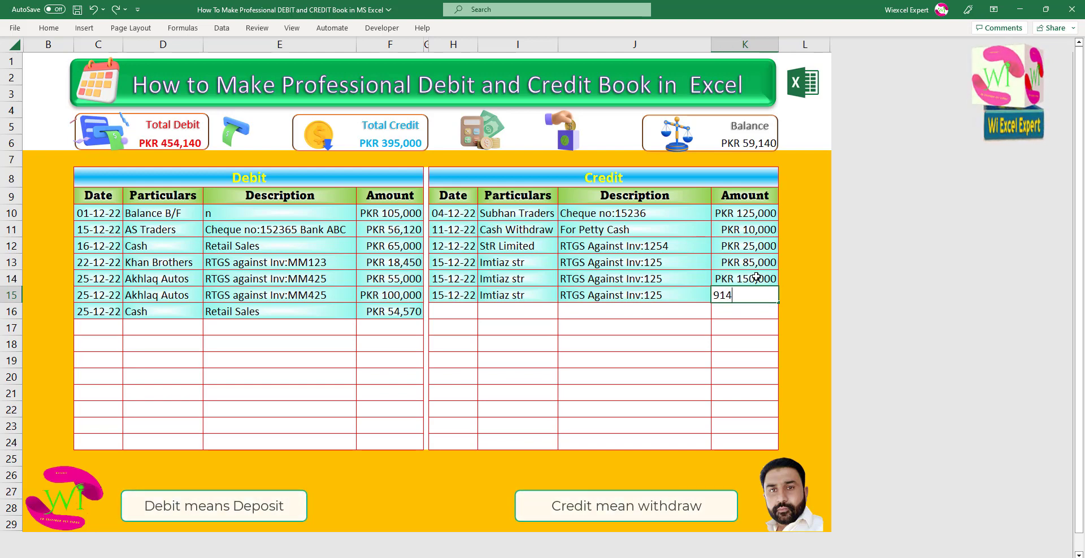
{"action": "type", "text": "0"}
{"action": "key", "text": "Return"}
{"action": "key", "text": "Left"}
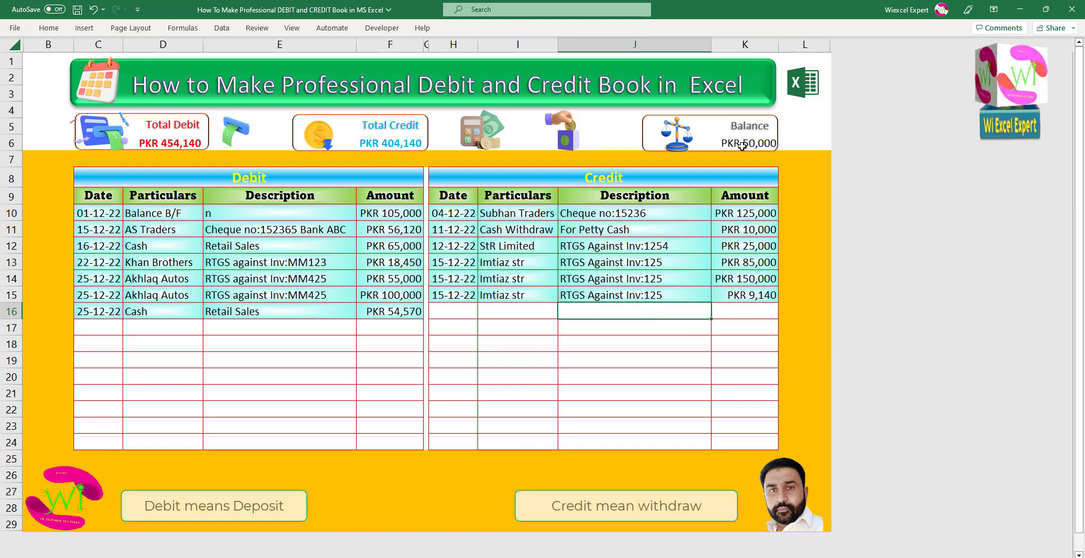
{"action": "left_click", "coordinate": [500, 343]}
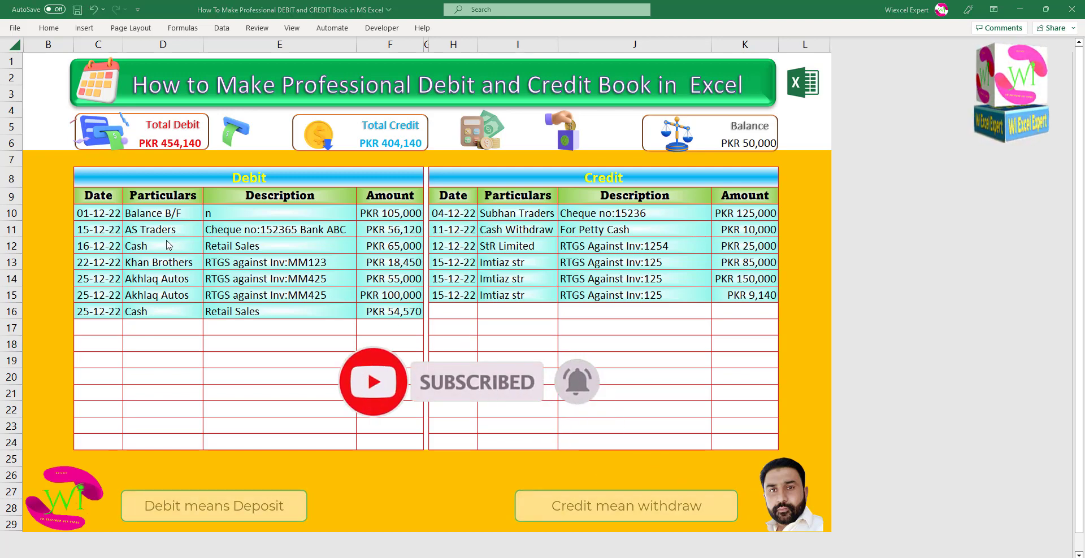
Clear the conditional formatting rules from the selected Debit and Credit tables, rows 8–24
{"action": "left_click_drag", "start_coordinate": [82, 196], "coordinate": [223, 237]}
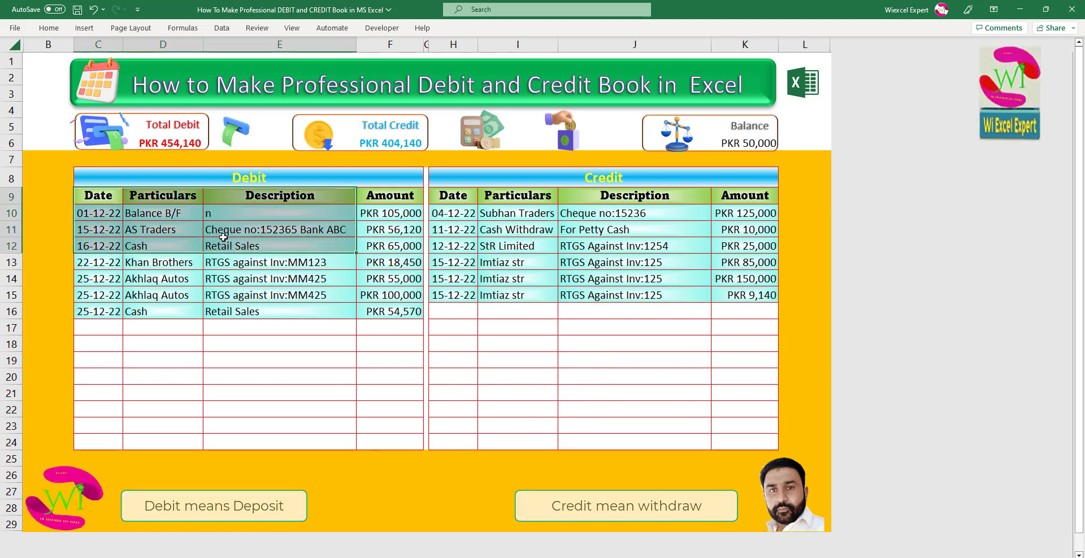
{"action": "left_click_drag", "start_coordinate": [83, 177], "coordinate": [663, 442]}
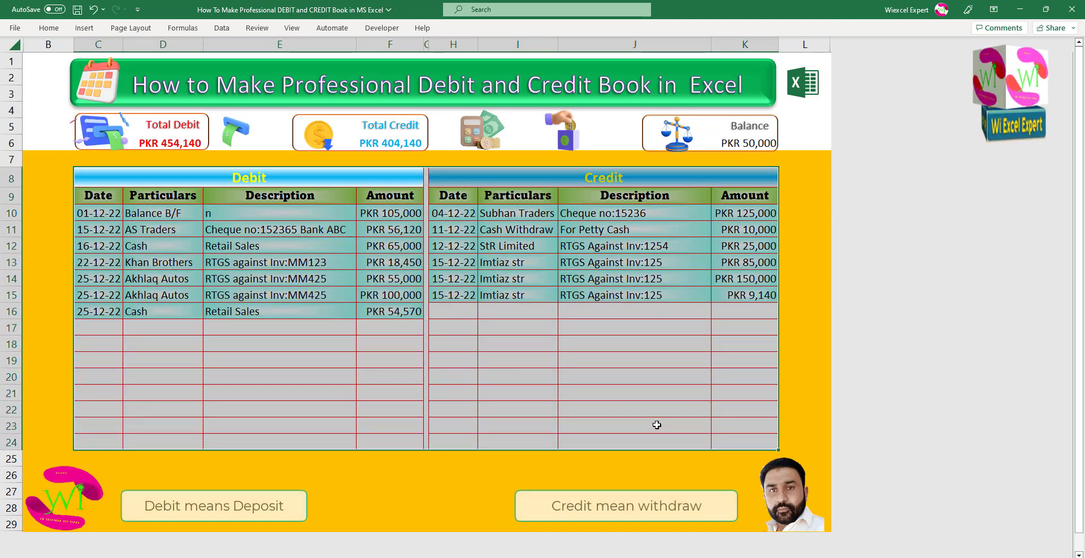
{"action": "left_click", "coordinate": [48, 28]}
{"action": "left_click", "coordinate": [515, 62]}
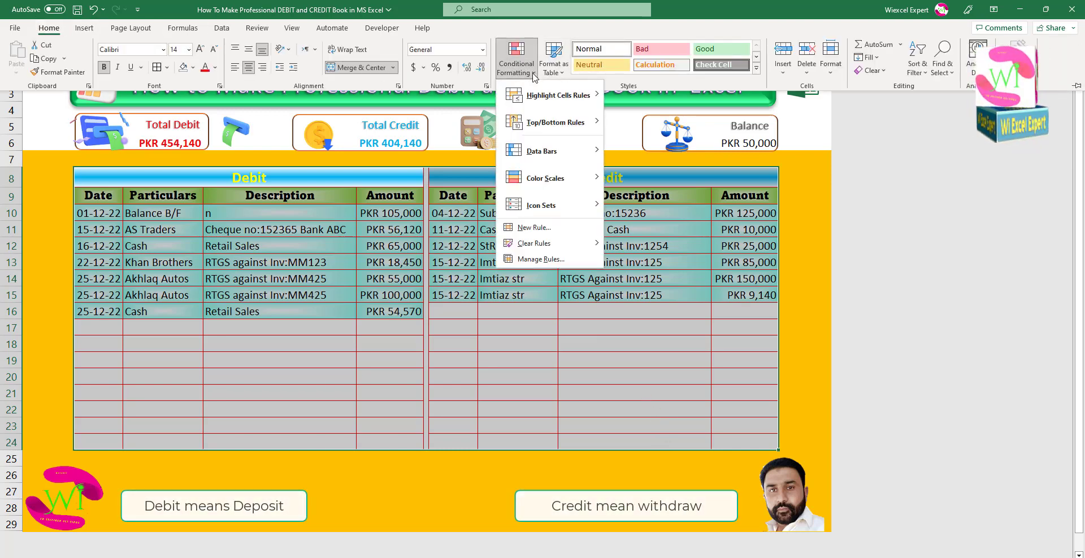
{"action": "mouse_move", "coordinate": [541, 248]}
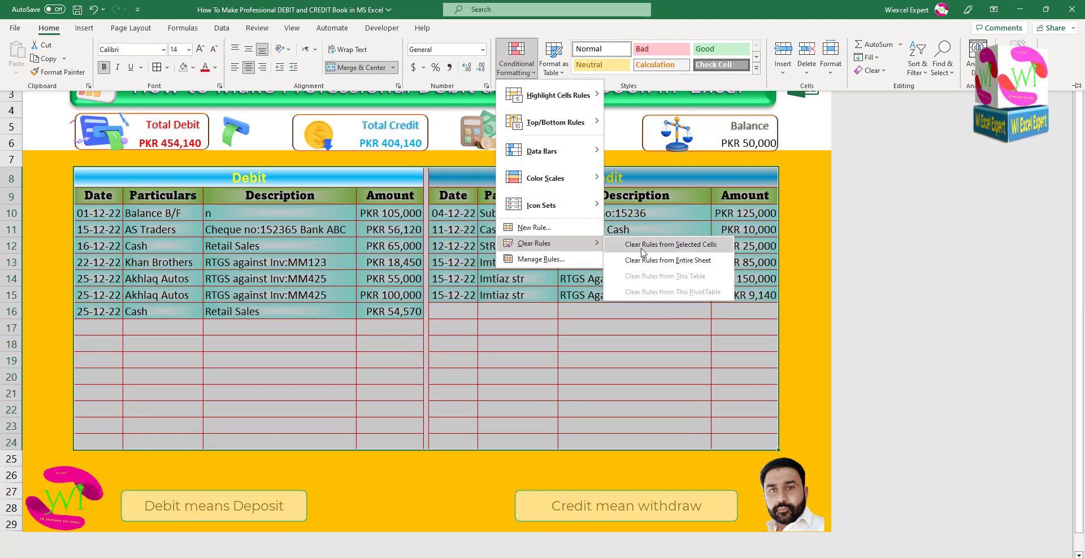
{"action": "left_click", "coordinate": [642, 249]}
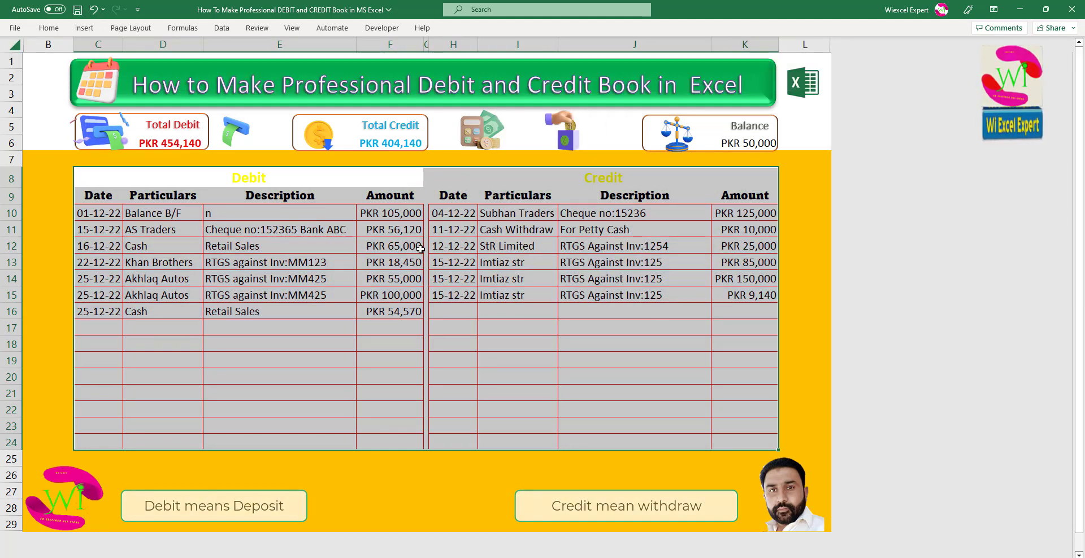
{"action": "left_click", "coordinate": [376, 249]}
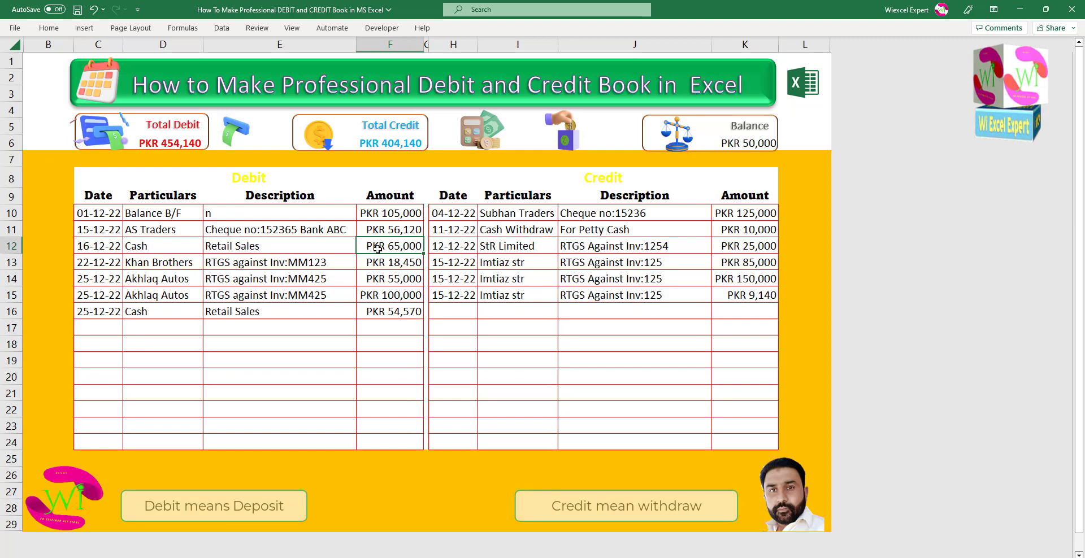
{"action": "left_click", "coordinate": [313, 246]}
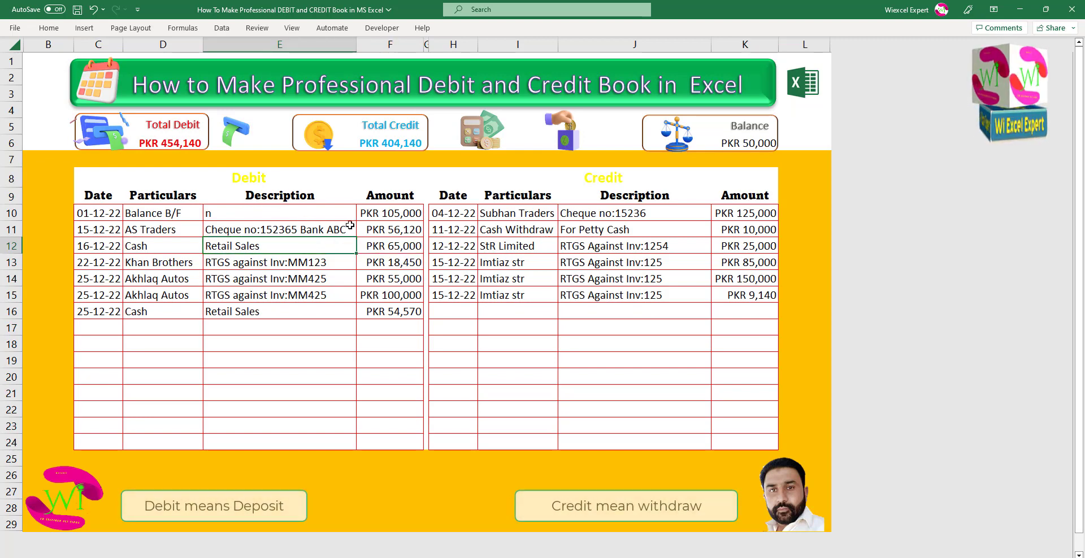
Delete the Total Debit (D6), Total Credit (F6) and Balance (K6) figures
{"action": "left_click", "coordinate": [169, 142]}
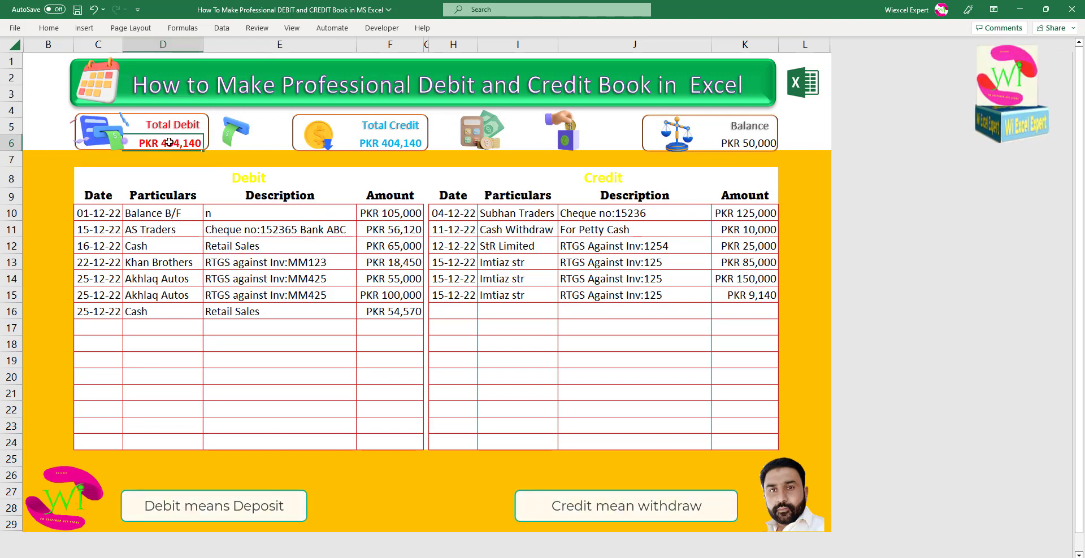
{"action": "key", "text": "Delete"}
{"action": "left_click", "coordinate": [251, 245]}
{"action": "key", "text": "Down"}
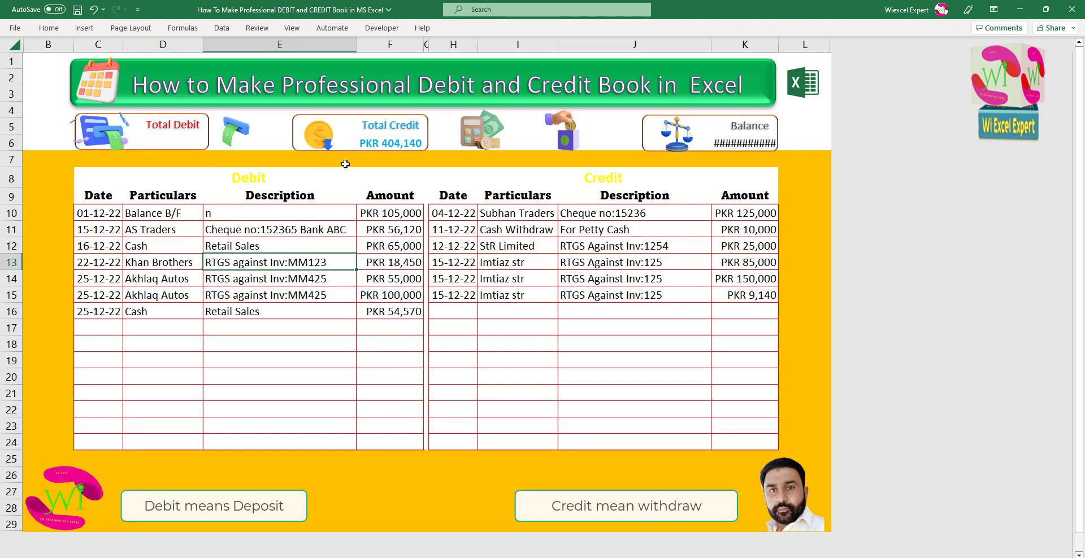
{"action": "left_click", "coordinate": [391, 144]}
{"action": "key", "text": "F2"}
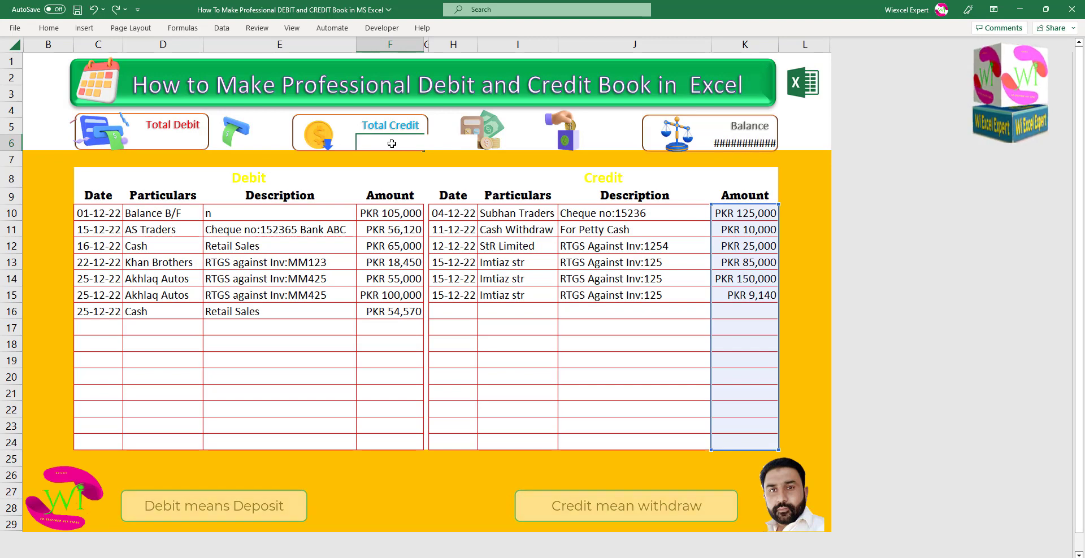
{"action": "double_click", "coordinate": [749, 144]}
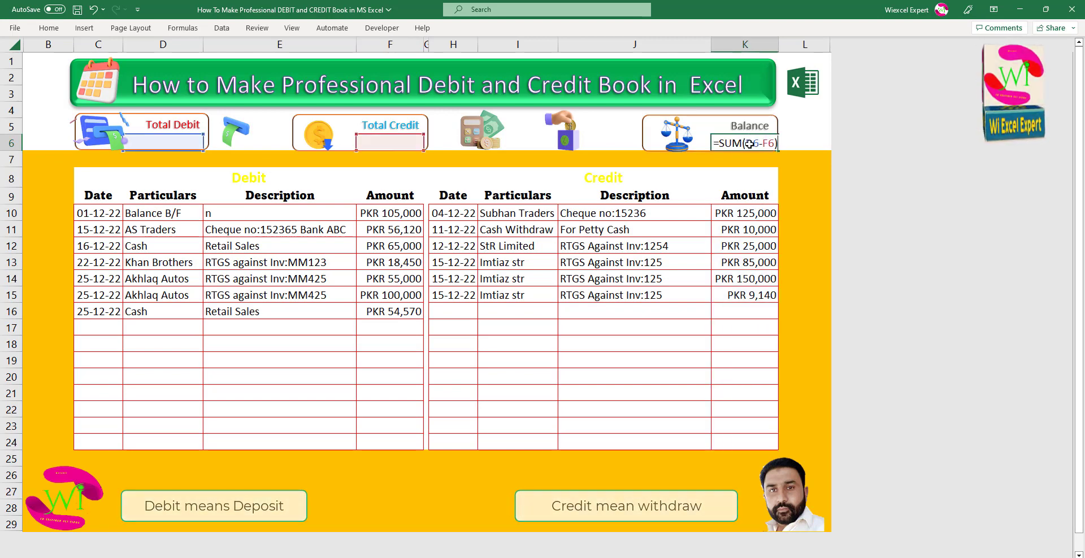
{"action": "left_click", "coordinate": [390, 233]}
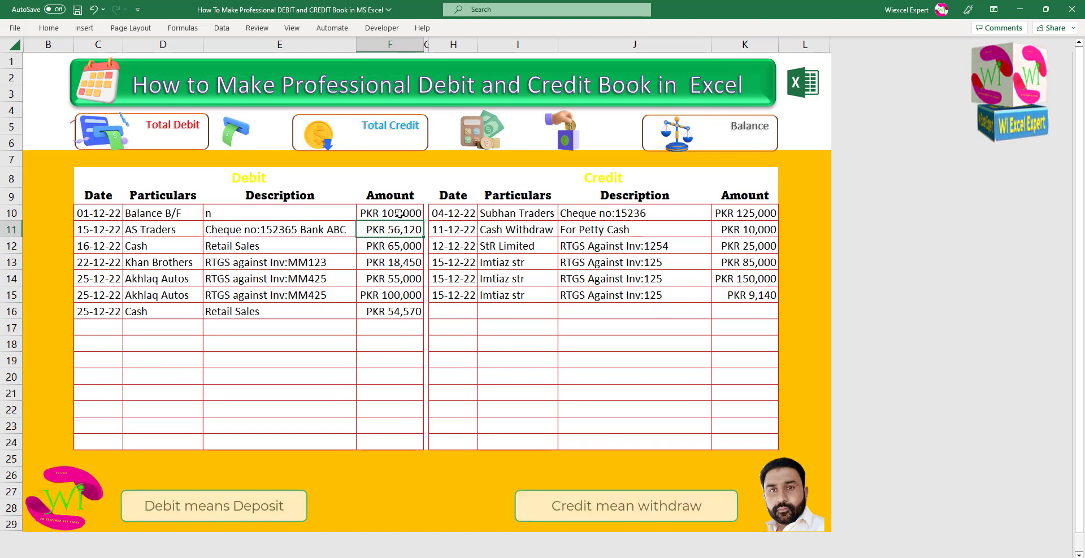
{"action": "left_click_drag", "start_coordinate": [399, 215], "coordinate": [390, 420]}
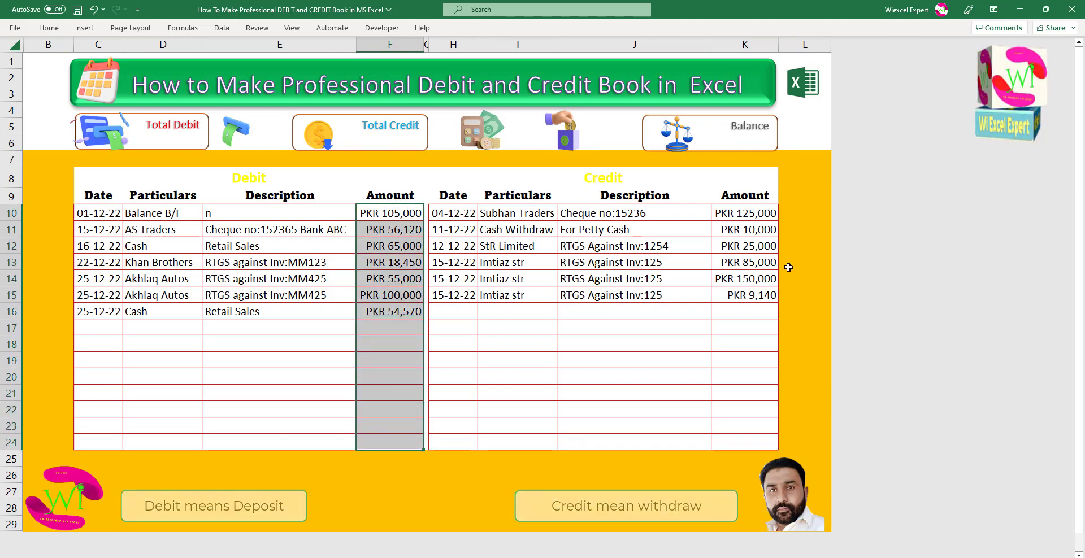
{"action": "left_click_drag", "start_coordinate": [745, 213], "coordinate": [741, 440]}
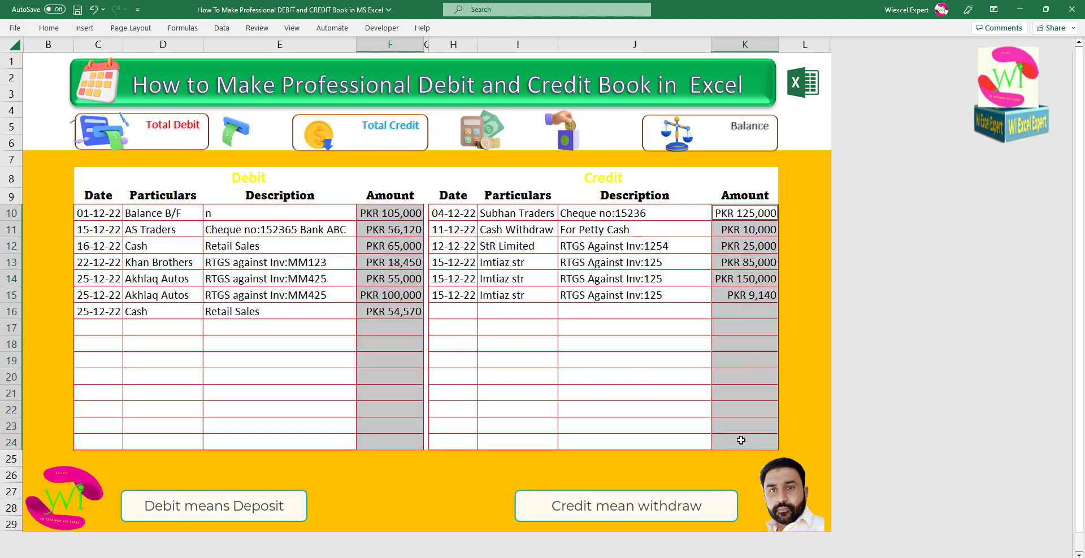
{"action": "key", "text": "ctrl+1"}
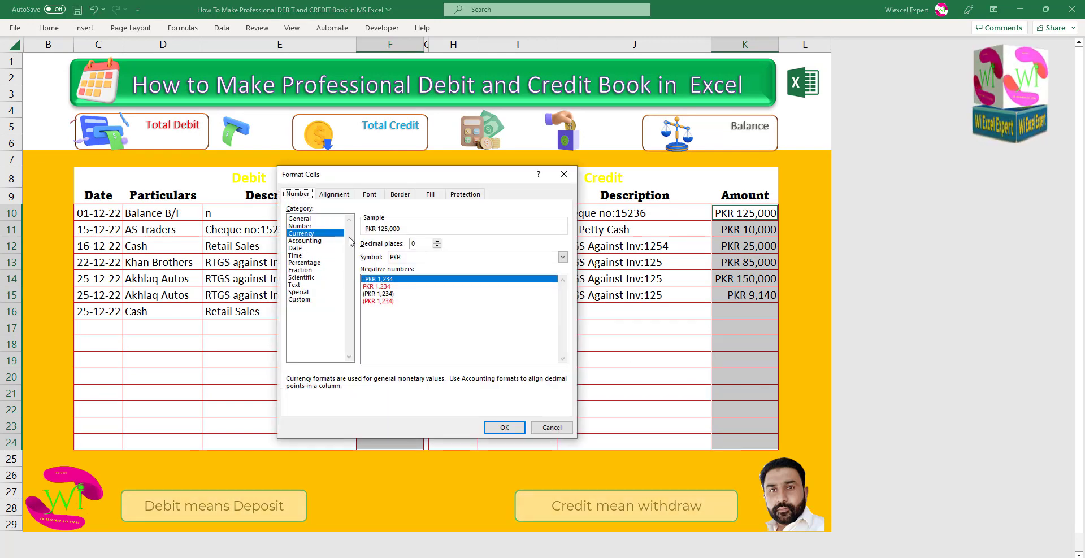
{"action": "left_click", "coordinate": [562, 257]}
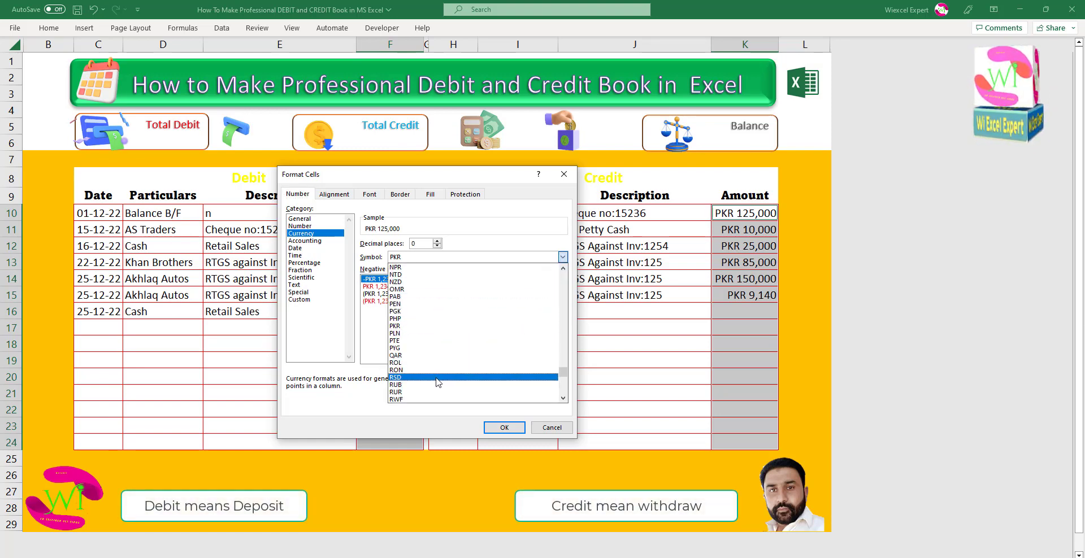
{"action": "scroll", "coordinate": [449, 306], "scroll_direction": "up", "scroll_amount": 2}
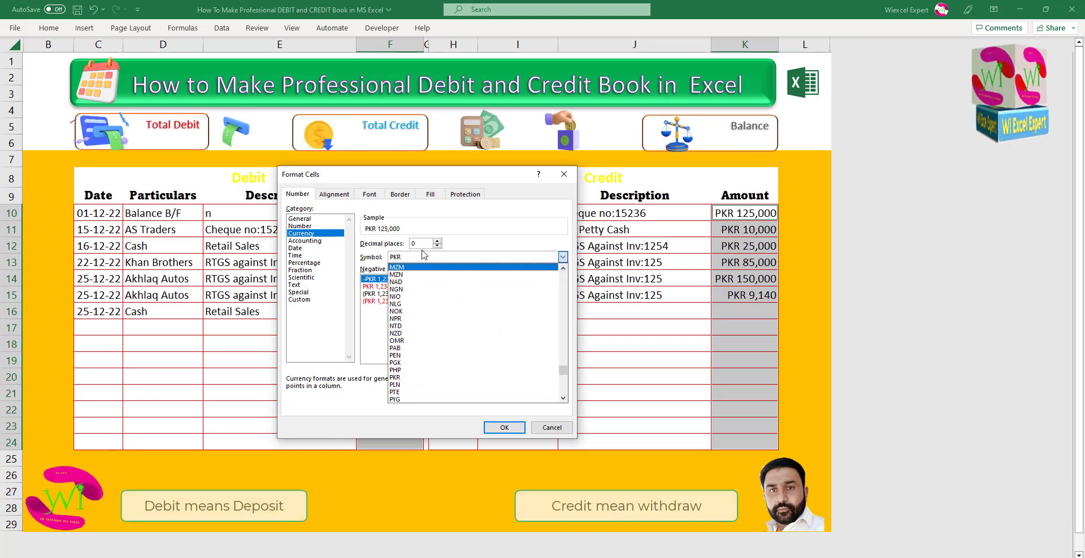
{"action": "scroll", "coordinate": [409, 310], "scroll_direction": "down", "scroll_amount": 2}
{"action": "scroll", "coordinate": [409, 310], "scroll_direction": "down", "scroll_amount": 2}
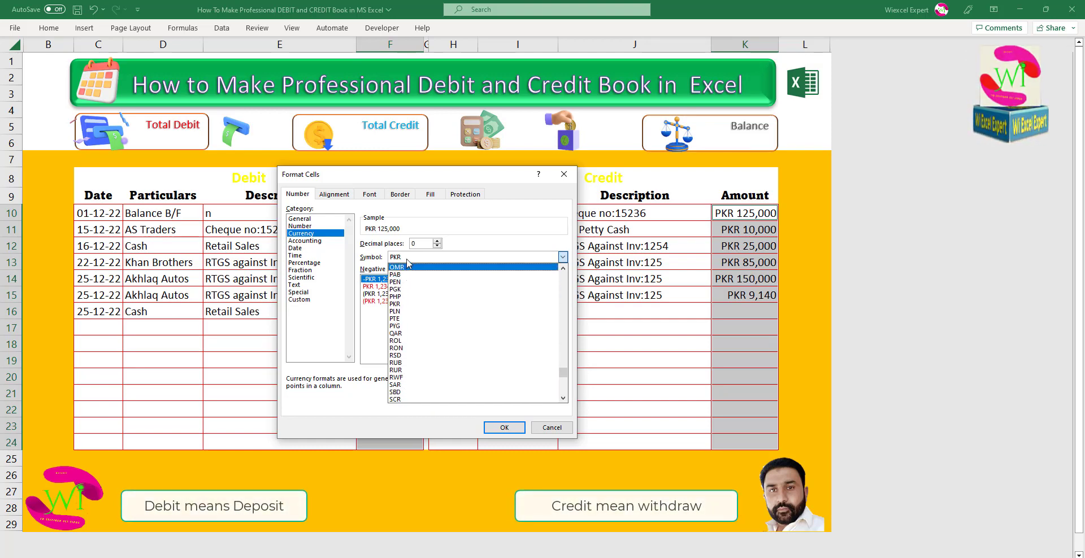
{"action": "left_click", "coordinate": [408, 260]}
{"action": "left_click", "coordinate": [408, 260]}
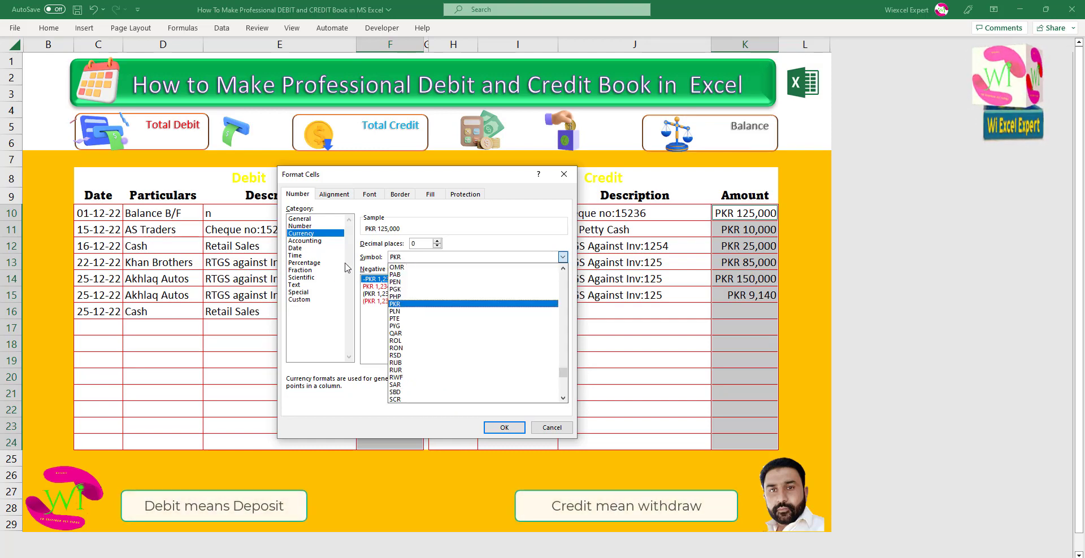
{"action": "left_click", "coordinate": [310, 301]}
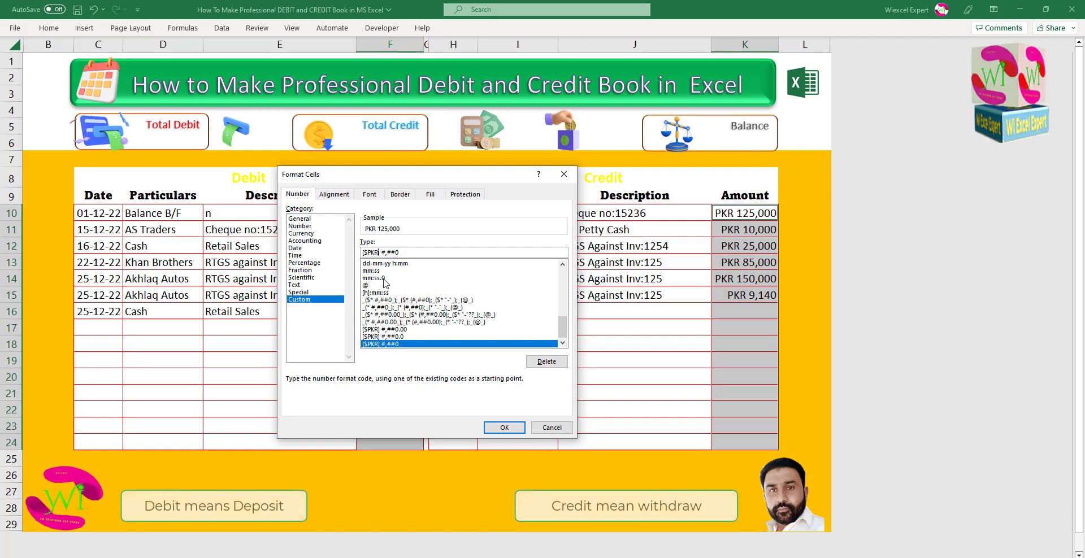
{"action": "key", "text": "BackSpace"}
{"action": "key", "text": "BackSpace"}
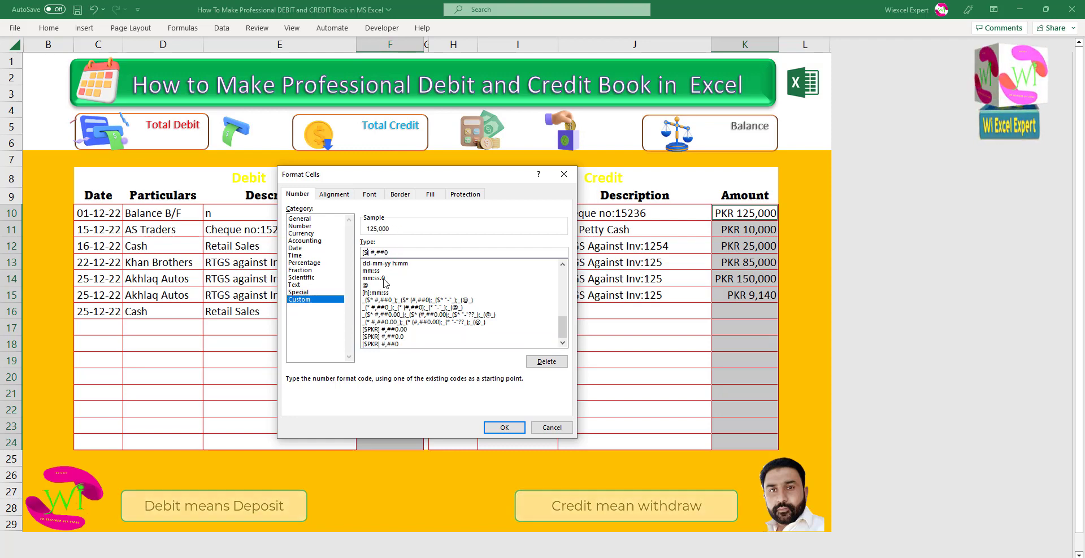
{"action": "type", "text": "Rs"}
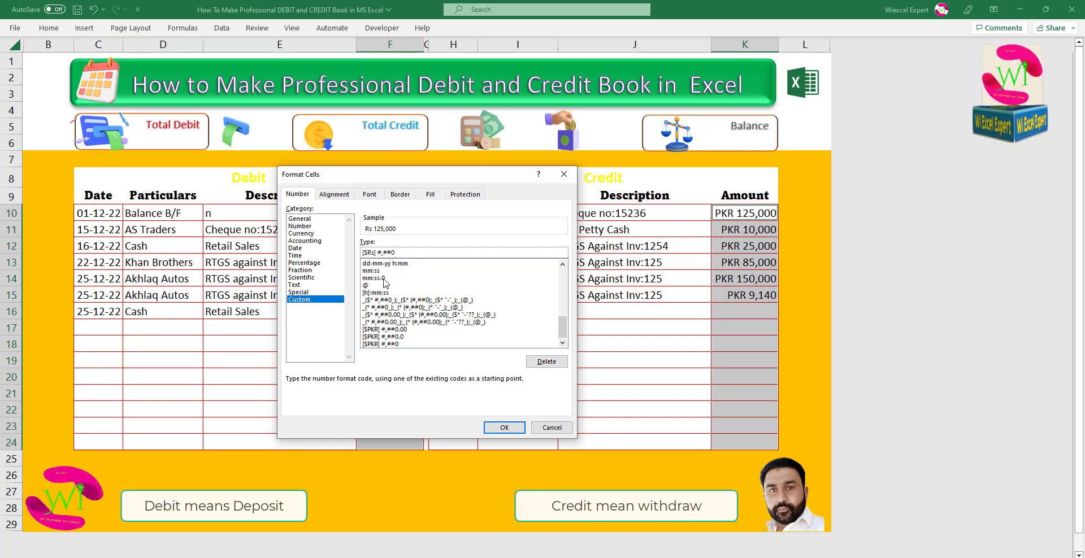
{"action": "left_click", "coordinate": [500, 429]}
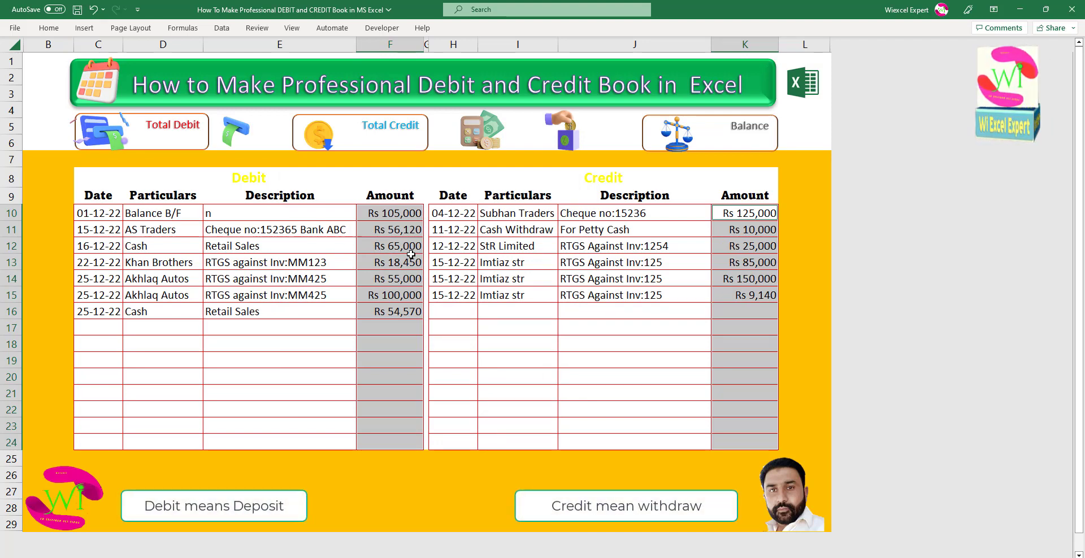
{"action": "key", "text": "ctrl+z"}
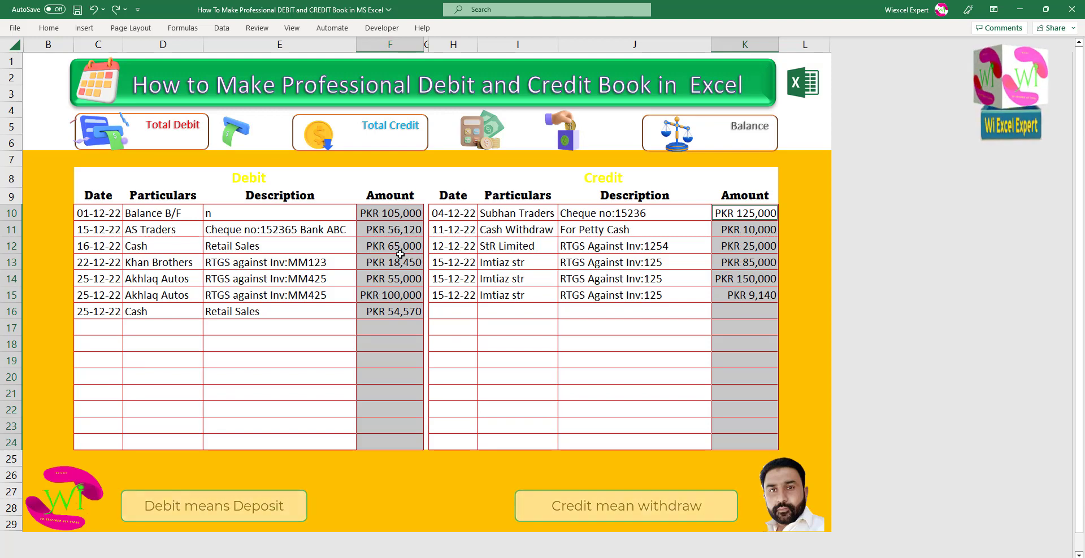
{"action": "left_click", "coordinate": [401, 254]}
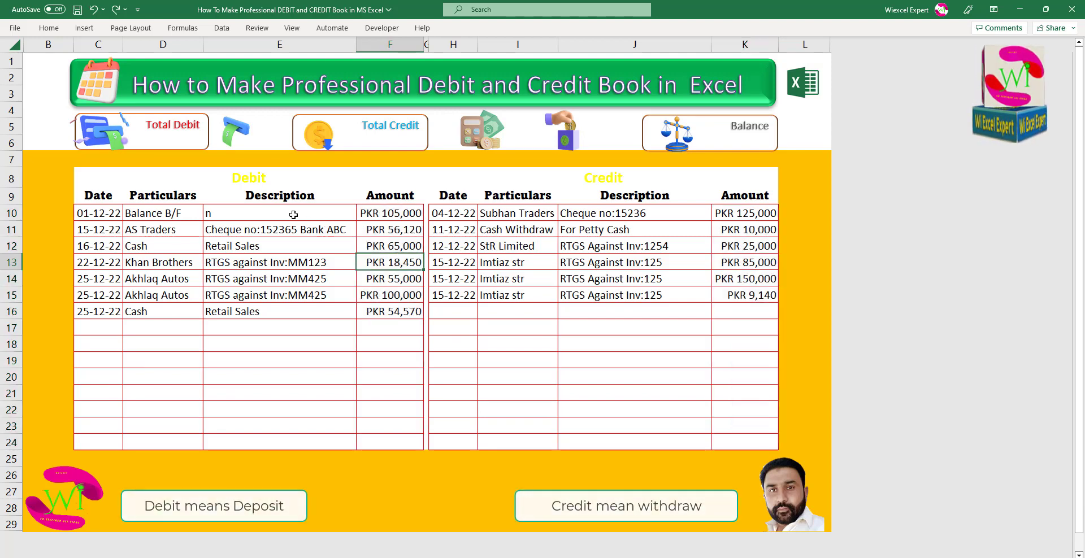
Put a SUM of the Debit Amount column into Total Debit D6
{"action": "left_click", "coordinate": [180, 141]}
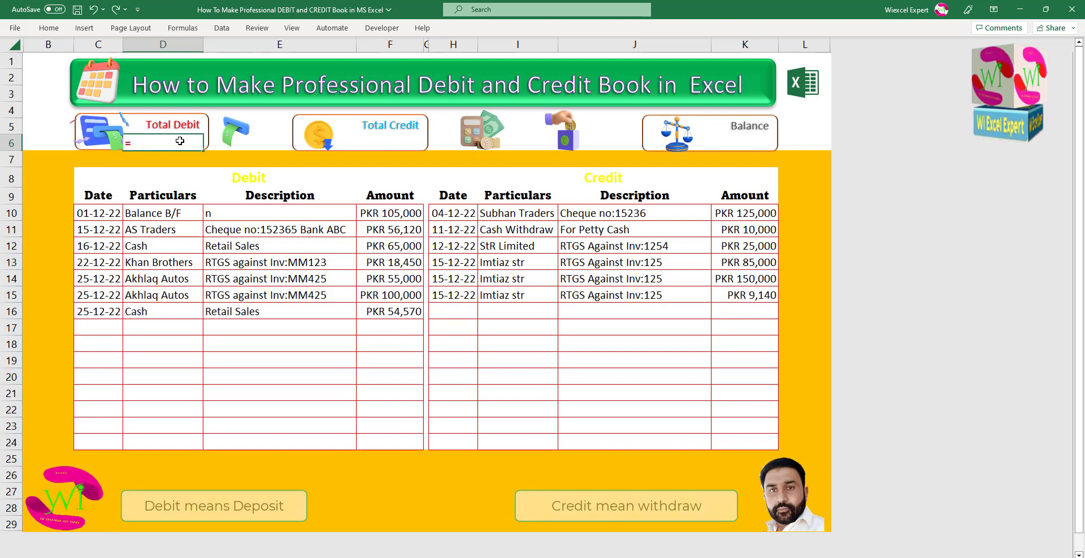
{"action": "type", "text": "SUM("}
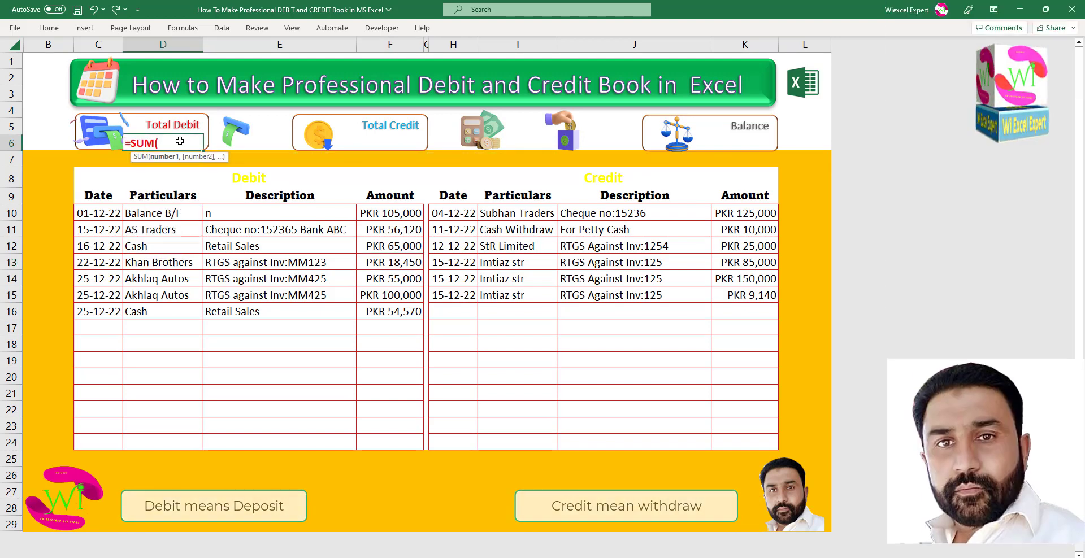
{"action": "left_click_drag", "start_coordinate": [407, 213], "coordinate": [394, 432]}
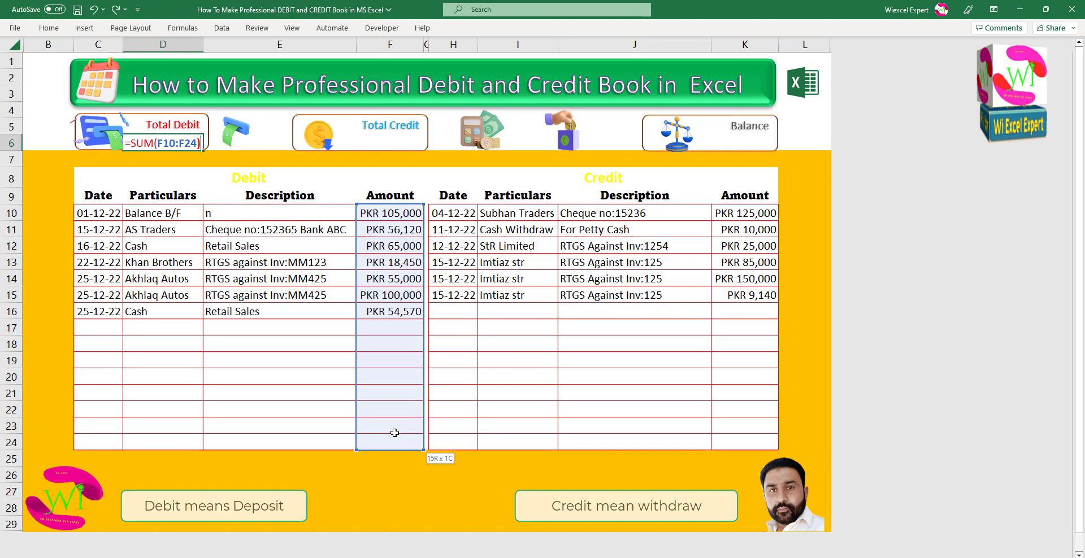
{"action": "key", "text": "Return"}
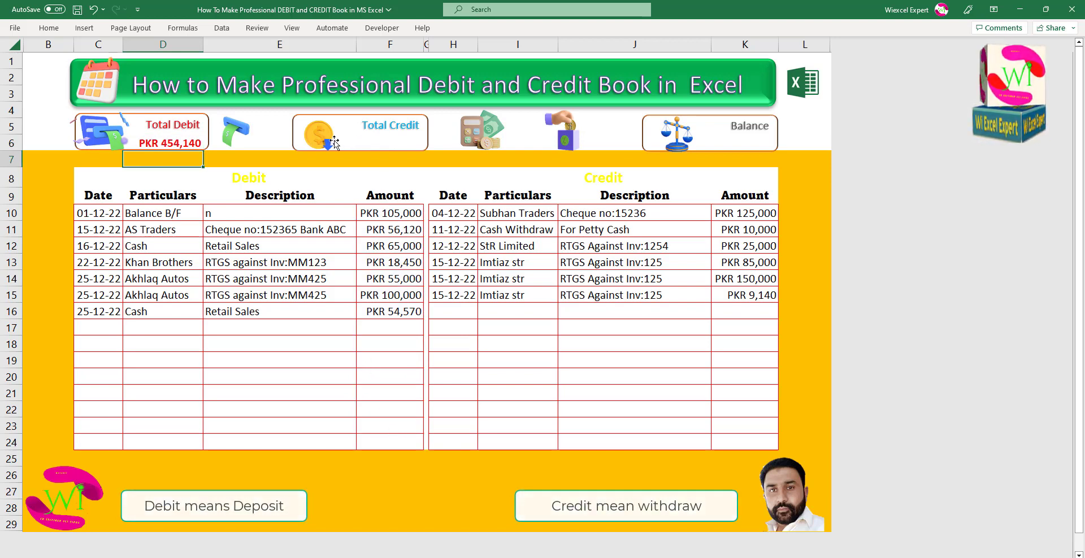
Enter =SUM(K10:K24) in Total Credit F6 to show 404,140
{"action": "left_click", "coordinate": [397, 143]}
{"action": "type", "text": "="}
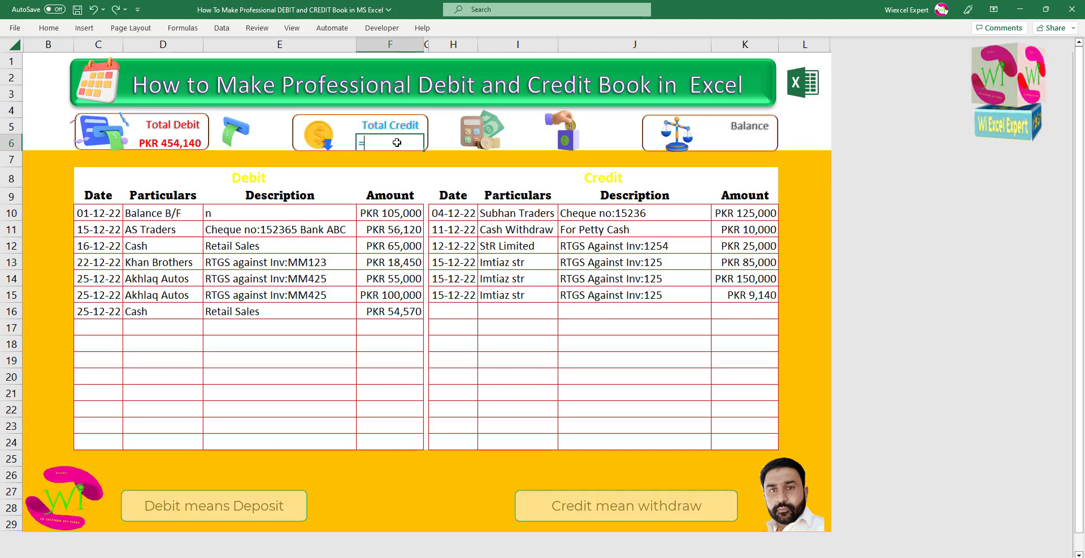
{"action": "type", "text": "Sum("}
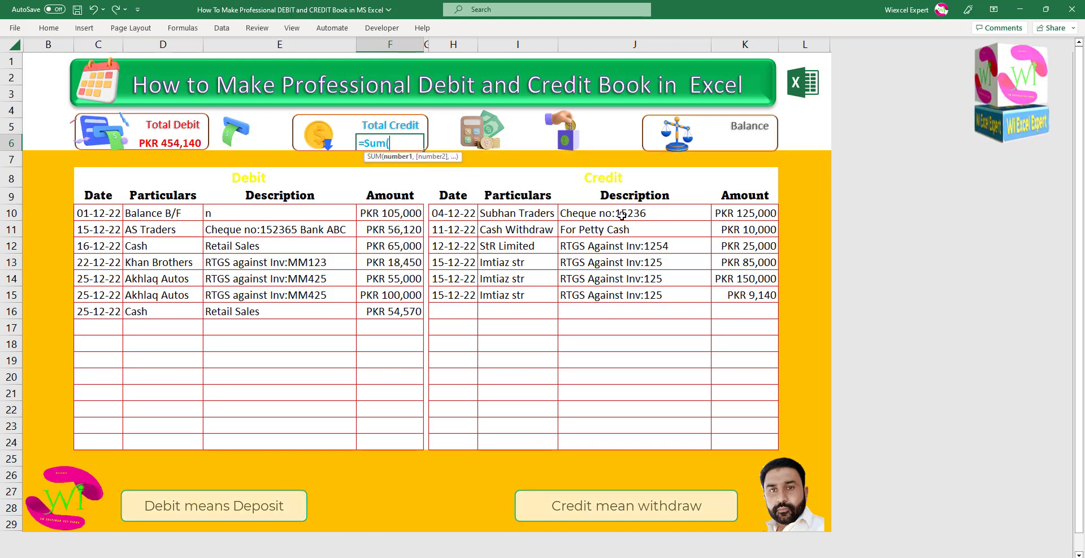
{"action": "left_click_drag", "start_coordinate": [737, 214], "coordinate": [747, 439]}
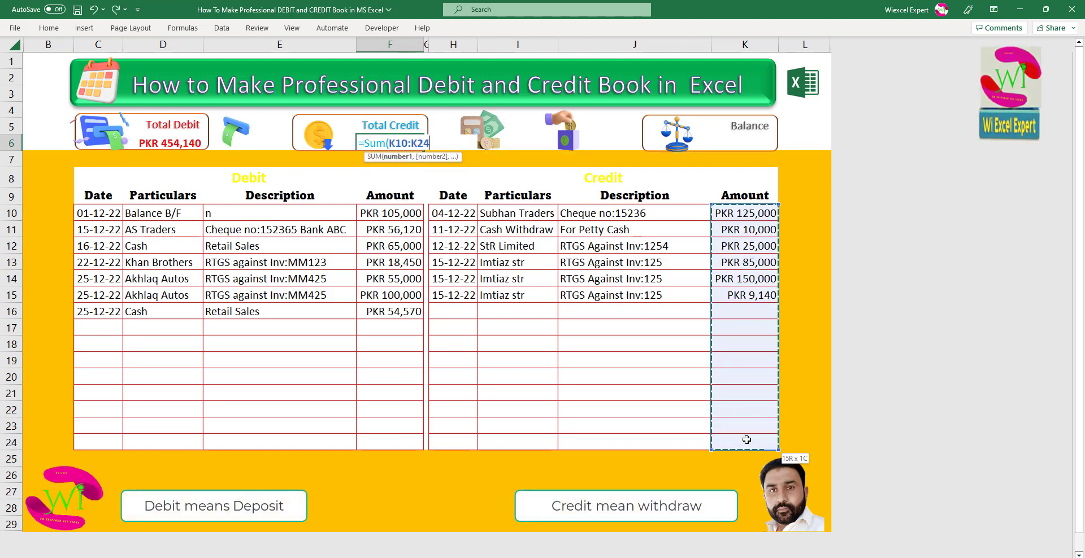
{"action": "type", "text": ")"}
{"action": "key", "text": "Return"}
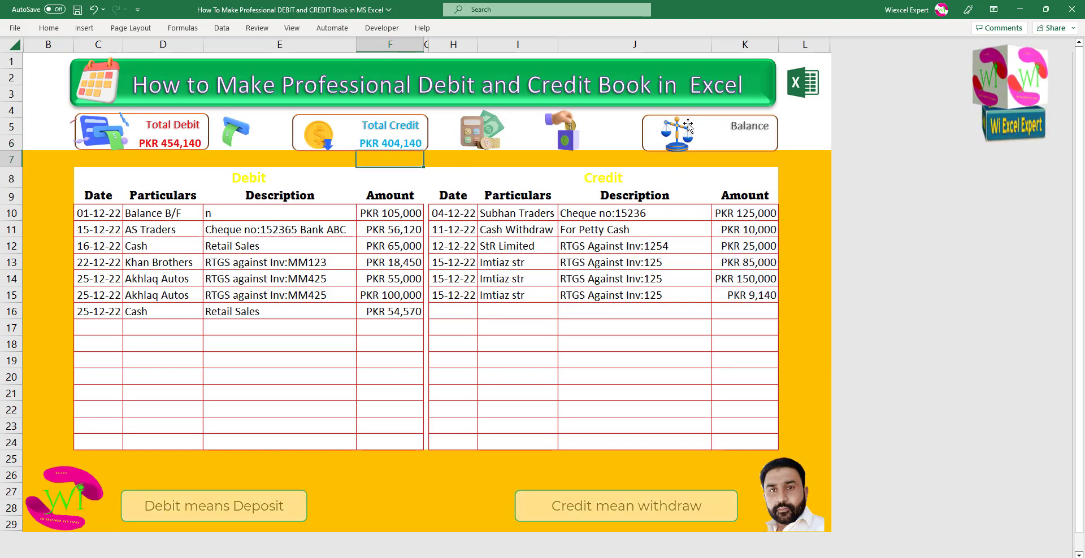
{"action": "left_click", "coordinate": [750, 142]}
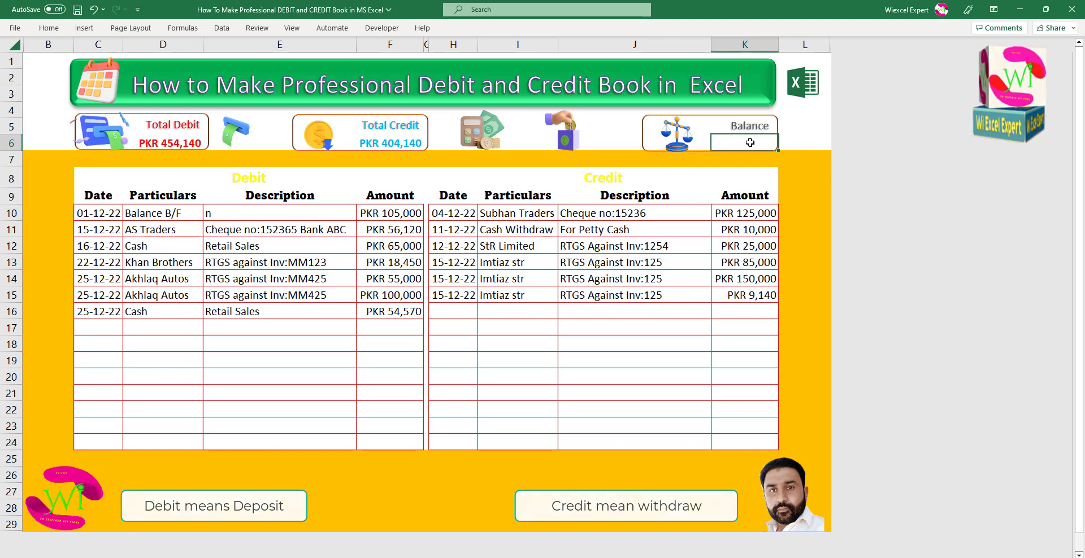
Build a Balance formula in K6 subtracting Total Credit F6 from Total Debit D6
{"action": "type", "text": "=SUm"}
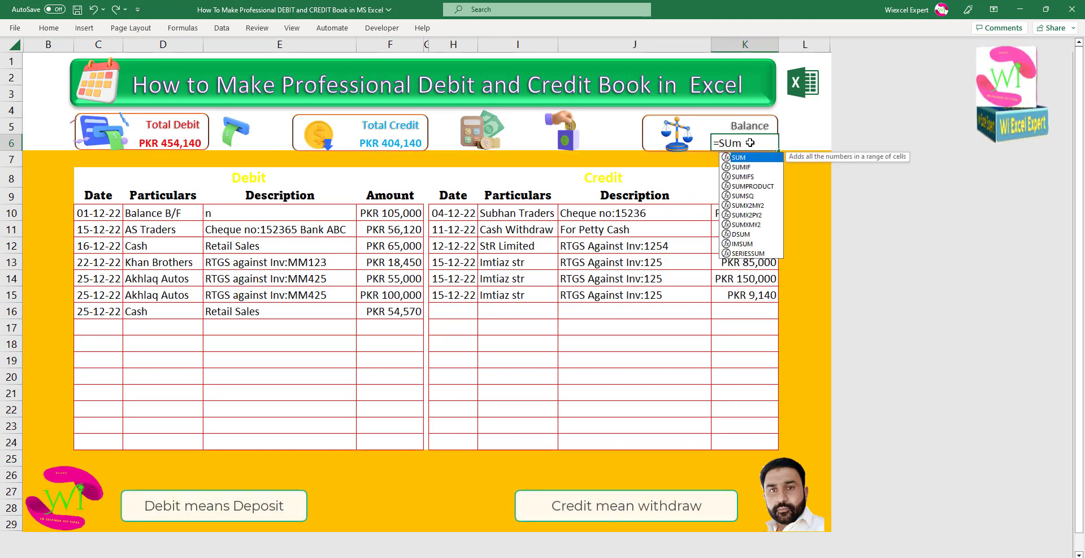
{"action": "key", "text": "BackSpace"}
{"action": "key", "text": "BackSpace"}
{"action": "type", "text": "um("}
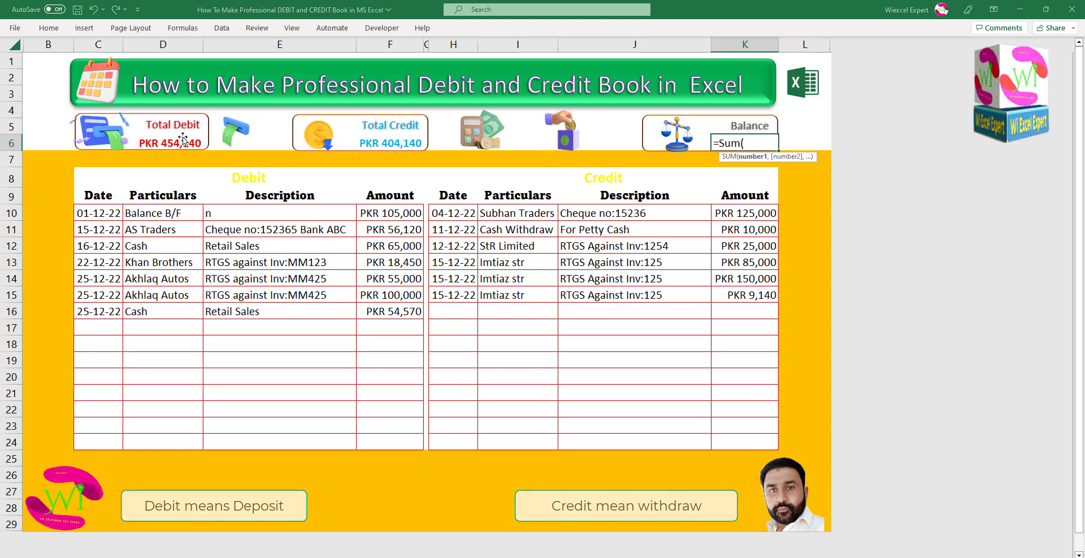
{"action": "key", "text": "Return"}
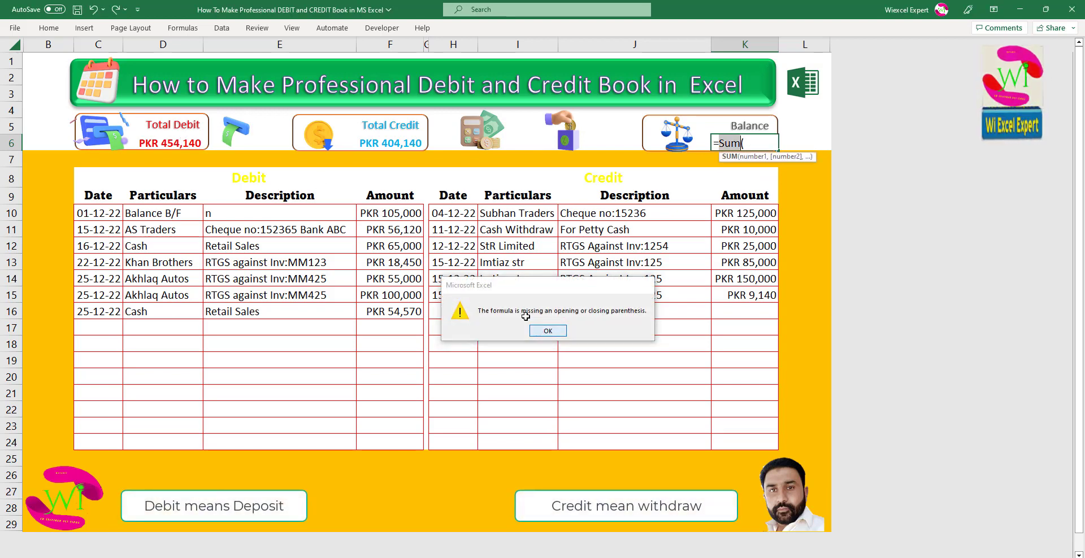
{"action": "left_click", "coordinate": [547, 330]}
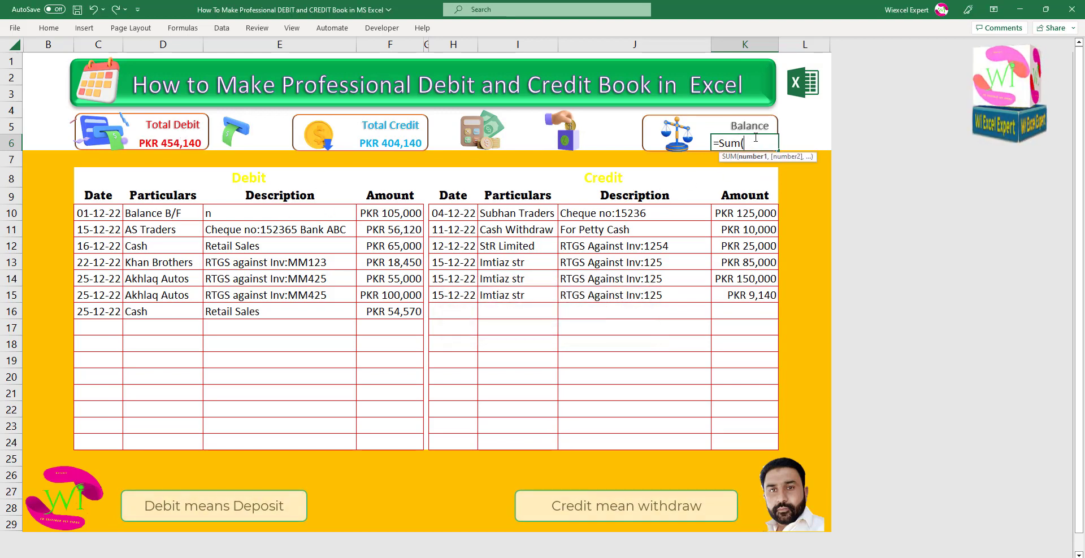
{"action": "left_click", "coordinate": [750, 147]}
{"action": "left_click", "coordinate": [199, 142]}
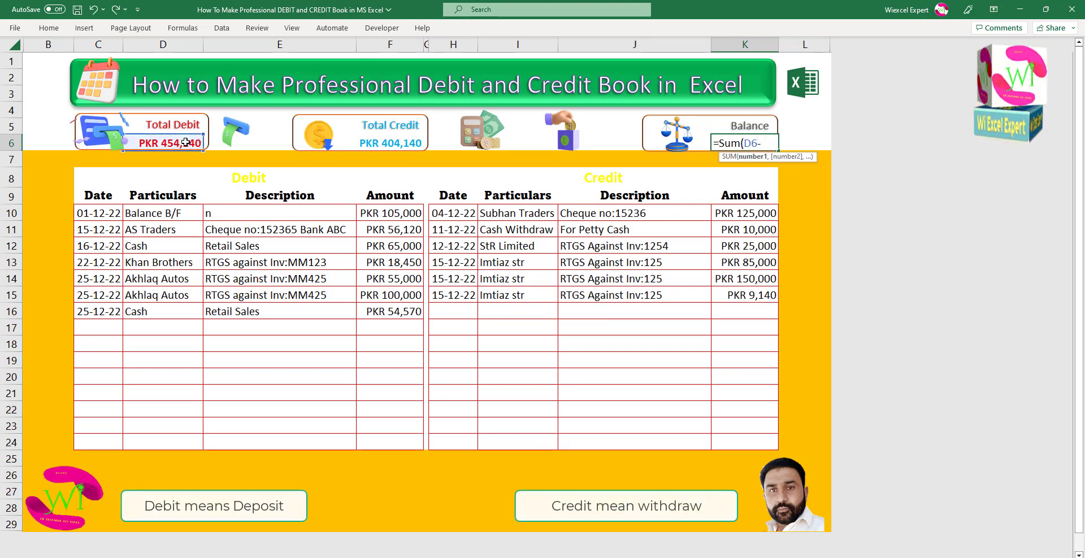
{"action": "left_click", "coordinate": [399, 143]}
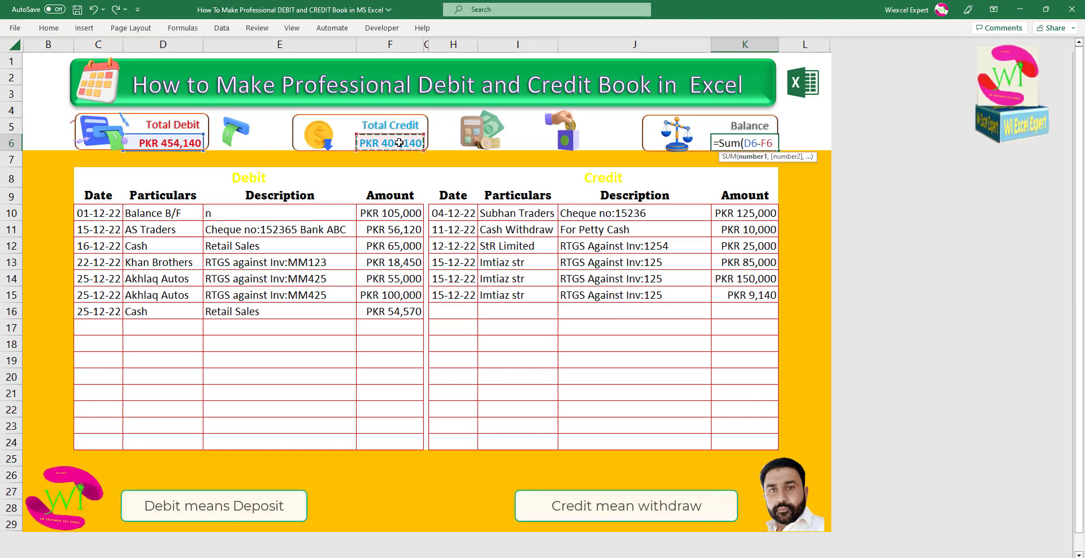
{"action": "key", "text": "Return"}
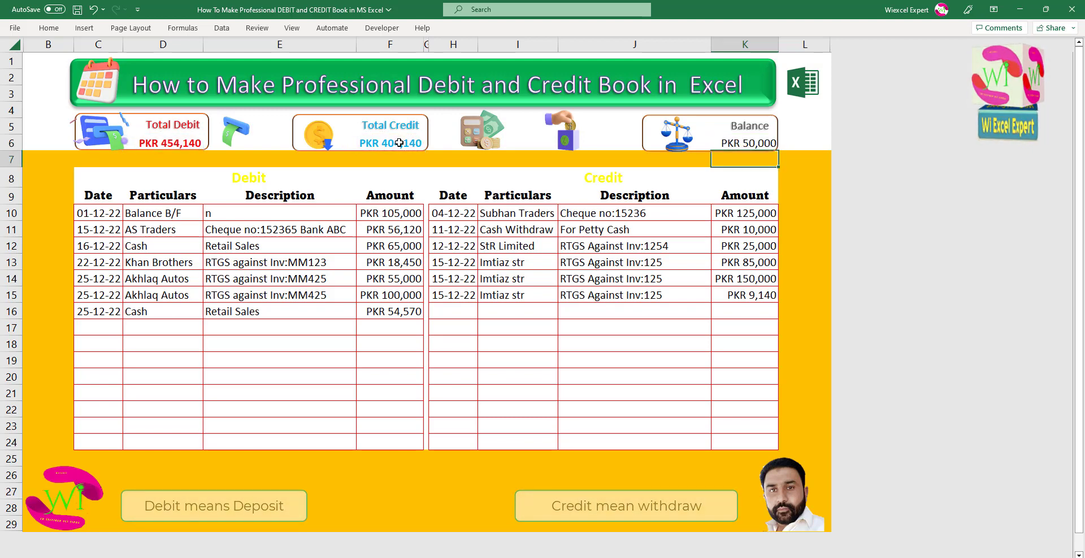
Rewrite the Balance in K6 as the simpler =D6-F6, showing 50,000
{"action": "left_click", "coordinate": [749, 144]}
{"action": "type", "text": "="}
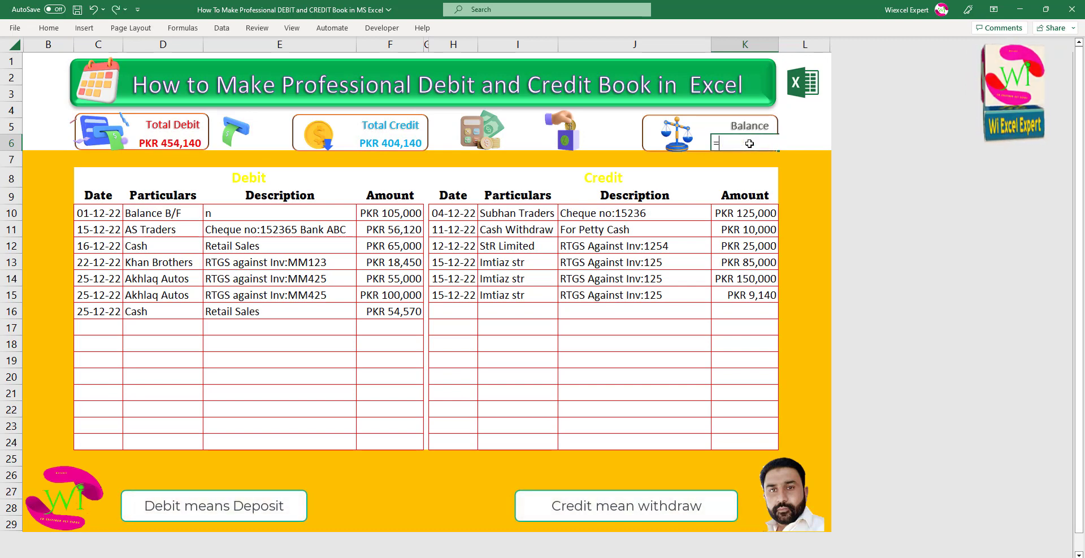
{"action": "left_click", "coordinate": [189, 143]}
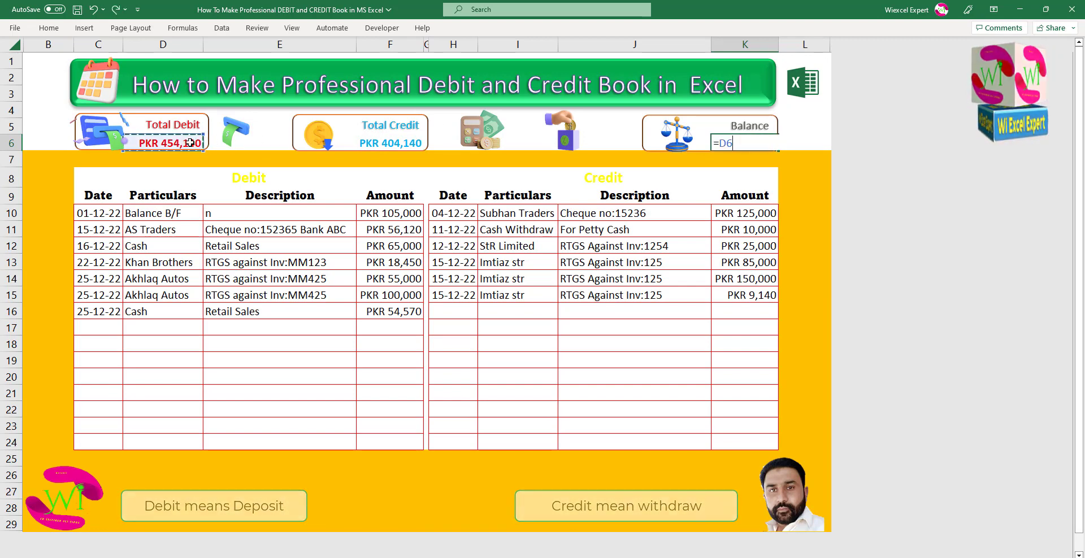
{"action": "type", "text": "-"}
{"action": "left_click", "coordinate": [406, 144]}
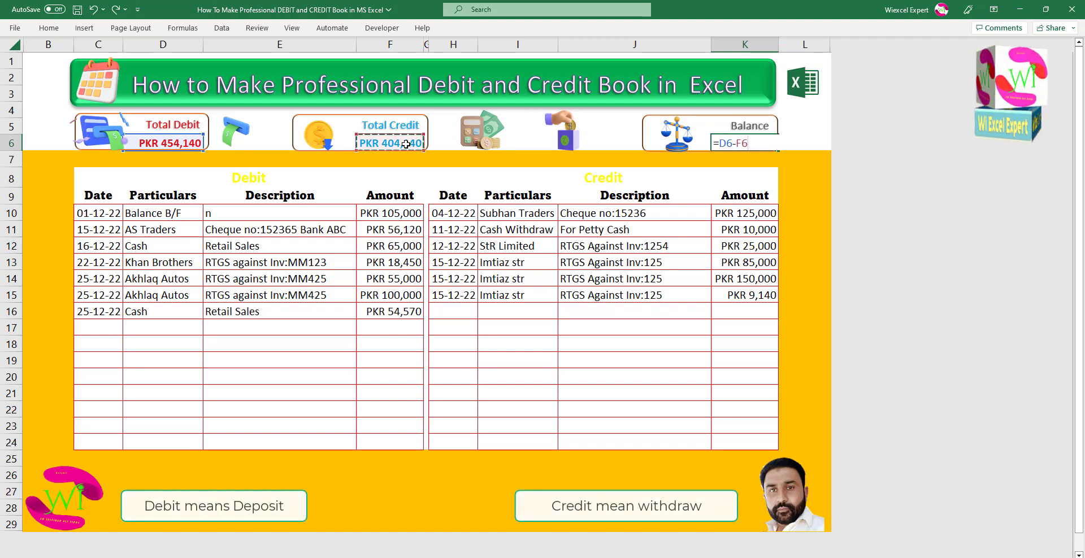
{"action": "key", "text": "Return"}
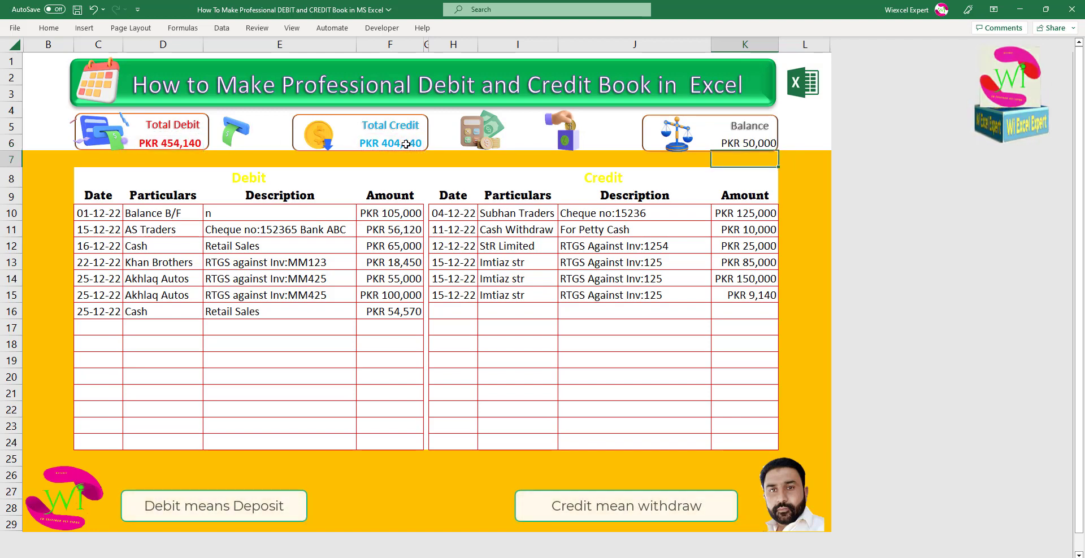
{"action": "double_click", "coordinate": [742, 148]}
{"action": "key", "text": "Escape"}
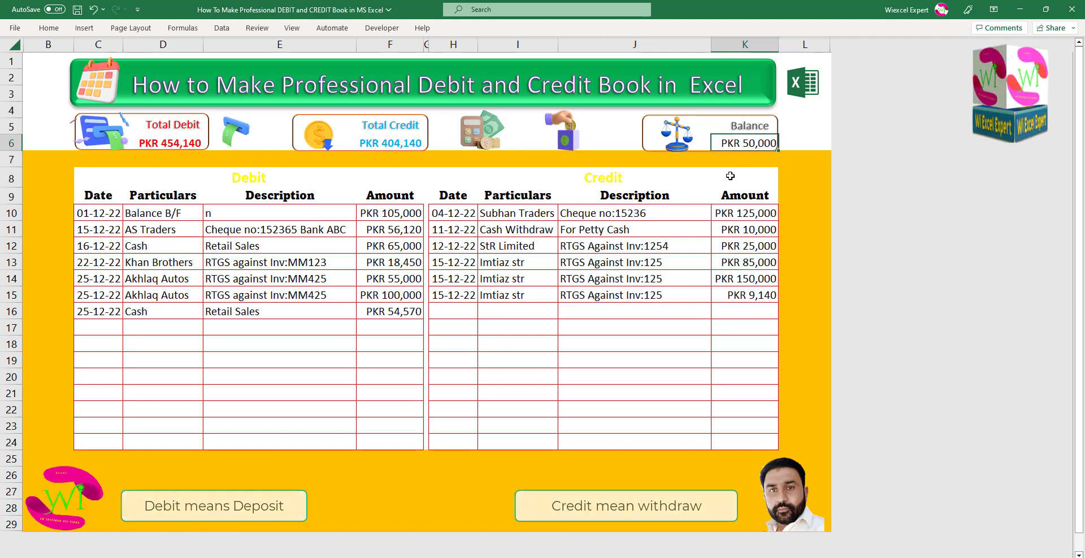
{"action": "left_click", "coordinate": [644, 329]}
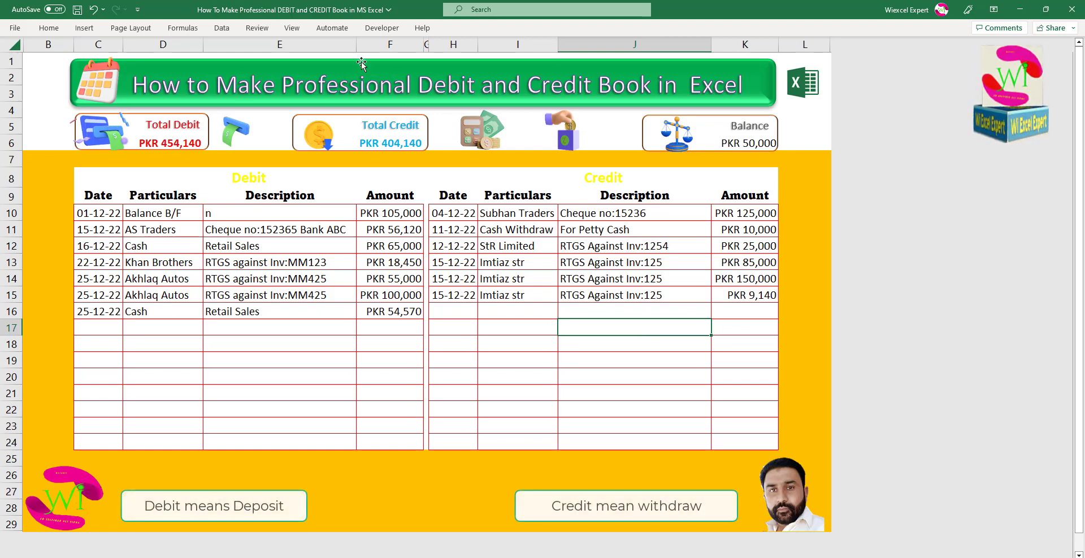
{"action": "left_click", "coordinate": [409, 105]}
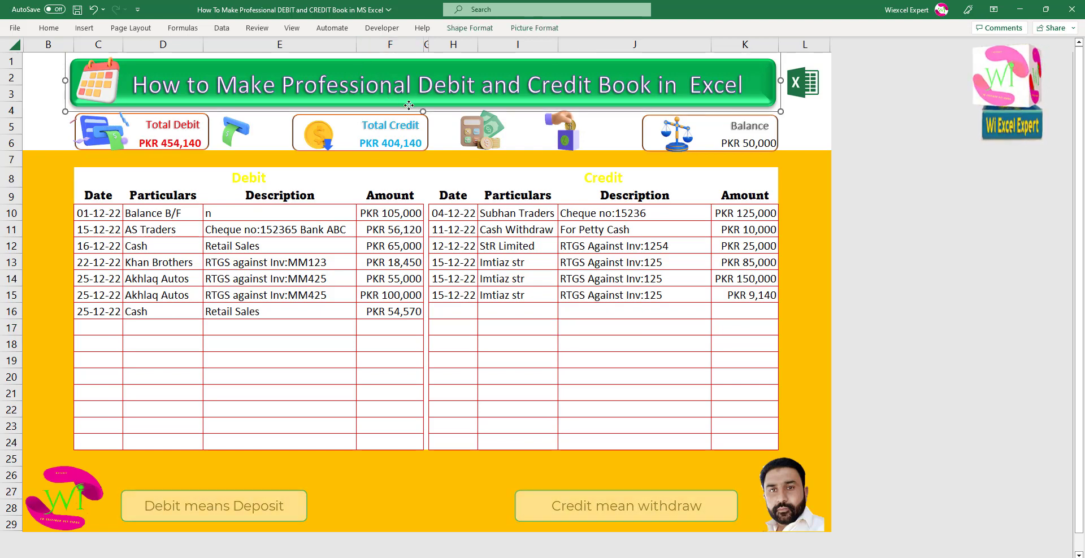
{"action": "left_click", "coordinate": [804, 84]}
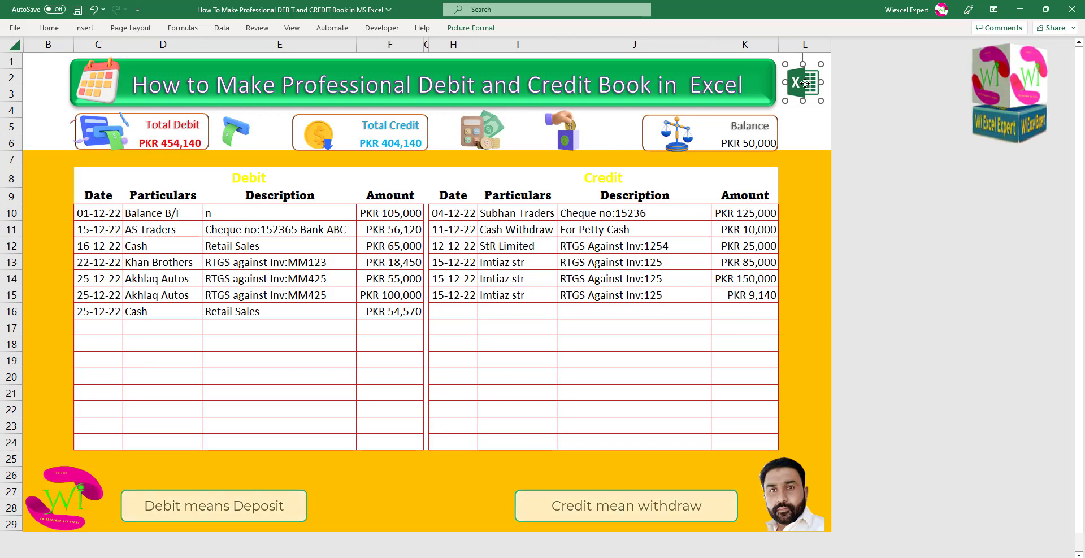
{"action": "left_click", "coordinate": [107, 96]}
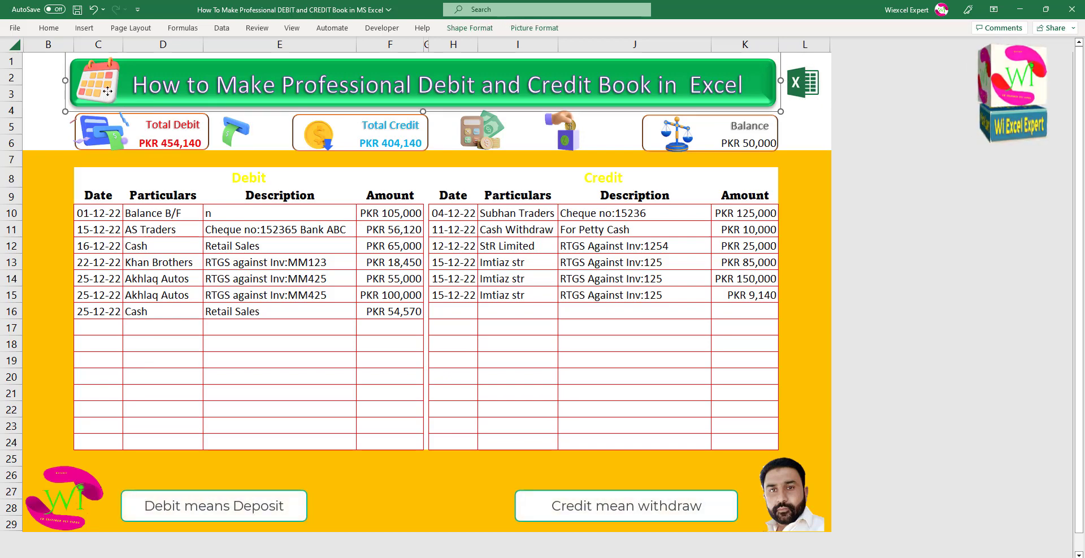
{"action": "left_click", "coordinate": [104, 83]}
{"action": "left_click", "coordinate": [102, 126]}
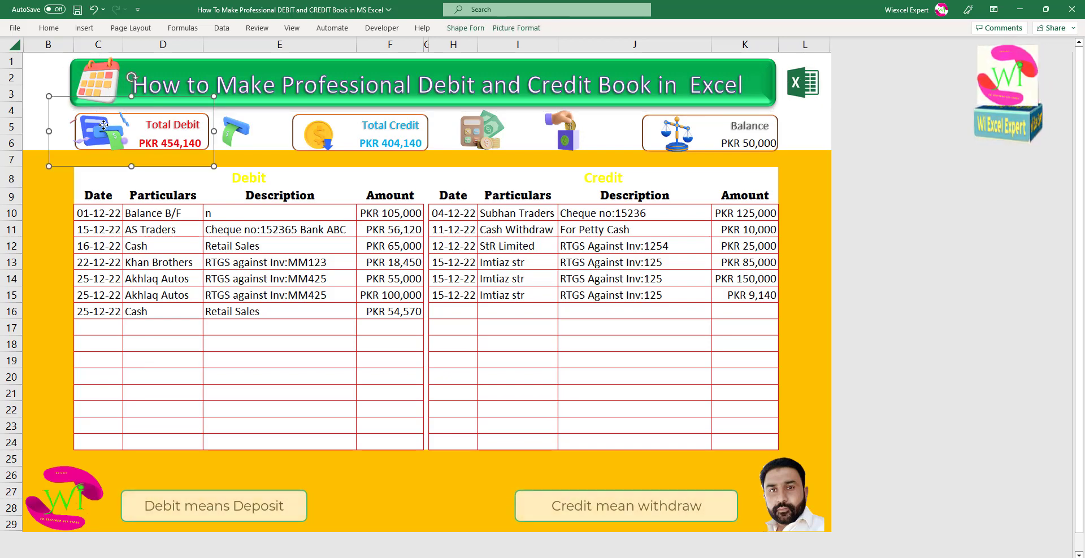
{"action": "mouse_move", "coordinate": [215, 148]}
{"action": "left_mouse_down"}
{"action": "mouse_move", "coordinate": [738, 192]}
{"action": "mouse_move", "coordinate": [92, 133]}
{"action": "left_mouse_up"}
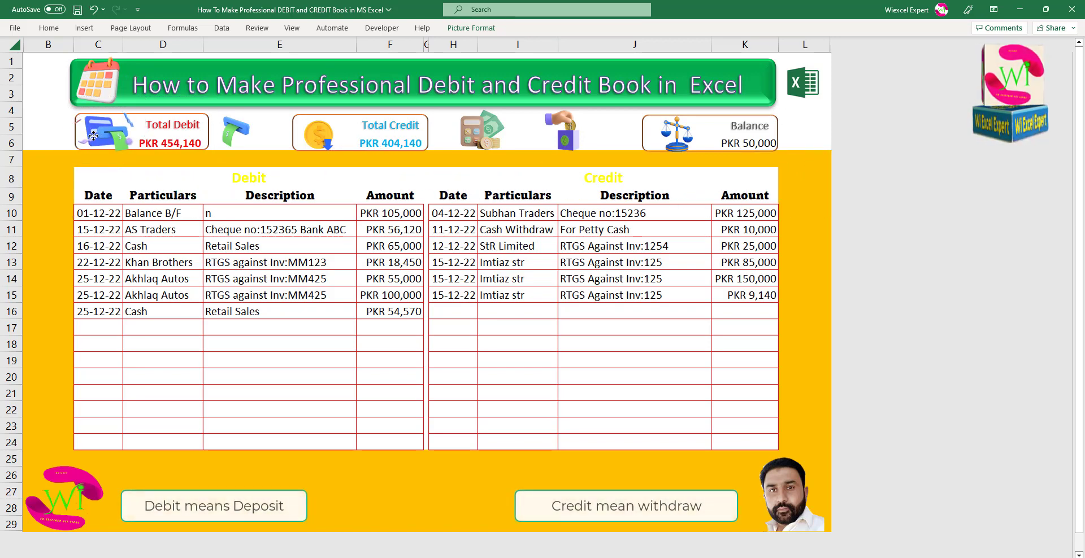
{"action": "left_click_drag", "start_coordinate": [92, 133], "coordinate": [94, 133]}
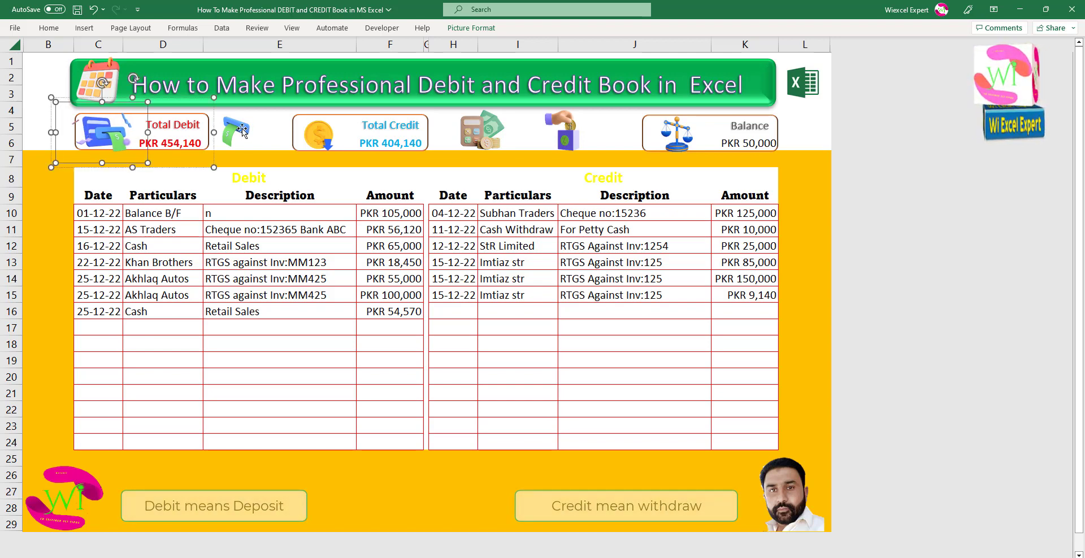
{"action": "left_click", "coordinate": [243, 136]}
{"action": "left_click", "coordinate": [318, 140]}
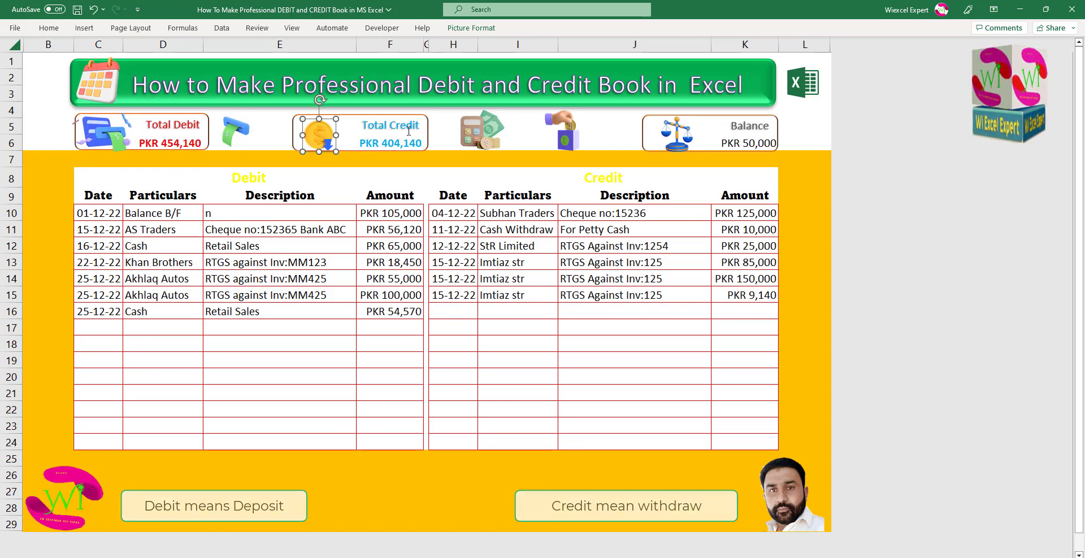
{"action": "left_click", "coordinate": [488, 131]}
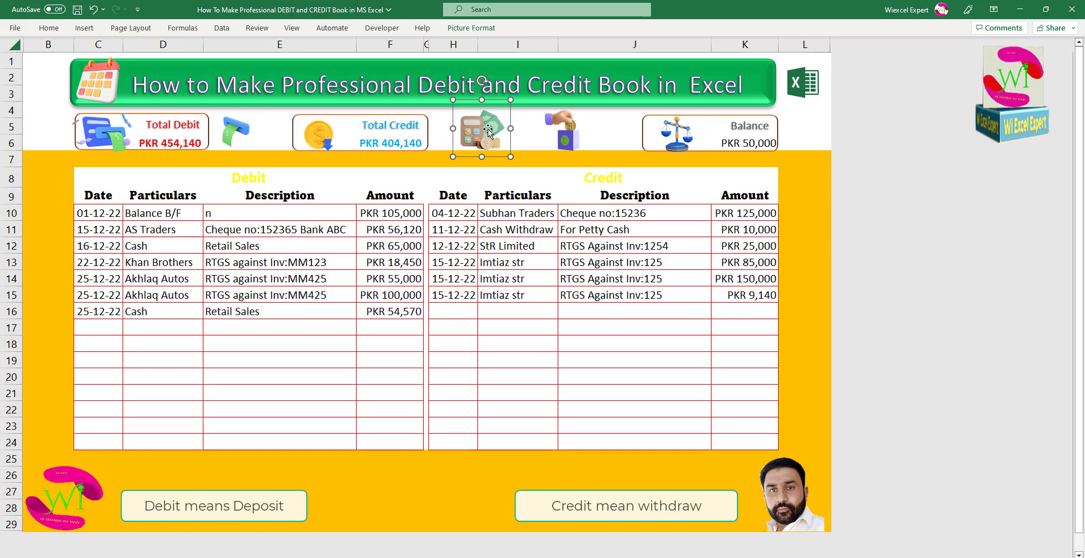
{"action": "left_click", "coordinate": [570, 131]}
{"action": "left_click", "coordinate": [679, 143]}
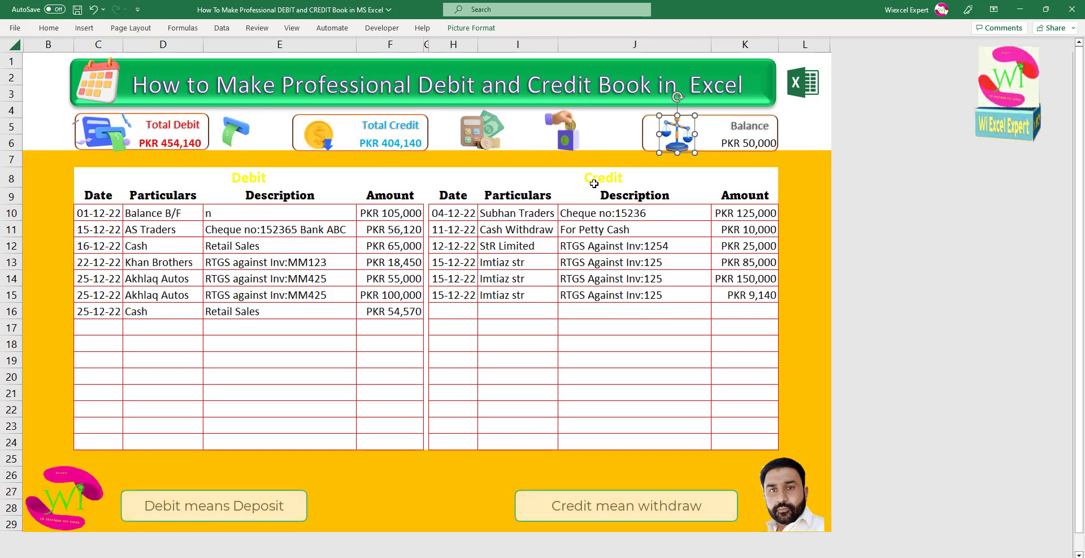
{"action": "left_click", "coordinate": [315, 211]}
{"action": "left_click", "coordinate": [207, 182]}
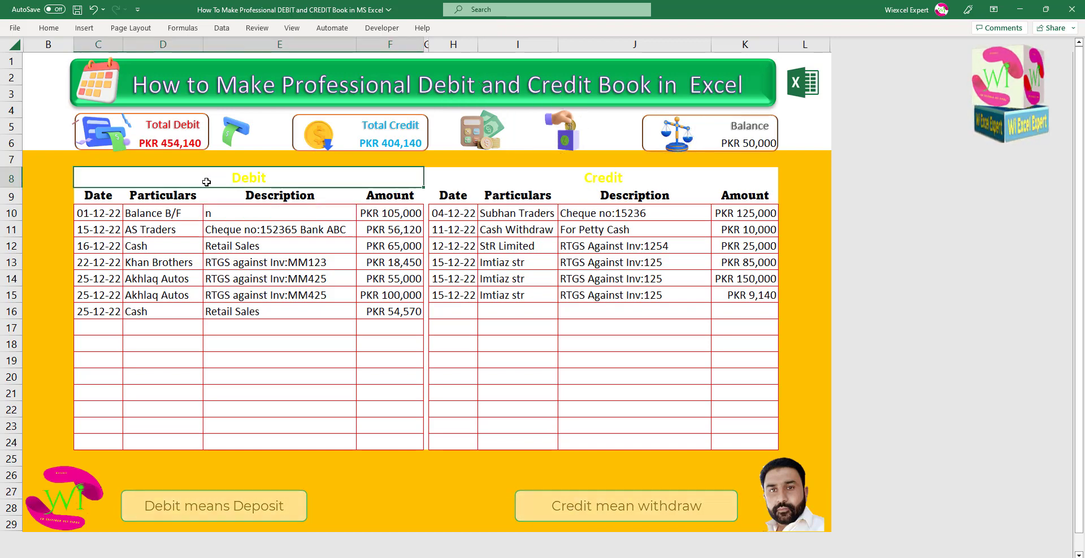
{"action": "left_click_drag", "start_coordinate": [207, 182], "coordinate": [217, 183]}
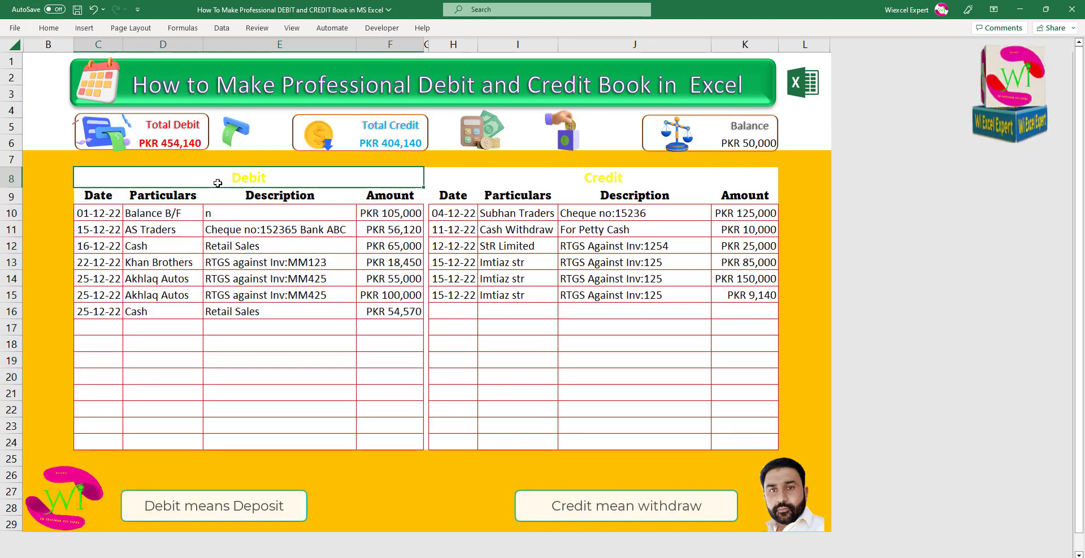
{"action": "left_click", "coordinate": [603, 178], "text": "ctrl"}
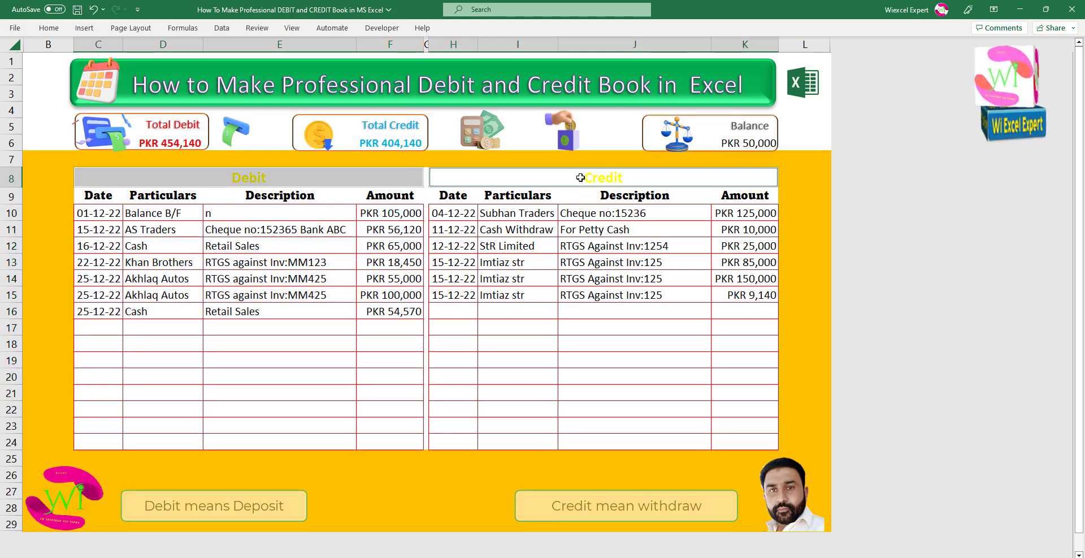
Start a new conditional formatting rule for cells that contain No Blanks
{"action": "left_click", "coordinate": [50, 28]}
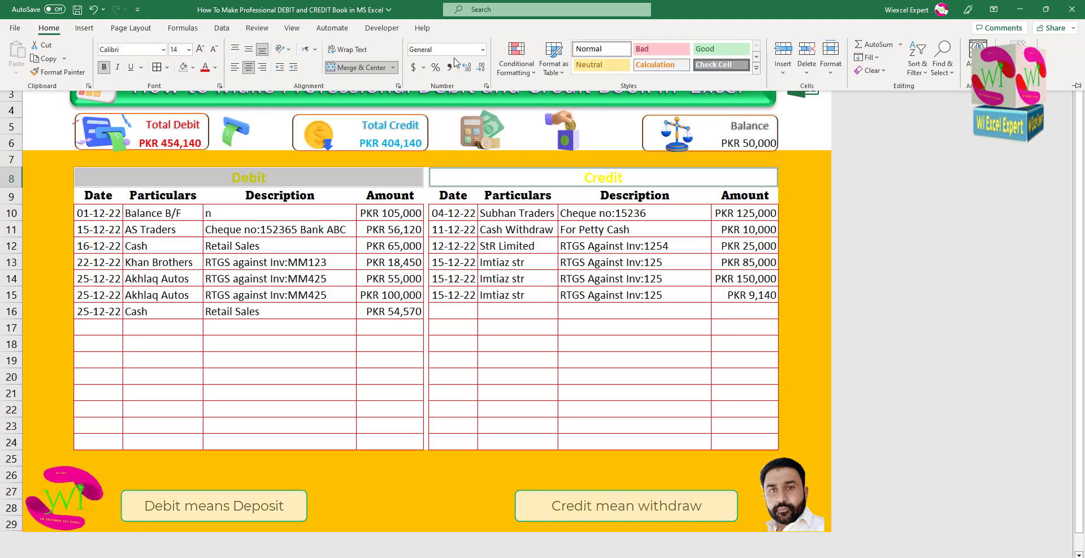
{"action": "left_click", "coordinate": [516, 62]}
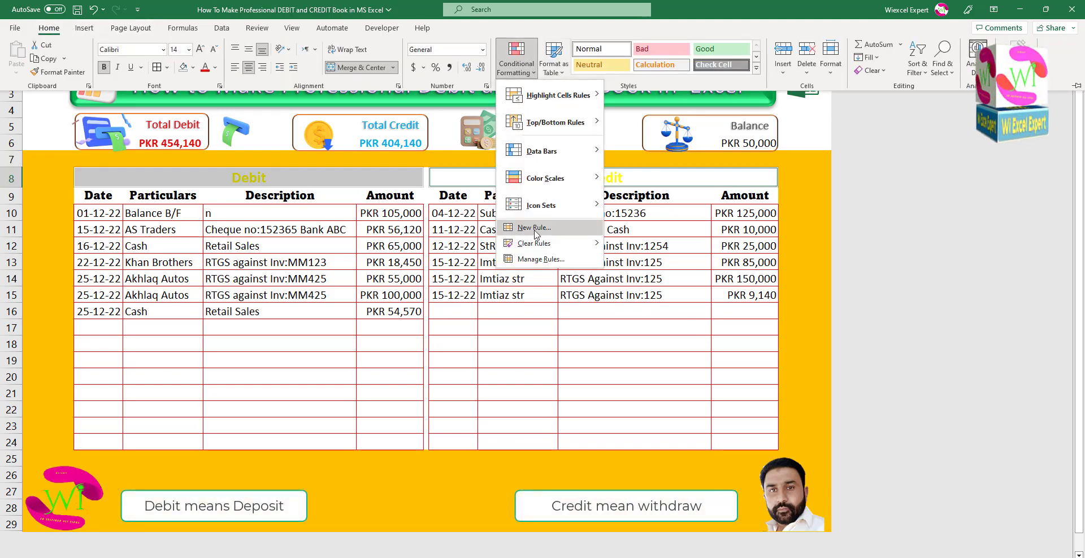
{"action": "left_click", "coordinate": [532, 227]}
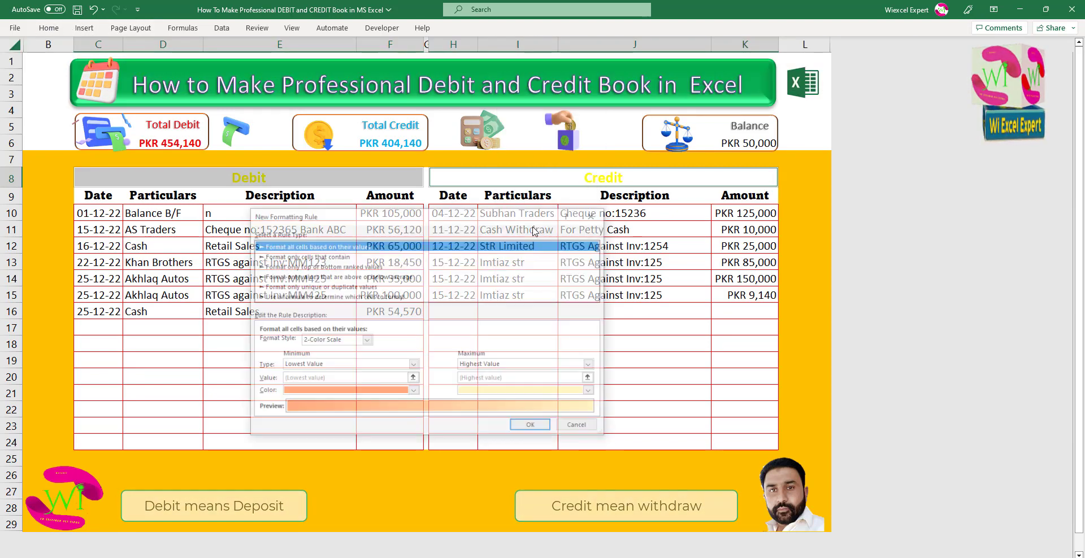
{"action": "left_click", "coordinate": [272, 257]}
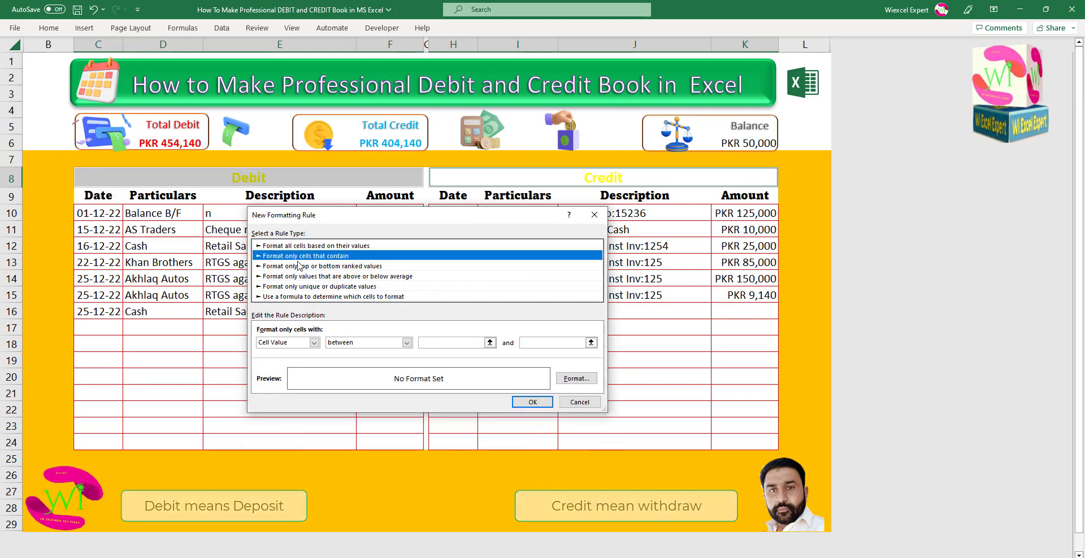
{"action": "left_click", "coordinate": [314, 343]}
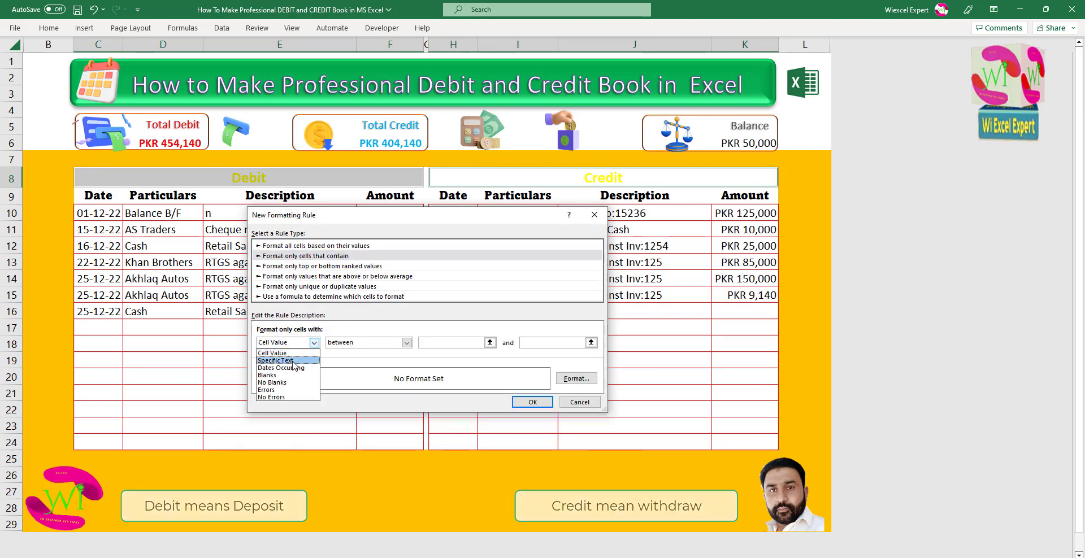
{"action": "left_click", "coordinate": [272, 382]}
Give the rule a From center gradient fill with light blue as Color 2
{"action": "left_click", "coordinate": [575, 378]}
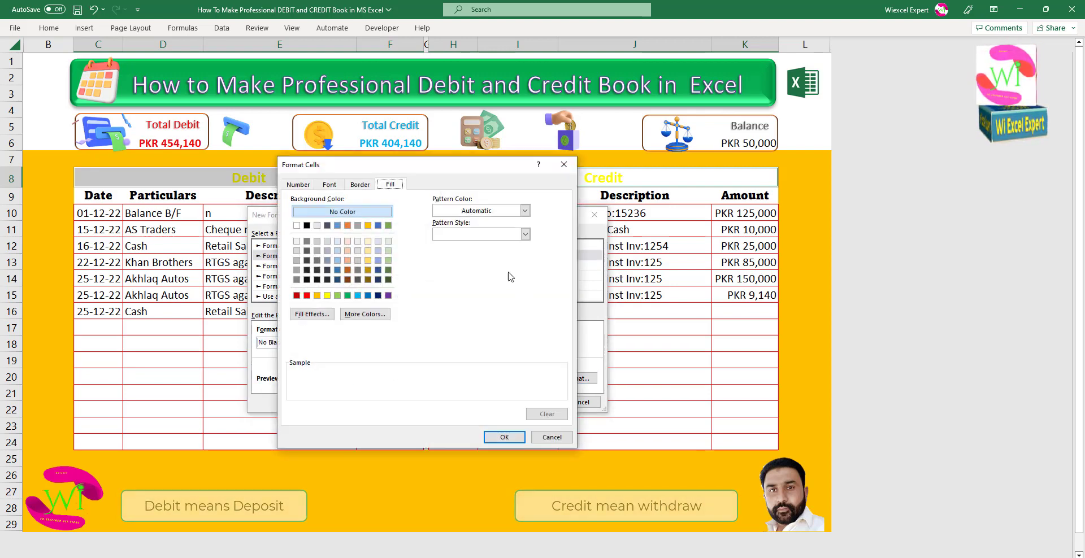
{"action": "left_click", "coordinate": [322, 316]}
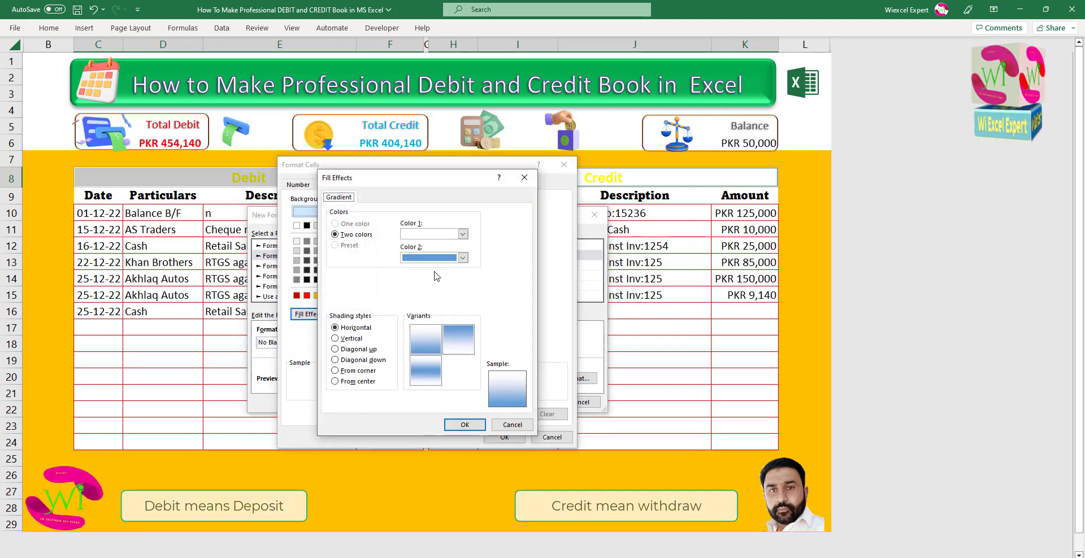
{"action": "left_click", "coordinate": [342, 382]}
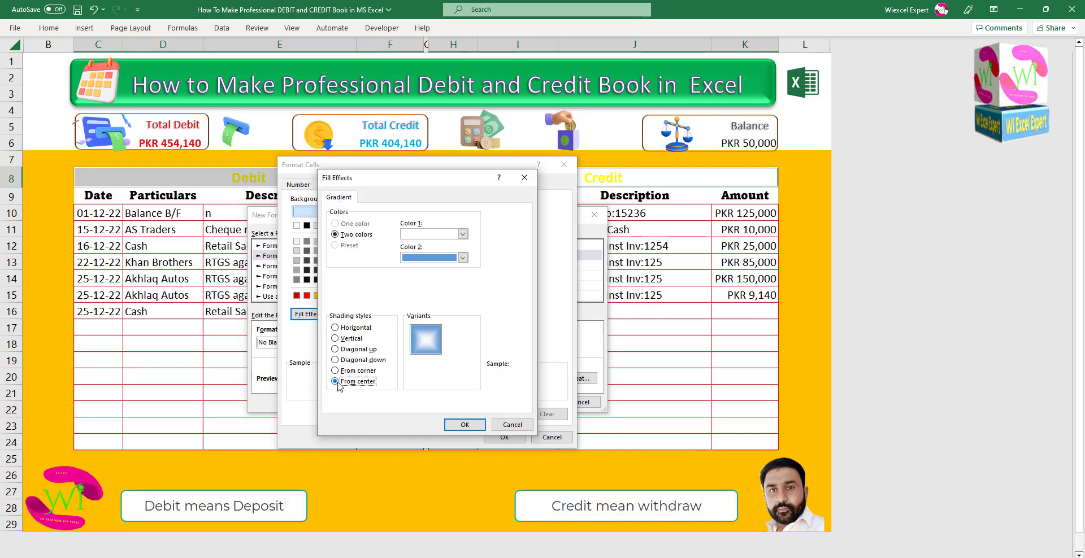
{"action": "left_click", "coordinate": [463, 259]}
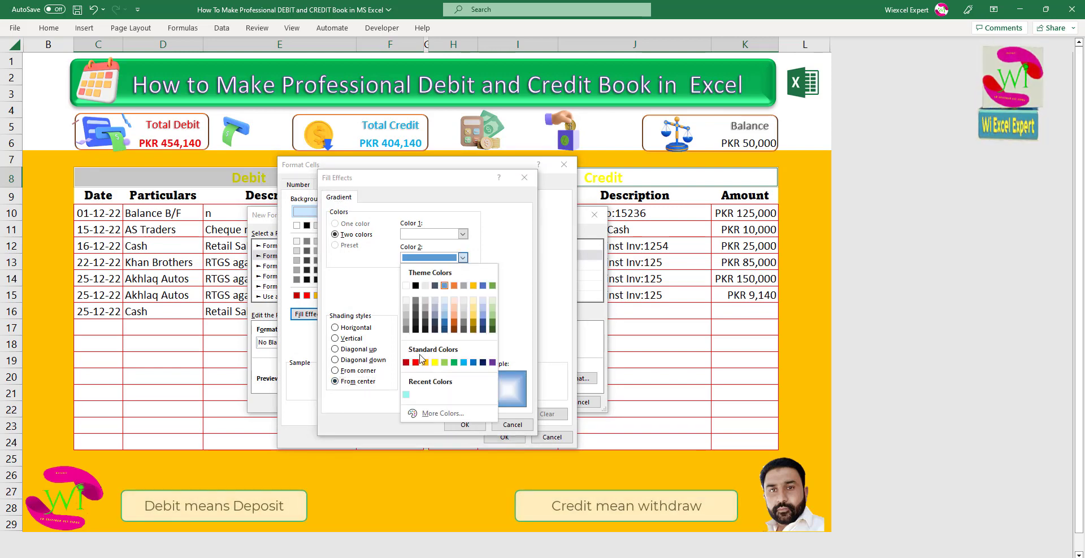
{"action": "left_click", "coordinate": [463, 362]}
{"action": "left_click", "coordinate": [465, 425]}
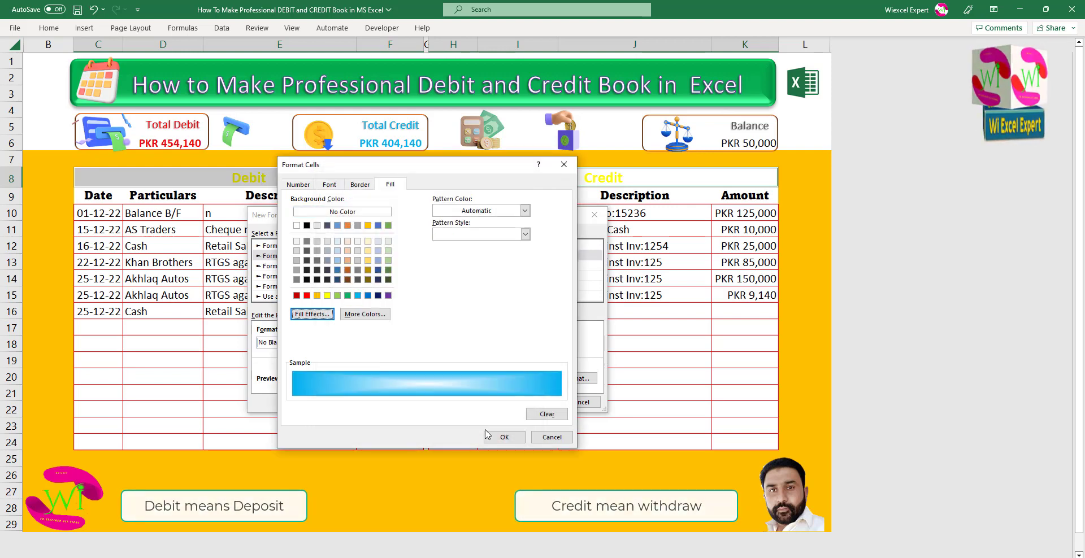
{"action": "left_click", "coordinate": [487, 436]}
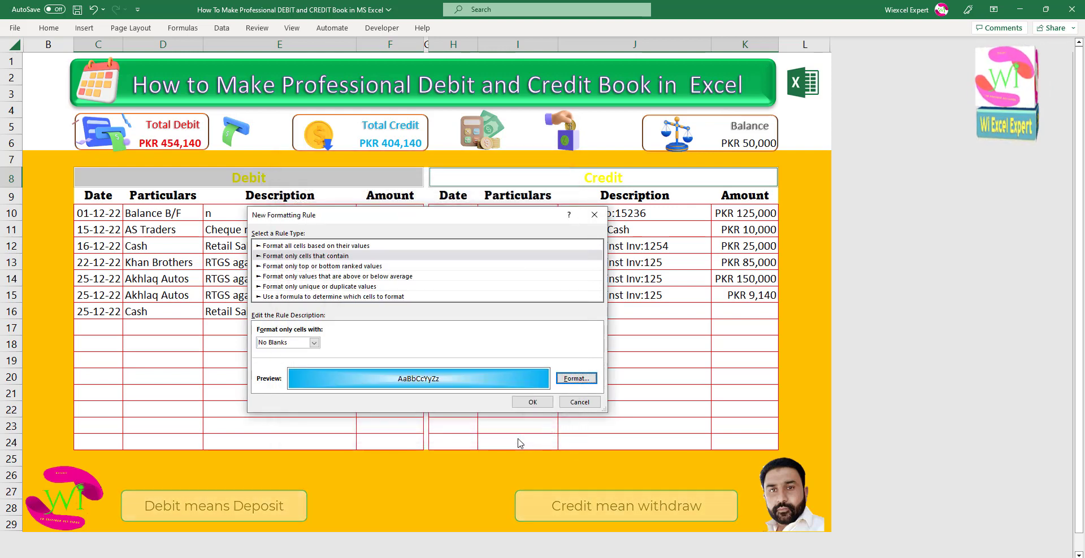
{"action": "left_click", "coordinate": [532, 402]}
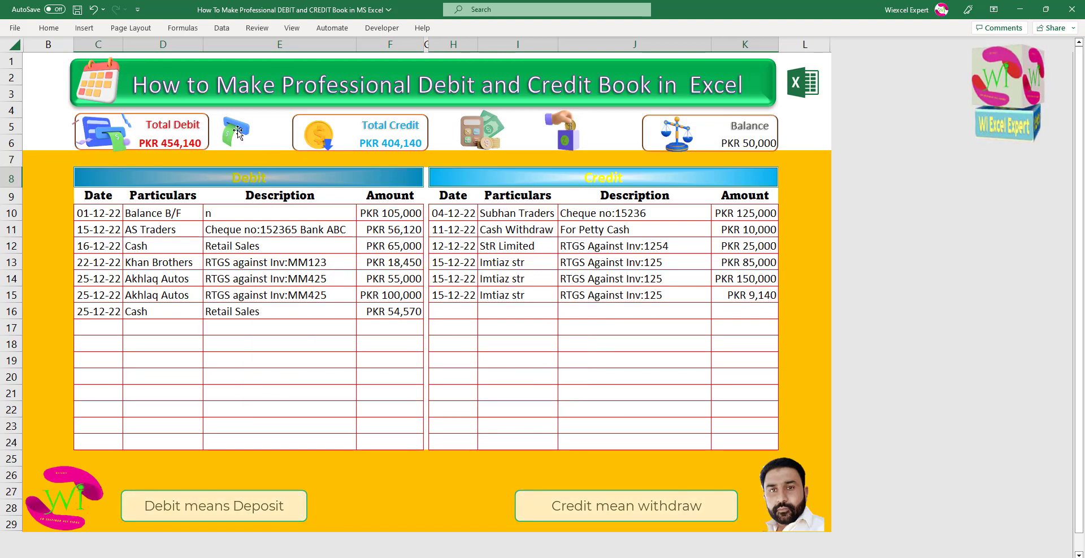
Change the Debit and Credit title font colour to a standard blue, after trying white
{"action": "left_click", "coordinate": [49, 28]}
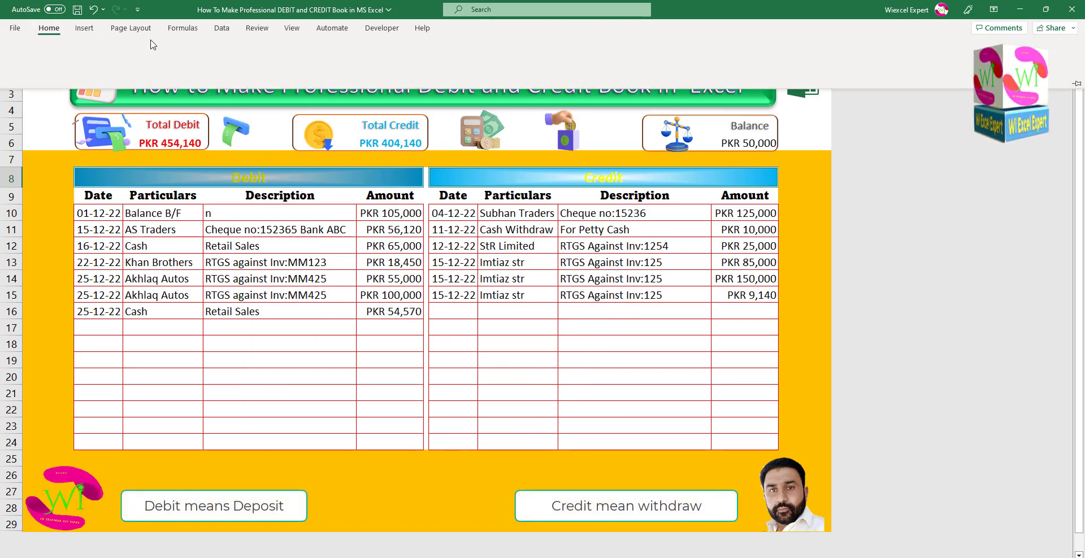
{"action": "left_click", "coordinate": [217, 69]}
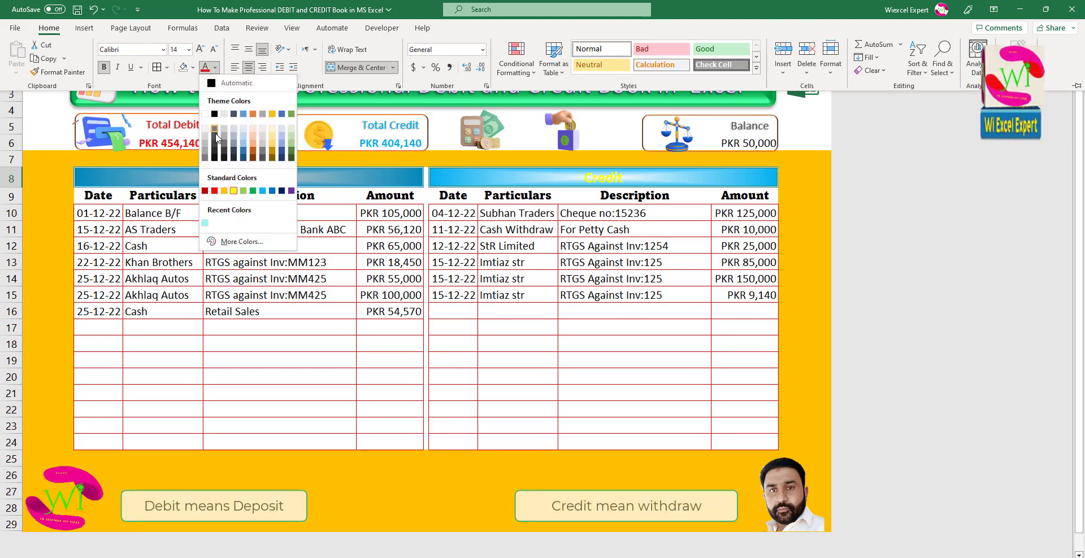
{"action": "left_click", "coordinate": [215, 114]}
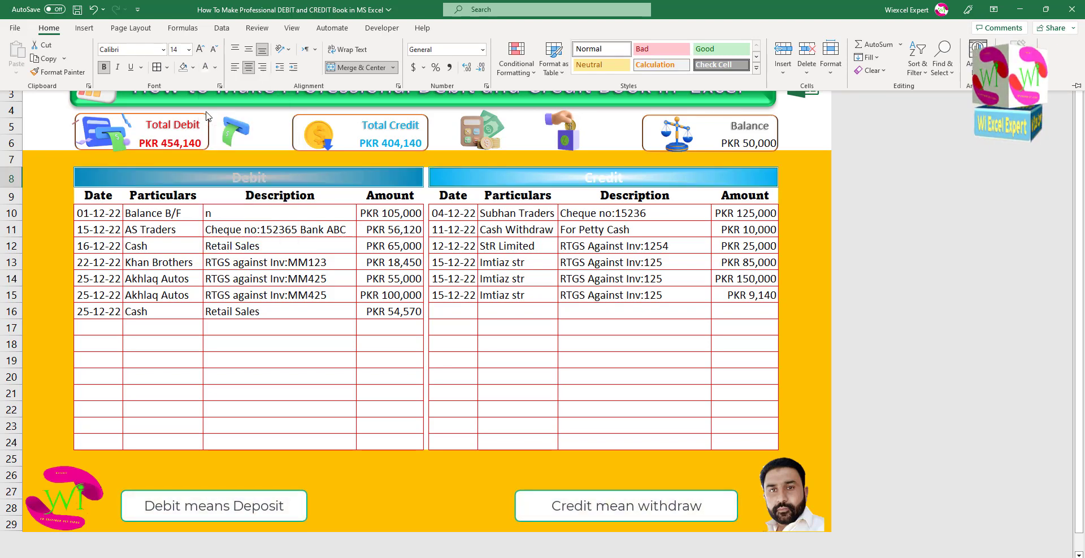
{"action": "left_click", "coordinate": [214, 69]}
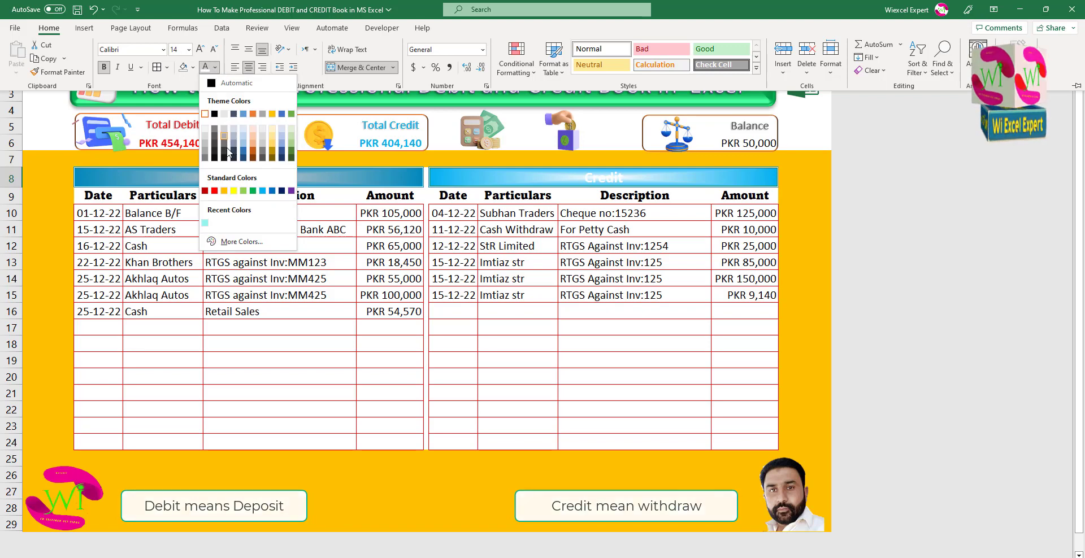
{"action": "left_click", "coordinate": [273, 192]}
{"action": "key", "text": "ctrl+F1"}
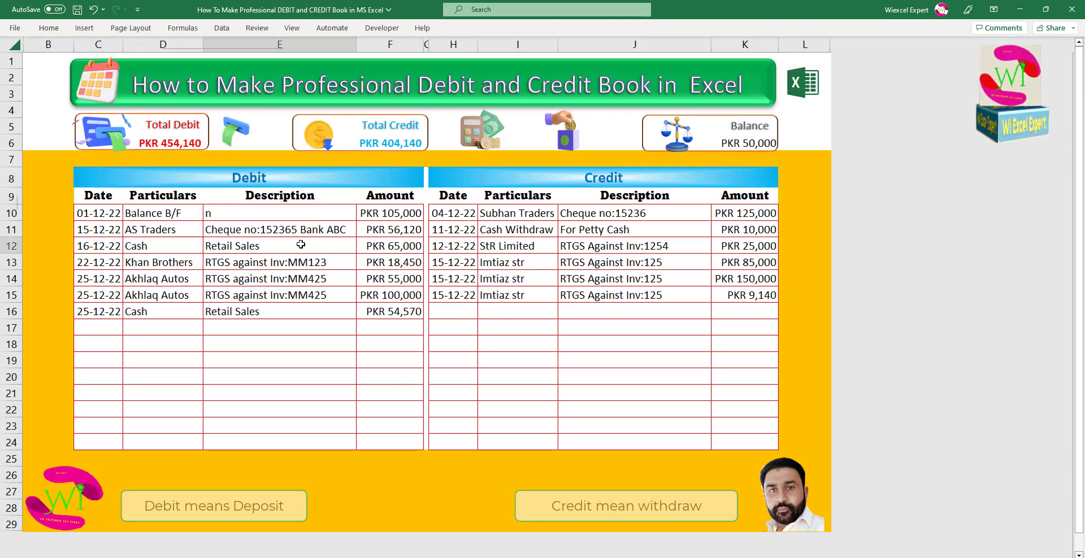
{"action": "left_click", "coordinate": [299, 247]}
Select the Debit and Credit column headings and start a No Blanks conditional rule
{"action": "left_click_drag", "start_coordinate": [98, 198], "coordinate": [379, 202]}
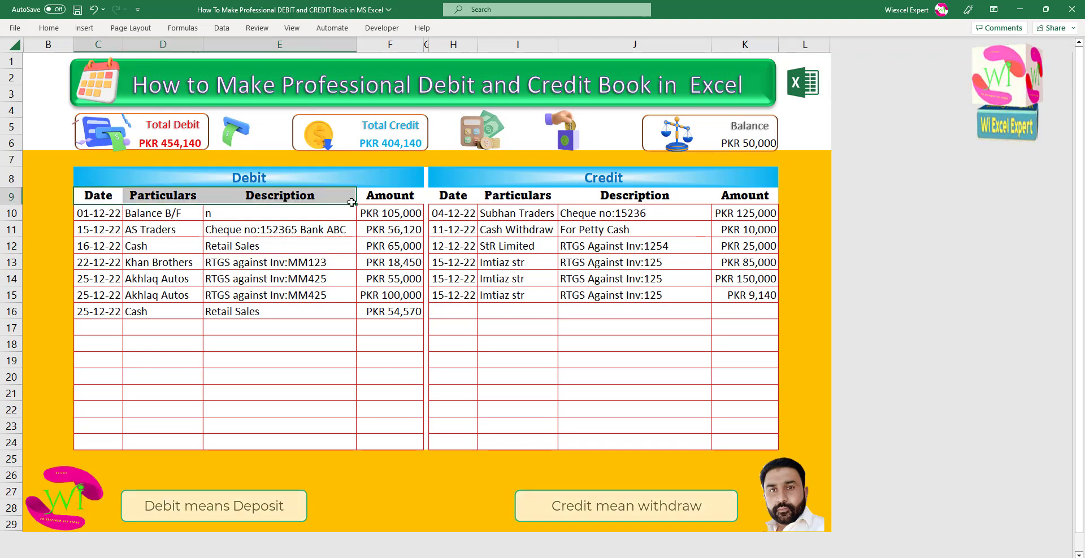
{"action": "left_click", "coordinate": [379, 202]}
{"action": "left_click_drag", "start_coordinate": [101, 196], "coordinate": [678, 196]}
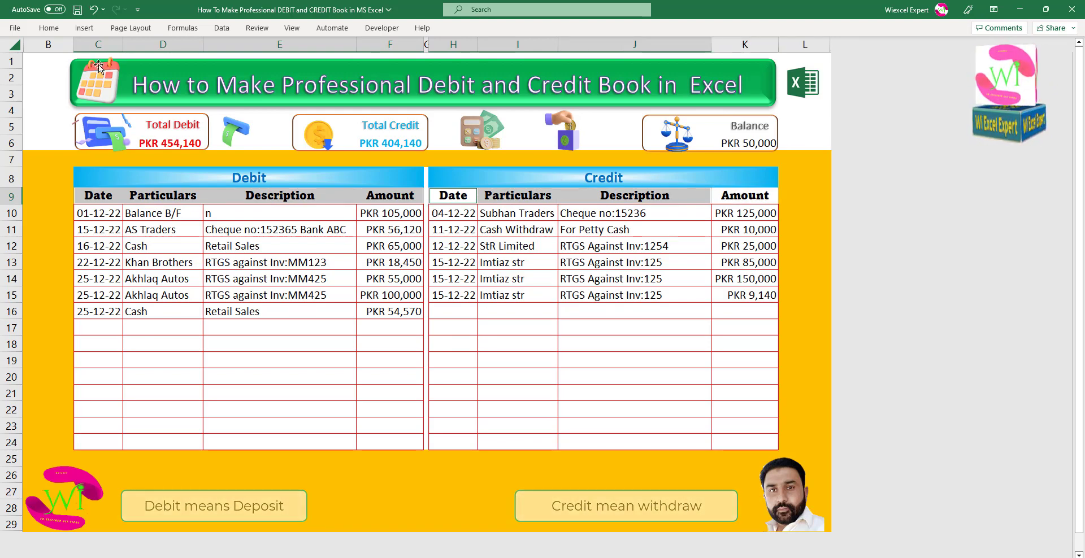
{"action": "left_click", "coordinate": [49, 28]}
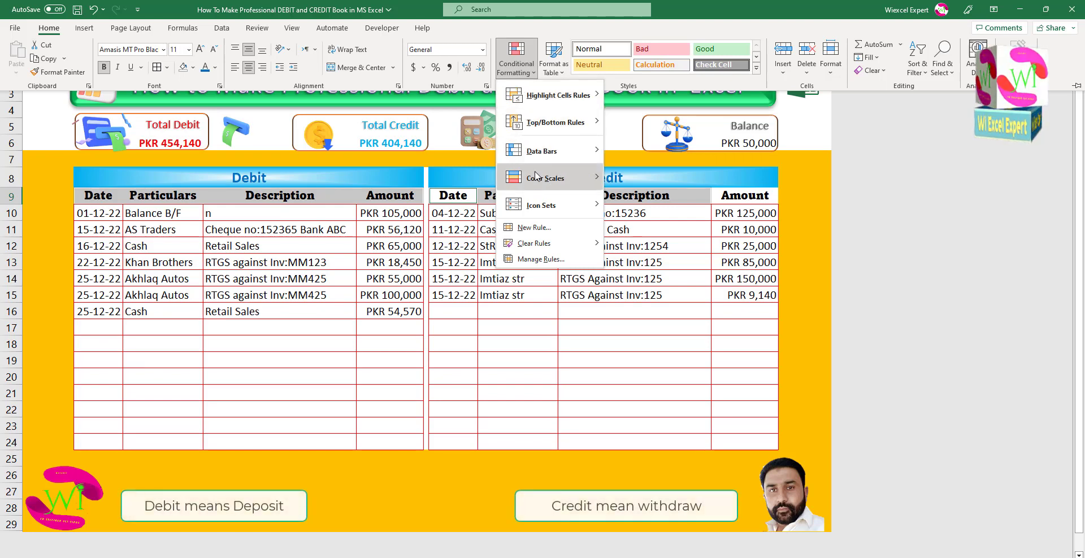
{"action": "left_click", "coordinate": [534, 227]}
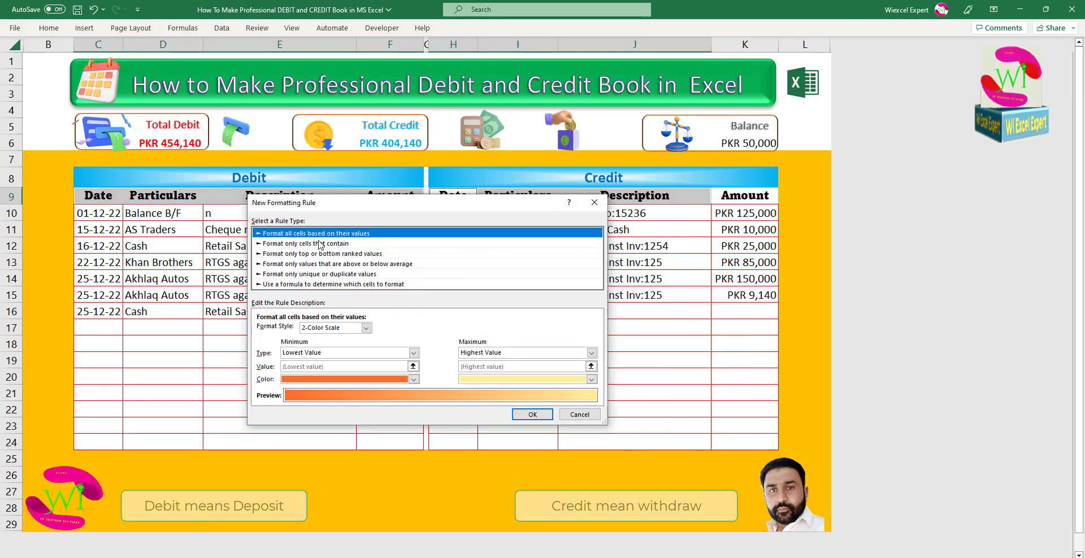
{"action": "left_click", "coordinate": [298, 244]}
{"action": "left_click", "coordinate": [315, 330]}
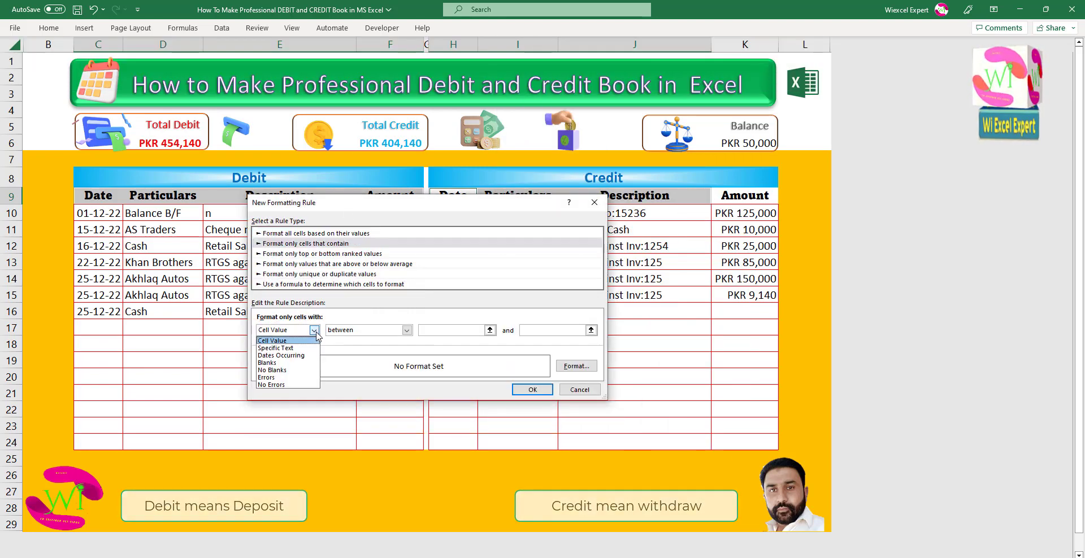
{"action": "left_click", "coordinate": [288, 366]}
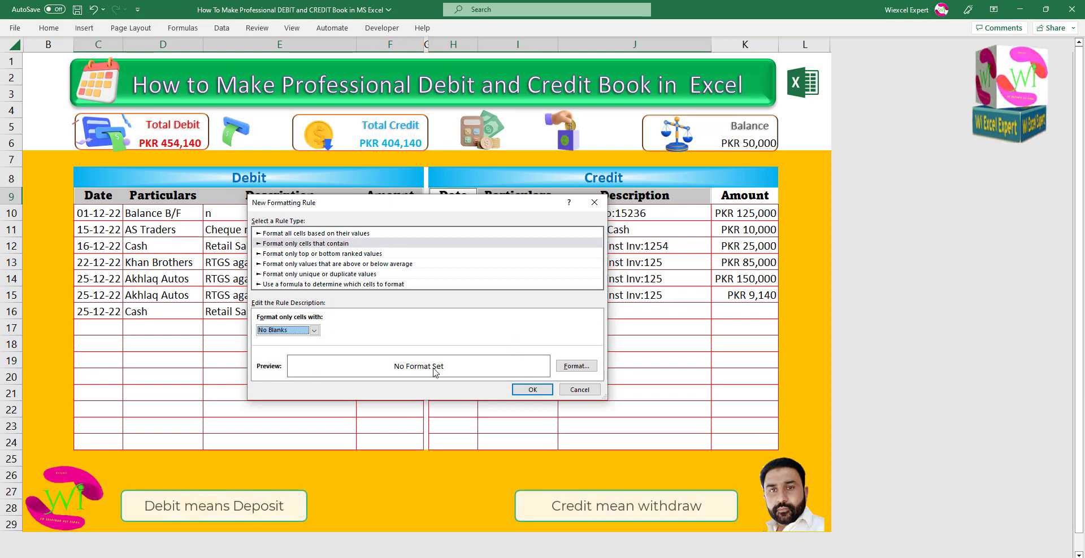
Format the rule with a light-gold to gold From center gradient fill
{"action": "left_click", "coordinate": [576, 367]}
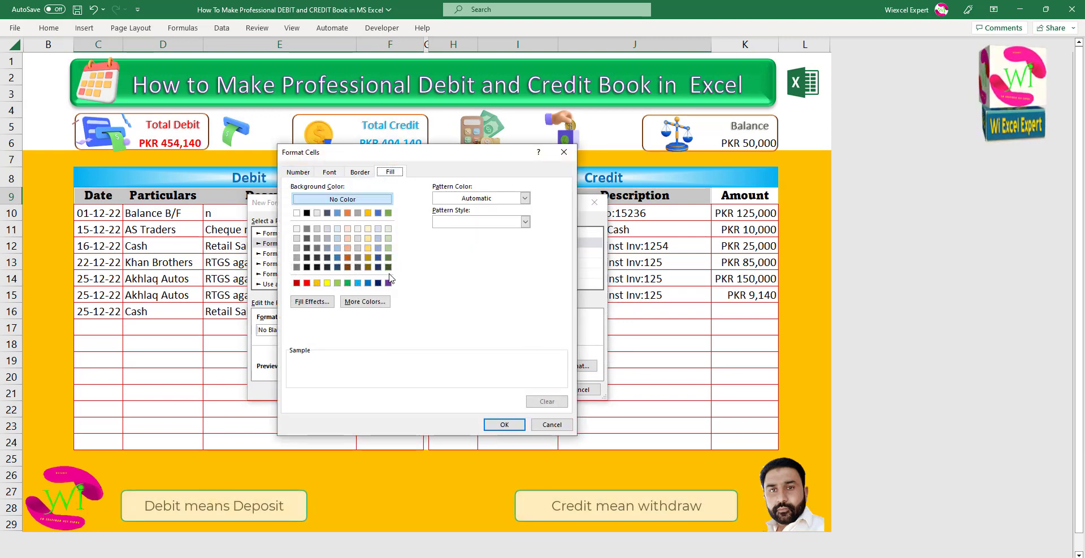
{"action": "left_click", "coordinate": [367, 247]}
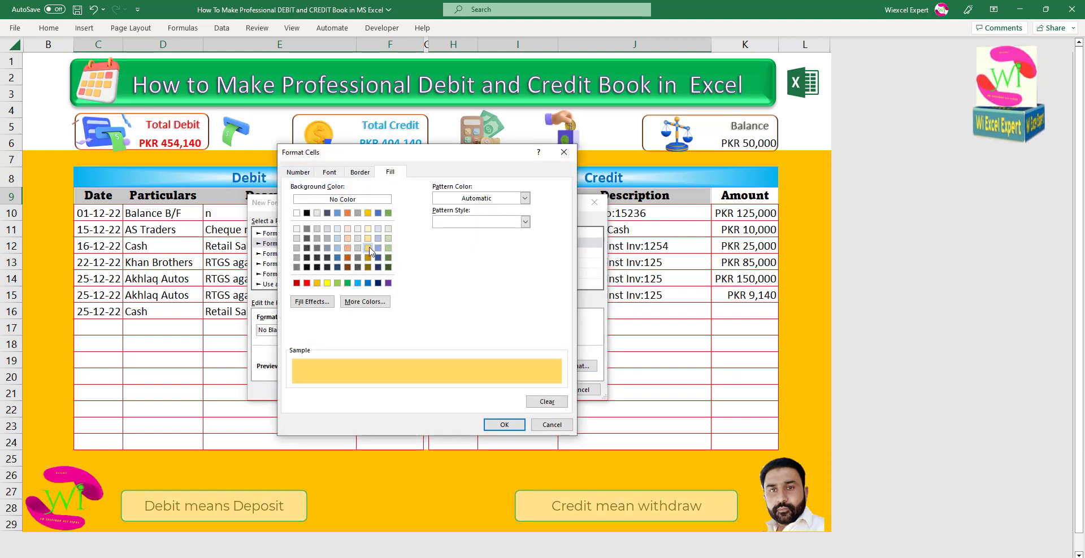
{"action": "left_click", "coordinate": [312, 302]}
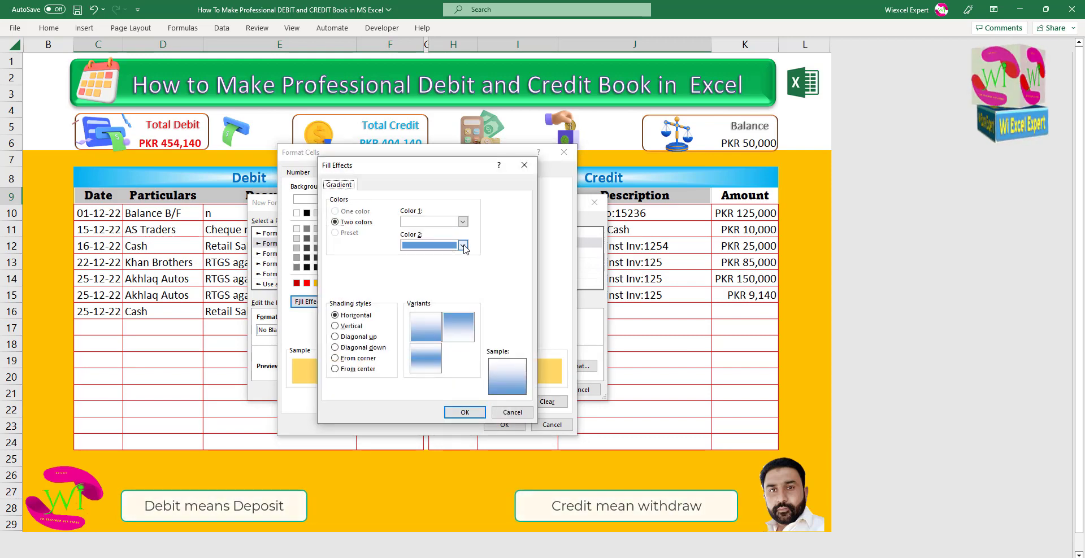
{"action": "left_click", "coordinate": [344, 370]}
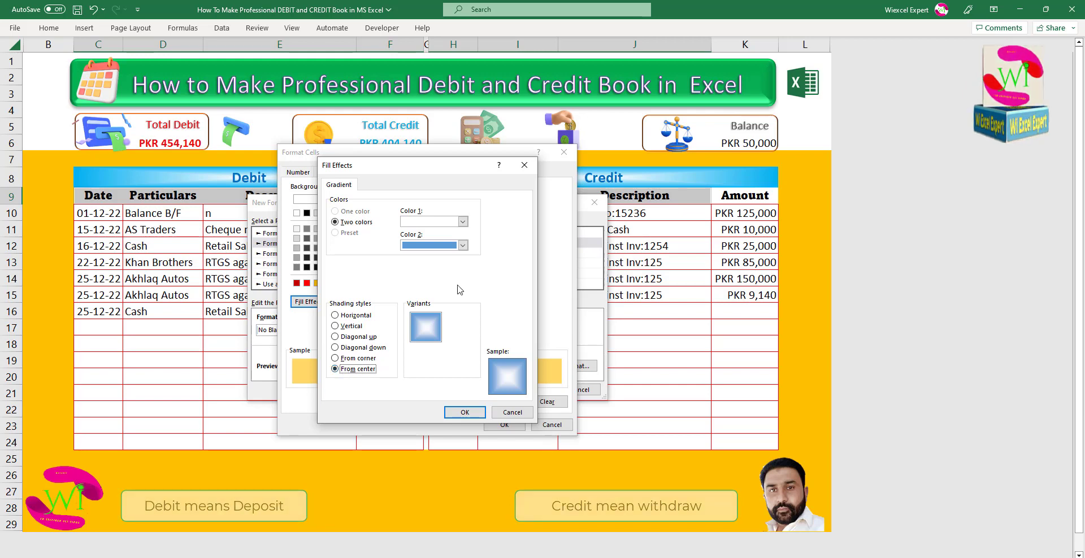
{"action": "left_click", "coordinate": [463, 246]}
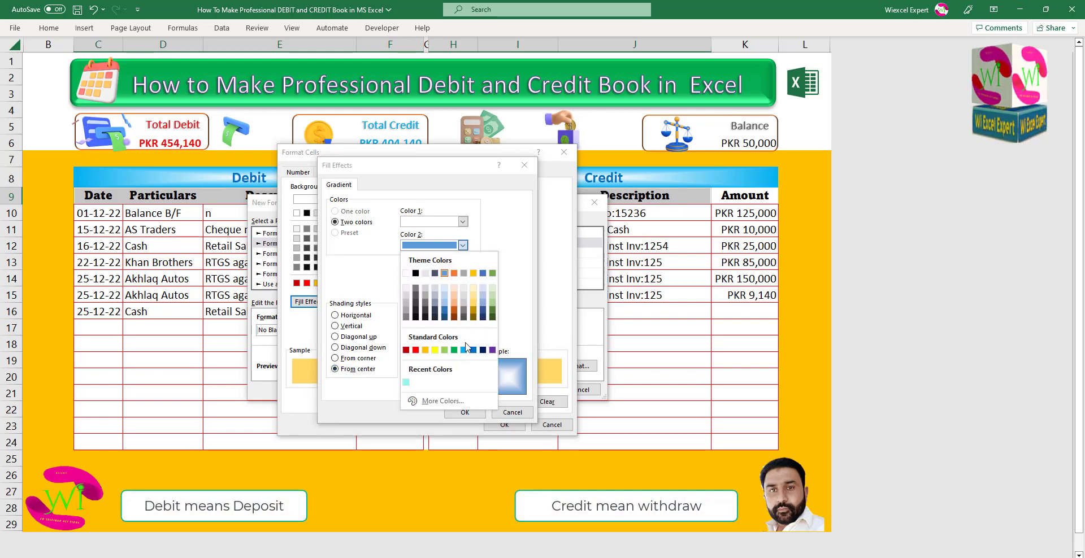
{"action": "left_click", "coordinate": [474, 304]}
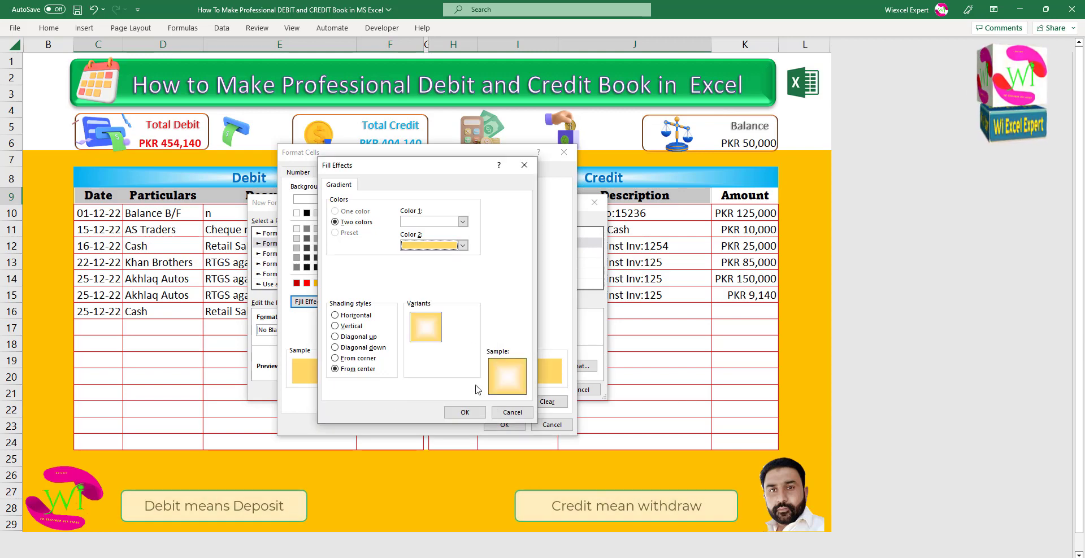
{"action": "left_click", "coordinate": [464, 413]}
{"action": "left_click", "coordinate": [505, 426]}
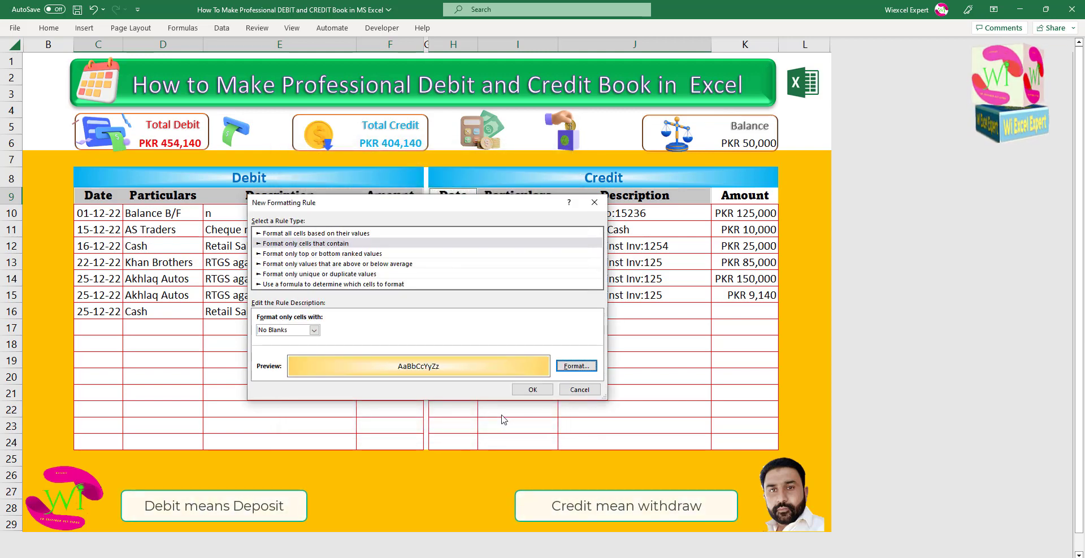
{"action": "left_click", "coordinate": [531, 390]}
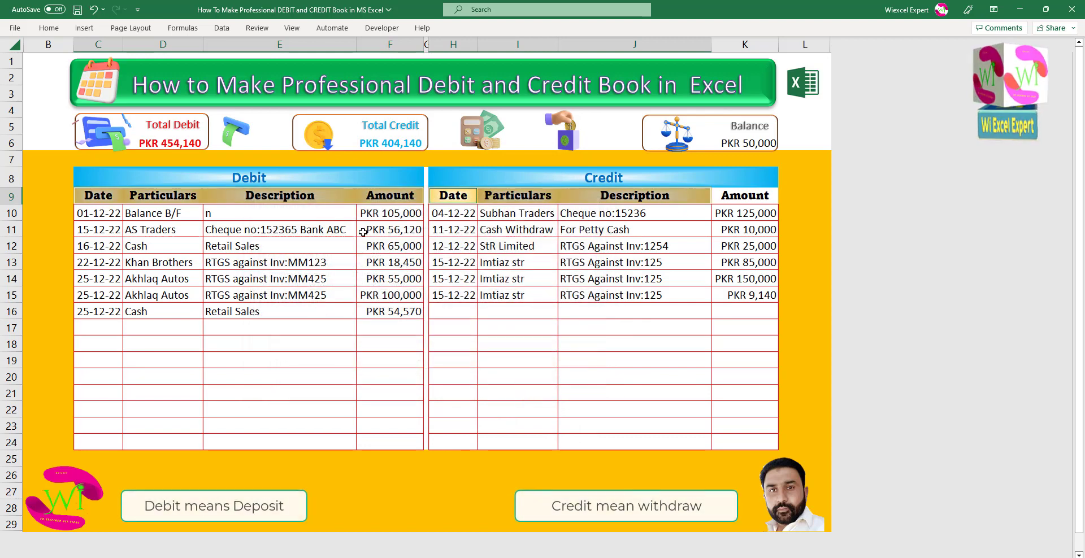
{"action": "left_click", "coordinate": [730, 197]}
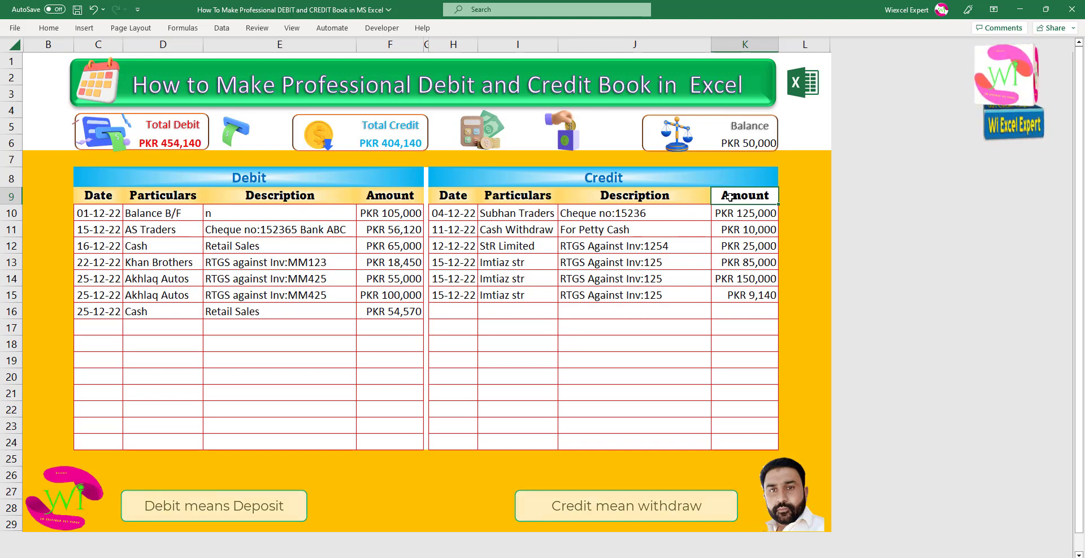
Undo the yellow header gradient and reselect the header row C9:K9 of both tables
{"action": "key", "text": "ctrl+z"}
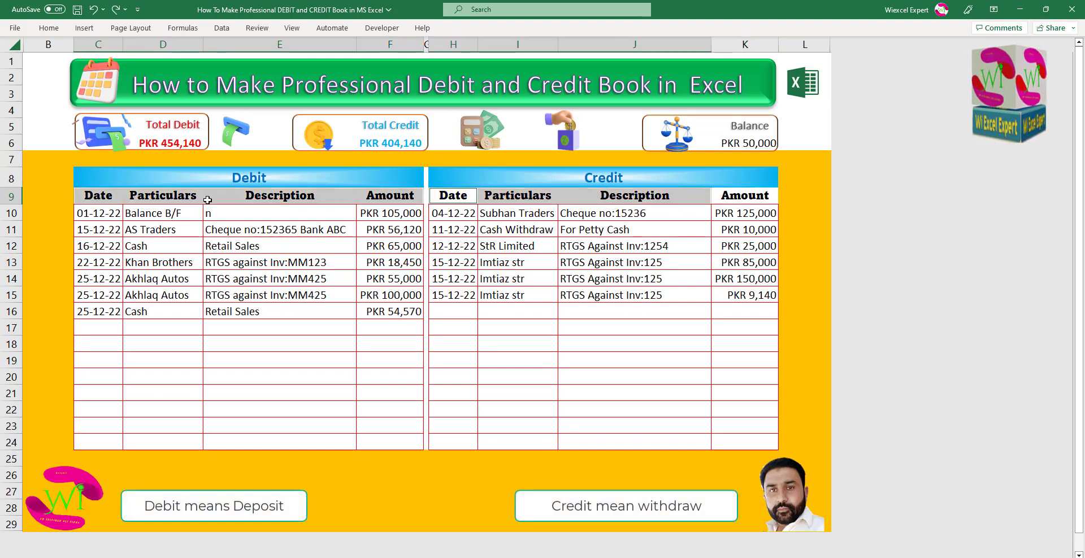
{"action": "left_click", "coordinate": [401, 199]}
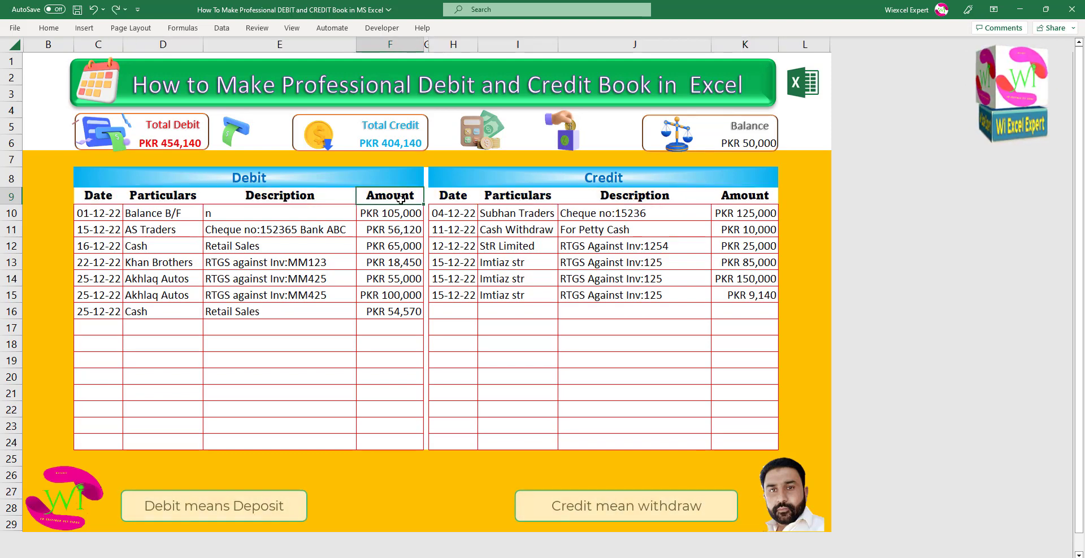
{"action": "left_click_drag", "start_coordinate": [99, 195], "coordinate": [382, 195]}
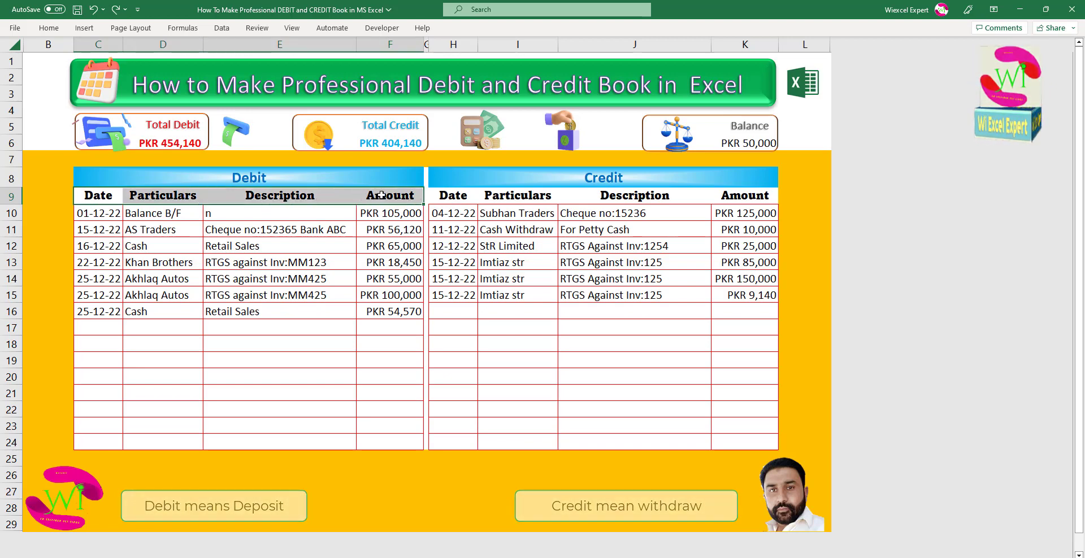
{"action": "left_click_drag", "start_coordinate": [452, 195], "coordinate": [729, 195]}
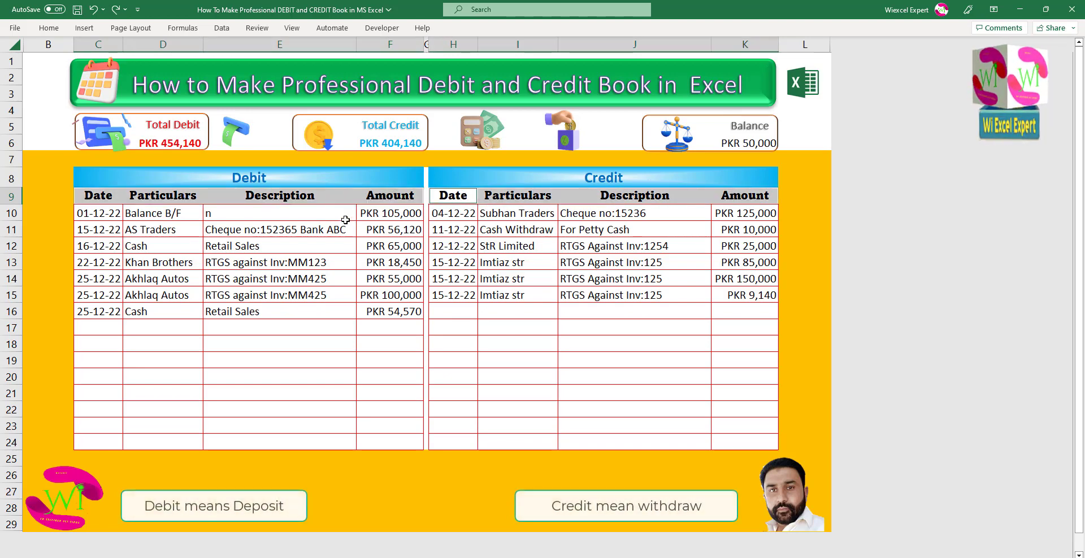
{"action": "left_click", "coordinate": [320, 240]}
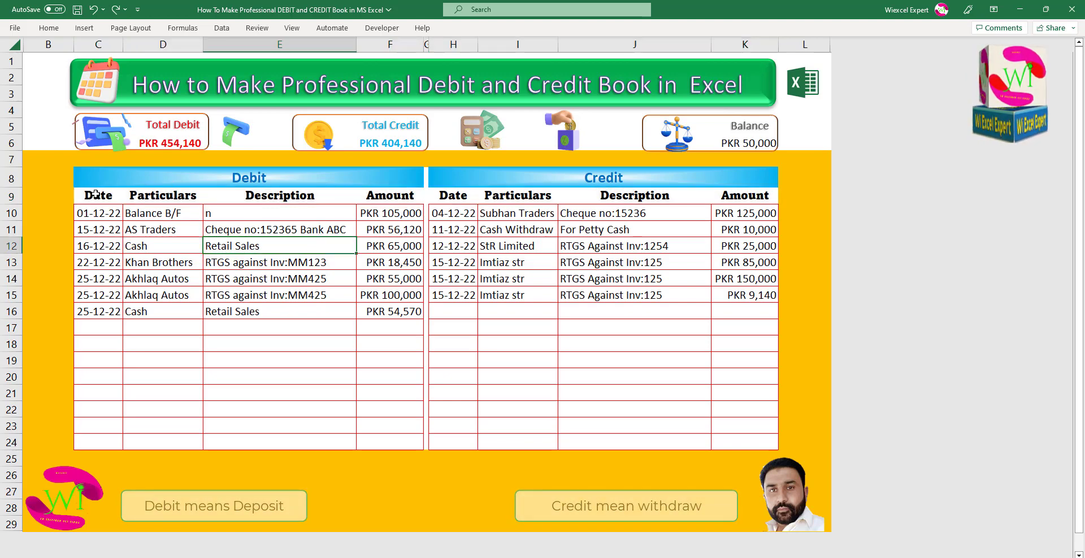
{"action": "left_click_drag", "start_coordinate": [95, 194], "coordinate": [744, 195]}
{"action": "left_click", "coordinate": [448, 196], "text": "ctrl"}
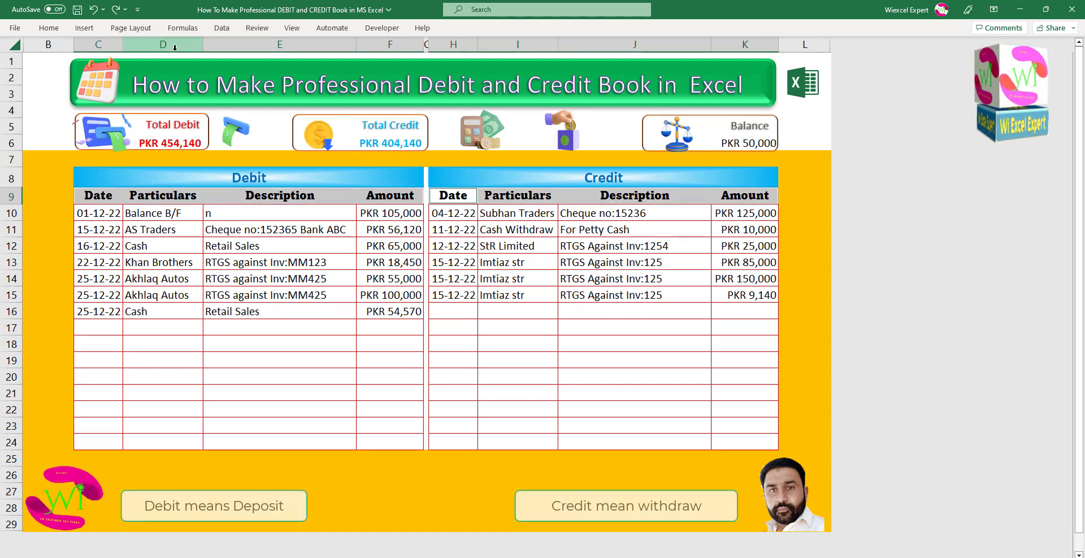
Start a new conditional formatting rule that formats only non-blank cells
{"action": "left_click", "coordinate": [49, 28]}
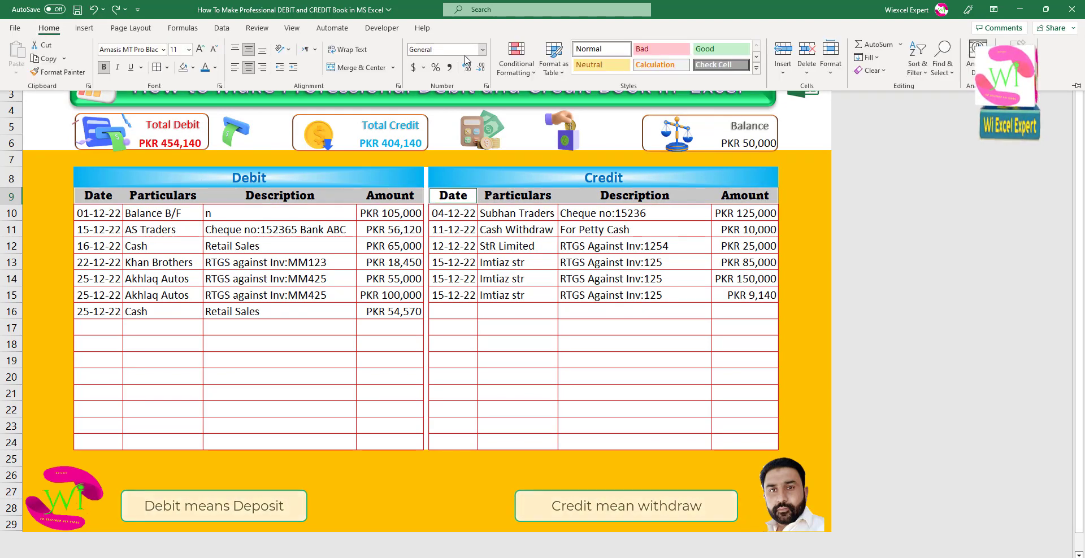
{"action": "left_click", "coordinate": [516, 62]}
{"action": "left_click", "coordinate": [535, 228]}
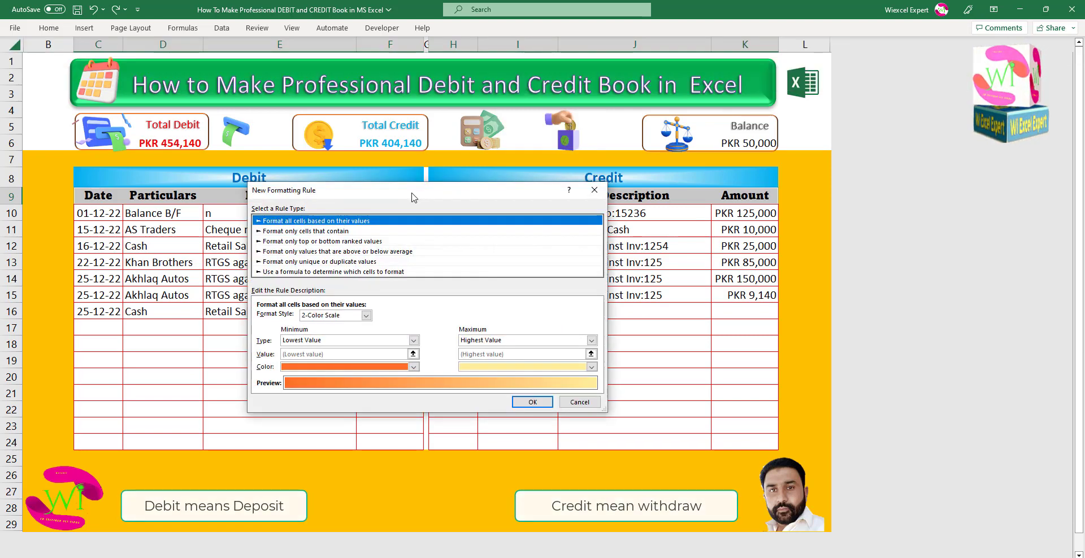
{"action": "left_click", "coordinate": [305, 231]}
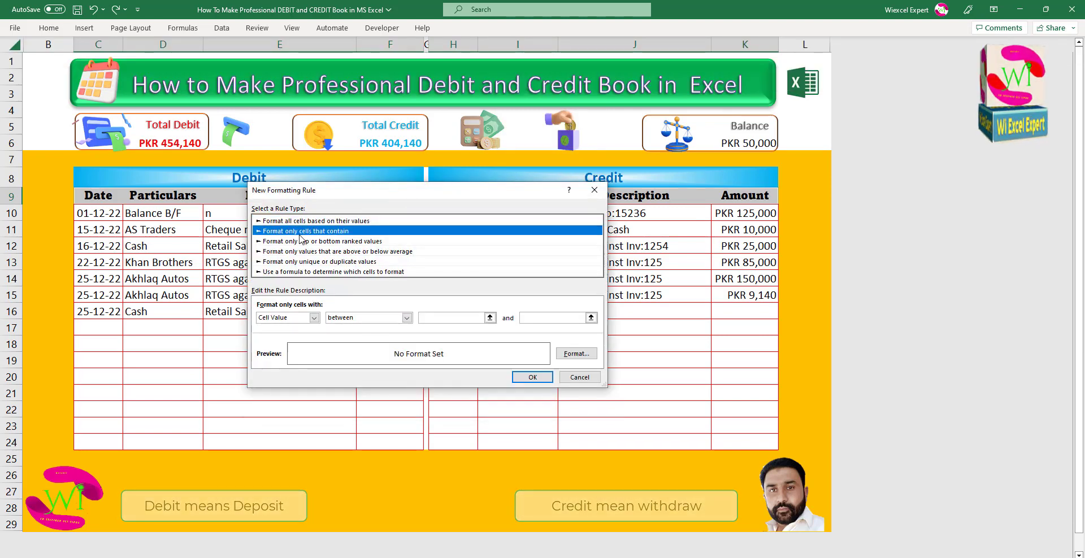
{"action": "left_click", "coordinate": [313, 318]}
{"action": "left_click", "coordinate": [293, 358]}
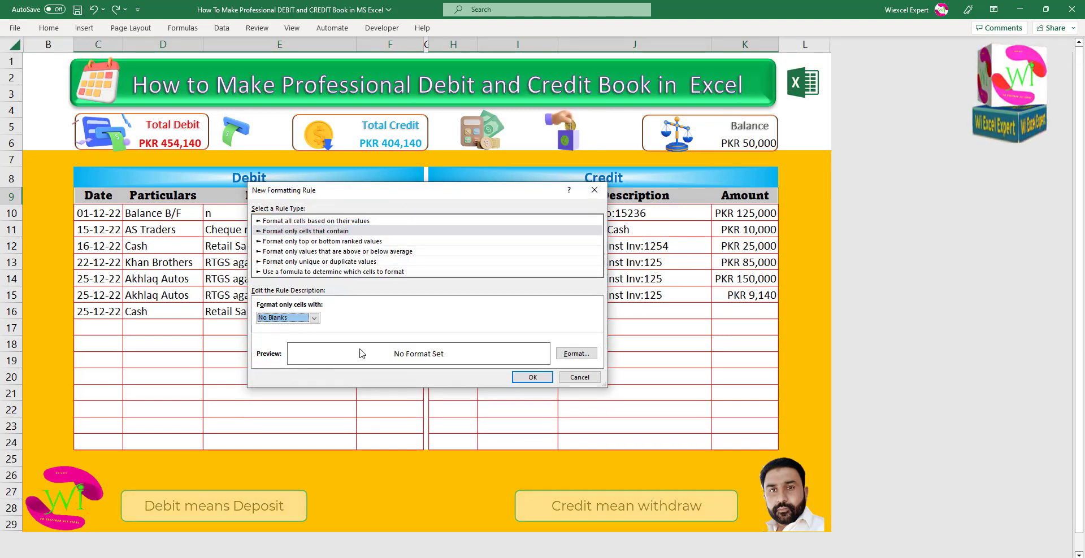
Give the rule a horizontal white-to-dark-red gradient fill
{"action": "left_click", "coordinate": [577, 353]}
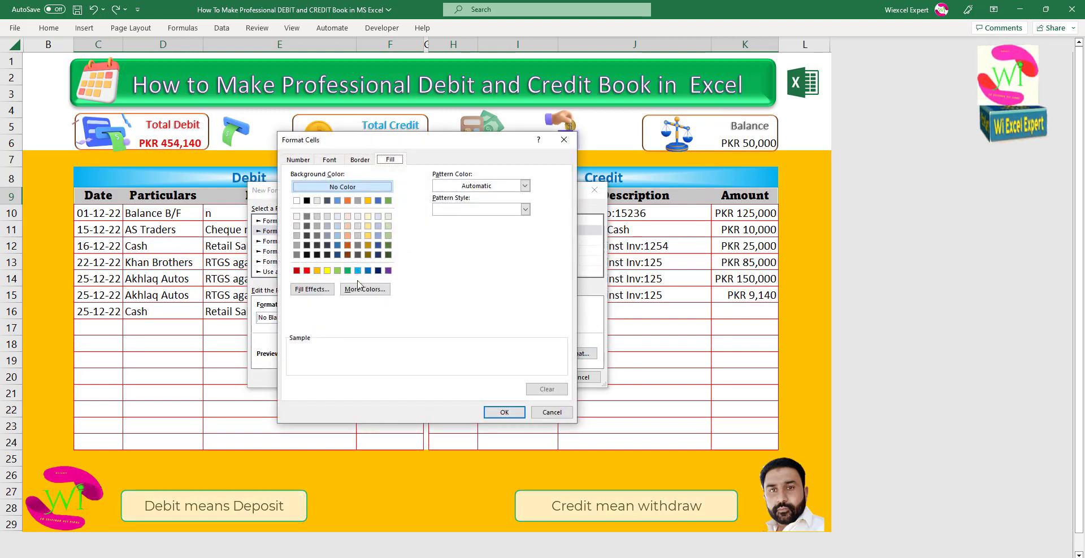
{"action": "left_click", "coordinate": [297, 272]}
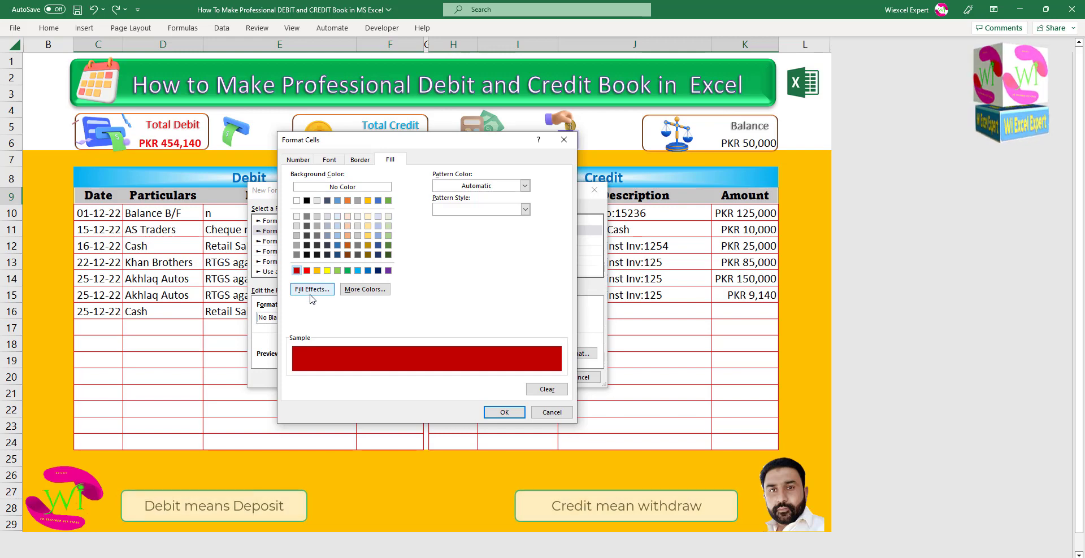
{"action": "left_click", "coordinate": [312, 289]}
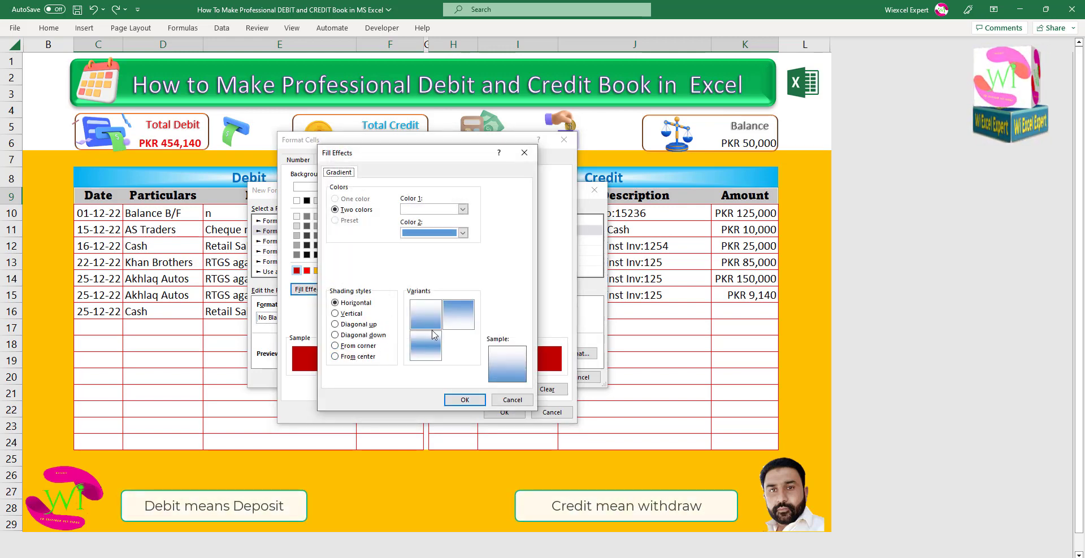
{"action": "left_click", "coordinate": [421, 318]}
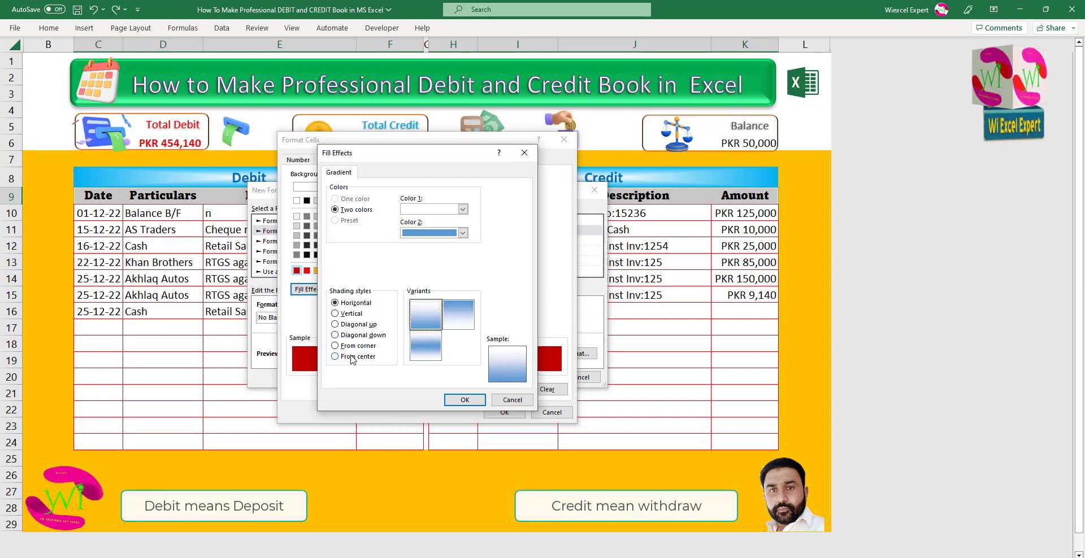
{"action": "left_click", "coordinate": [462, 233]}
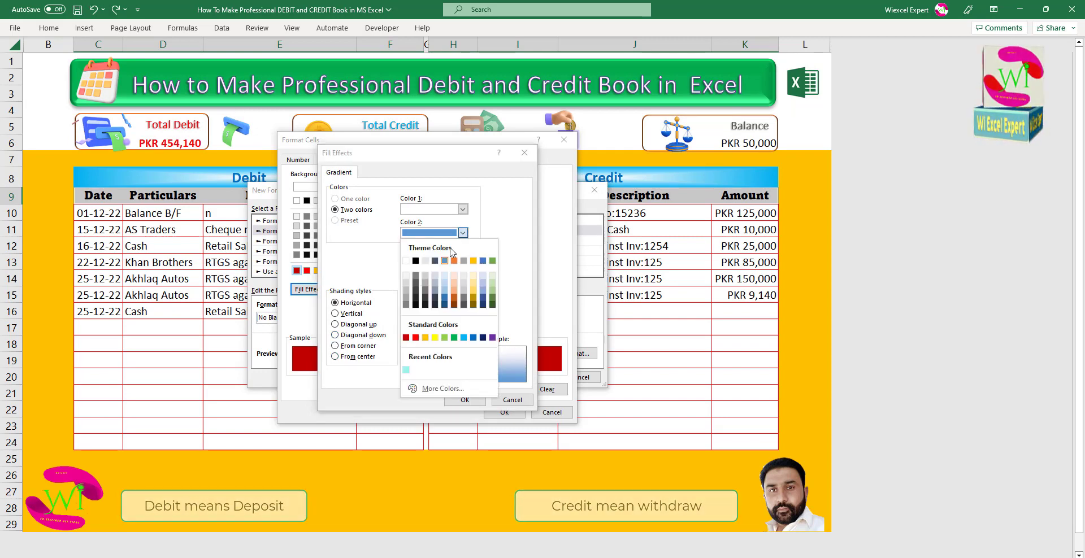
{"action": "left_click", "coordinate": [406, 338]}
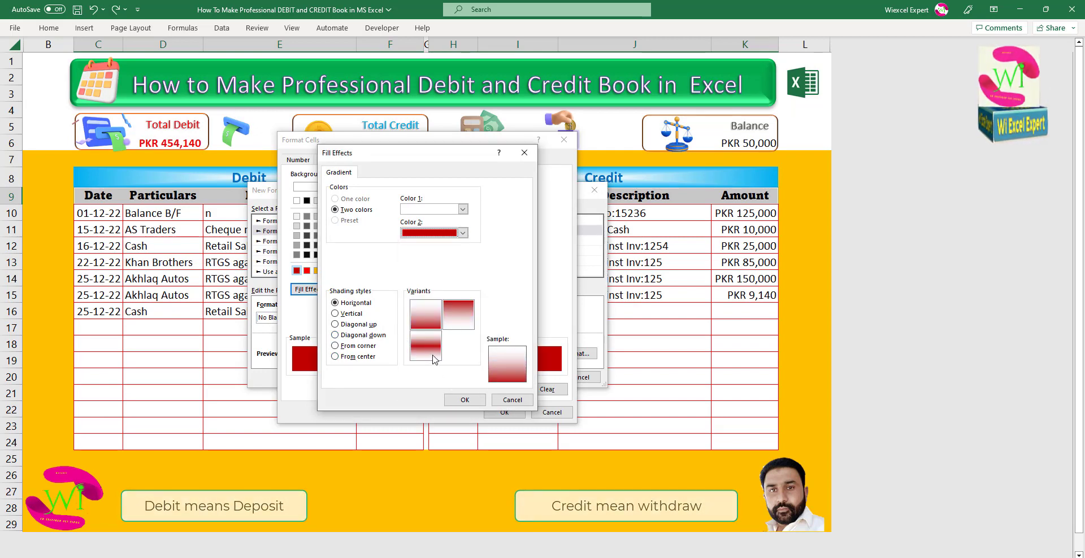
{"action": "left_click", "coordinate": [433, 323]}
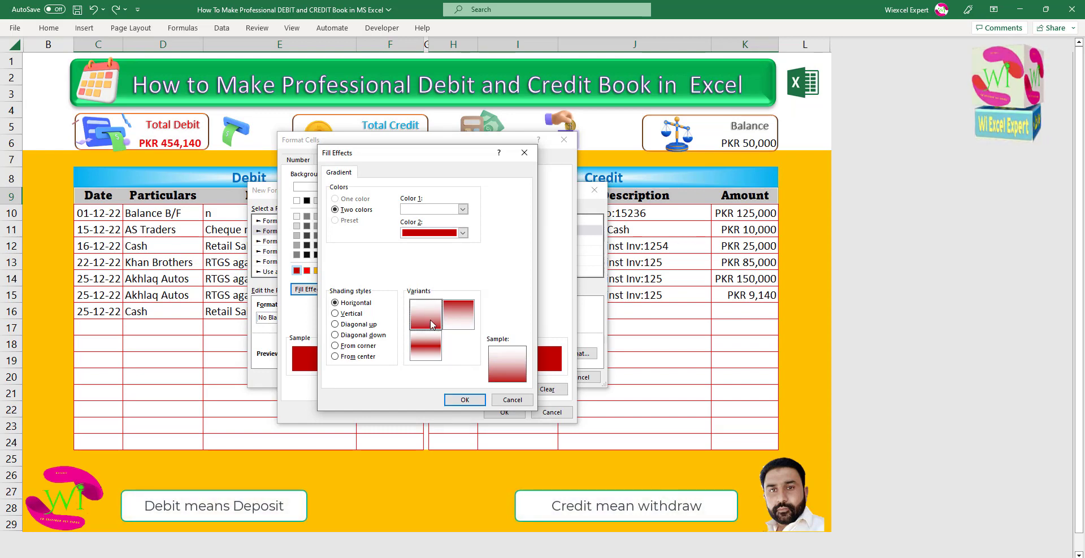
{"action": "left_click", "coordinate": [468, 321]}
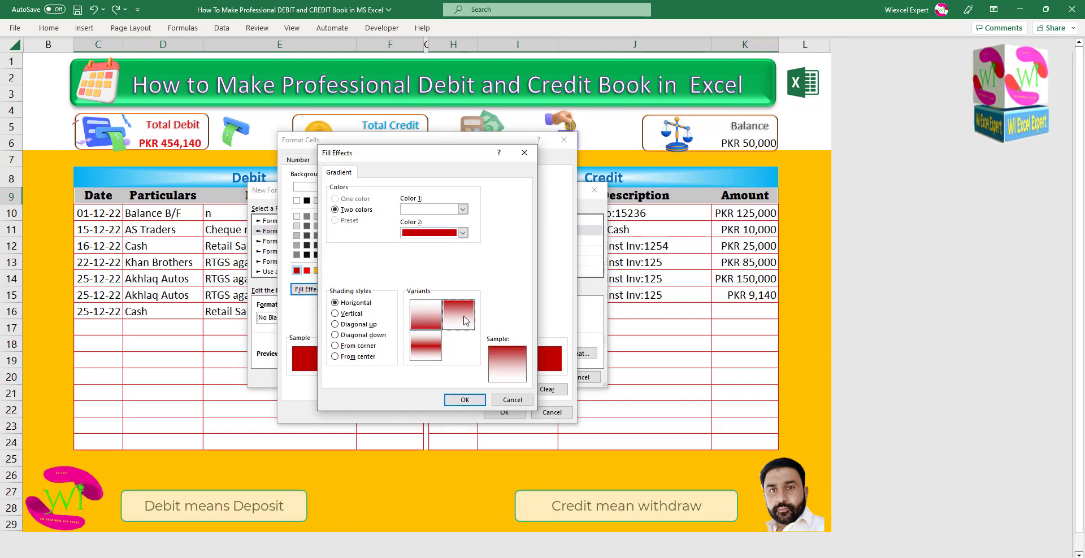
{"action": "left_click", "coordinate": [433, 324]}
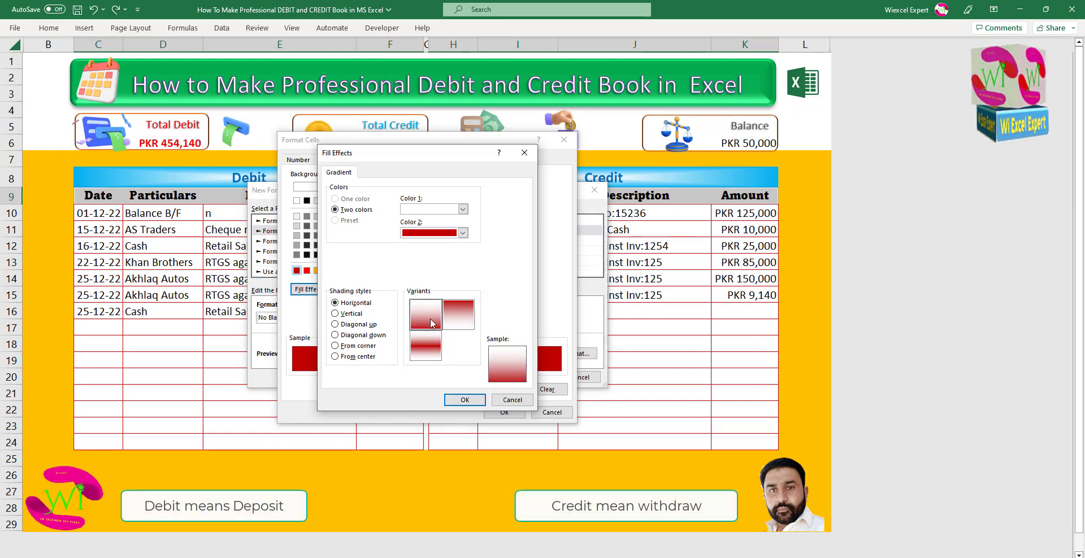
Confirm the dialogs so the Debit and Credit headers show the red gradient
{"action": "left_click", "coordinate": [460, 401]}
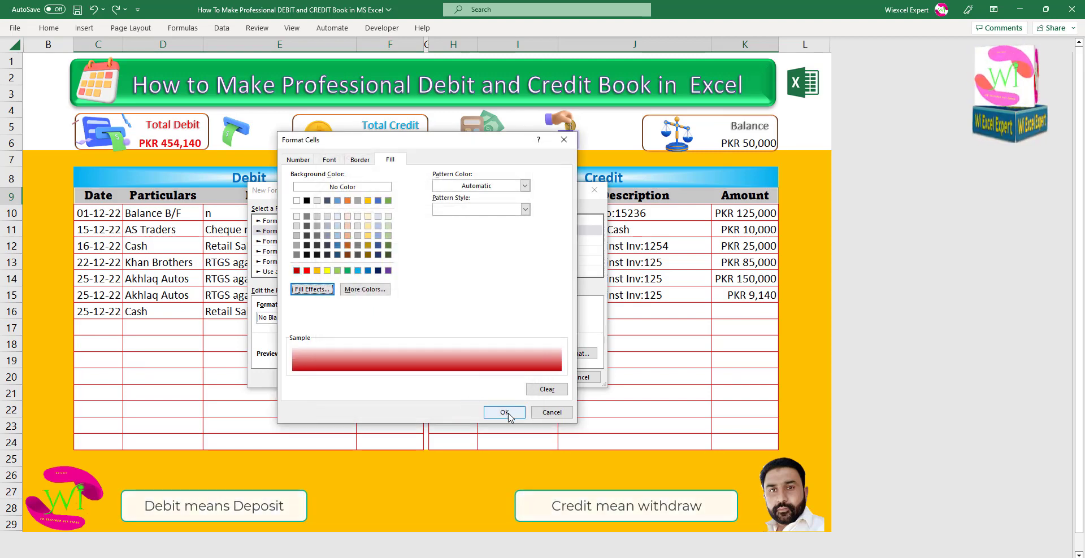
{"action": "left_click", "coordinate": [505, 412]}
{"action": "left_click", "coordinate": [528, 378]}
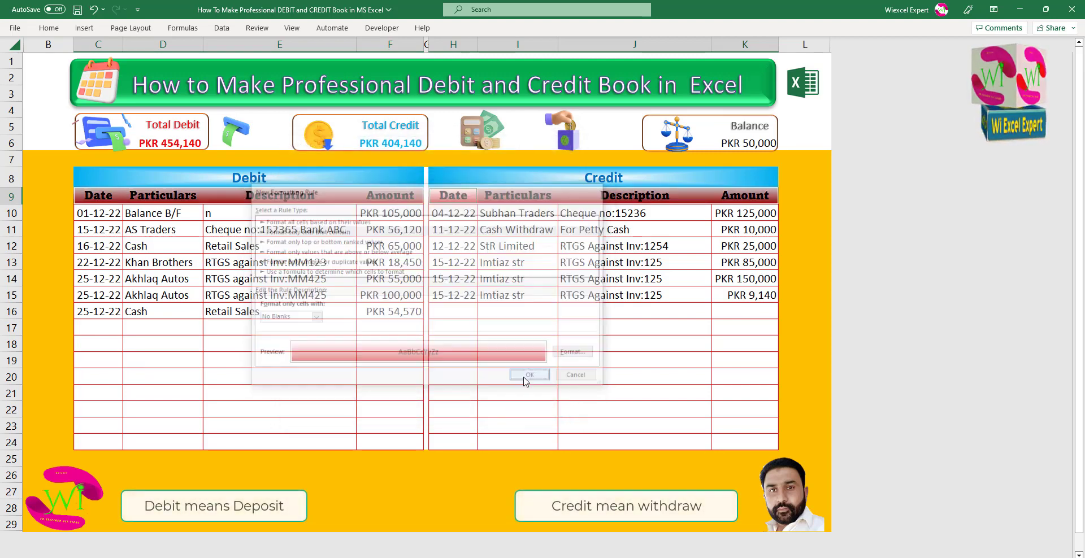
{"action": "left_click", "coordinate": [295, 272]}
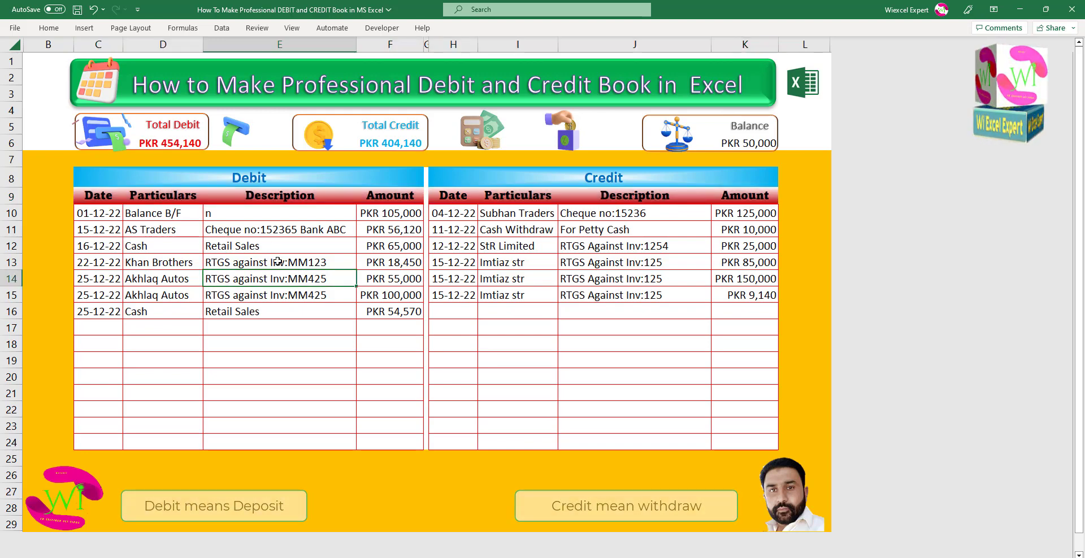
Select both tables' data areas and start a No Blanks conditional formatting rule
{"action": "mouse_move", "coordinate": [105, 214]}
{"action": "left_mouse_down"}
{"action": "mouse_move", "coordinate": [318, 279]}
{"action": "mouse_move", "coordinate": [416, 440]}
{"action": "left_mouse_up"}
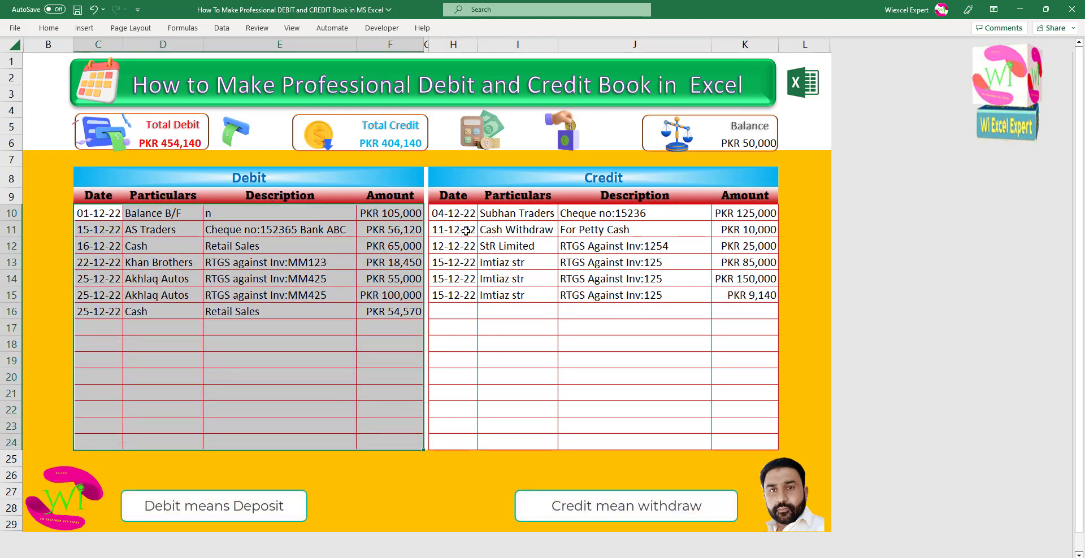
{"action": "left_click_drag", "start_coordinate": [455, 216], "coordinate": [746, 440]}
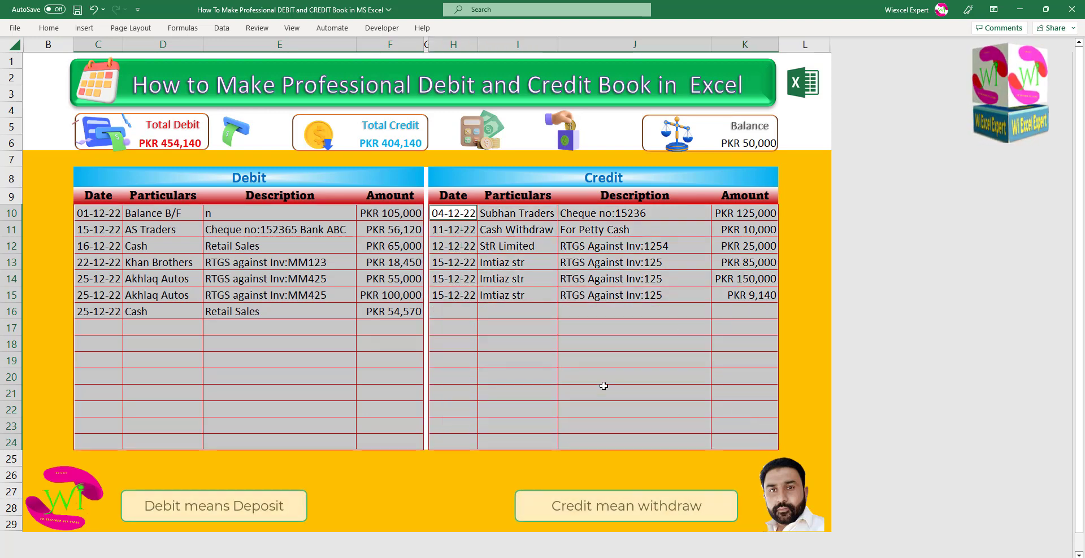
{"action": "left_click", "coordinate": [48, 28]}
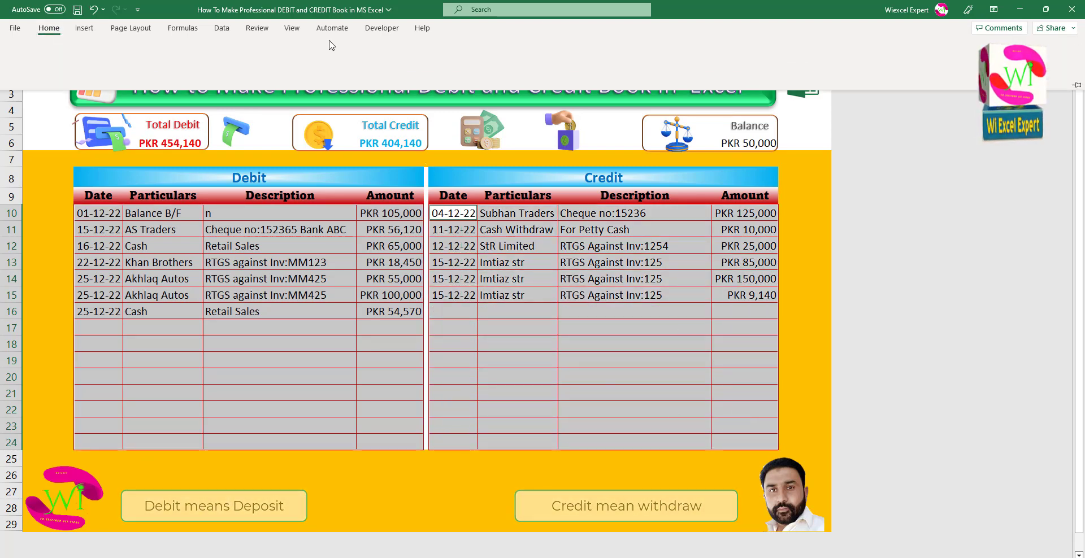
{"action": "left_click", "coordinate": [518, 73]}
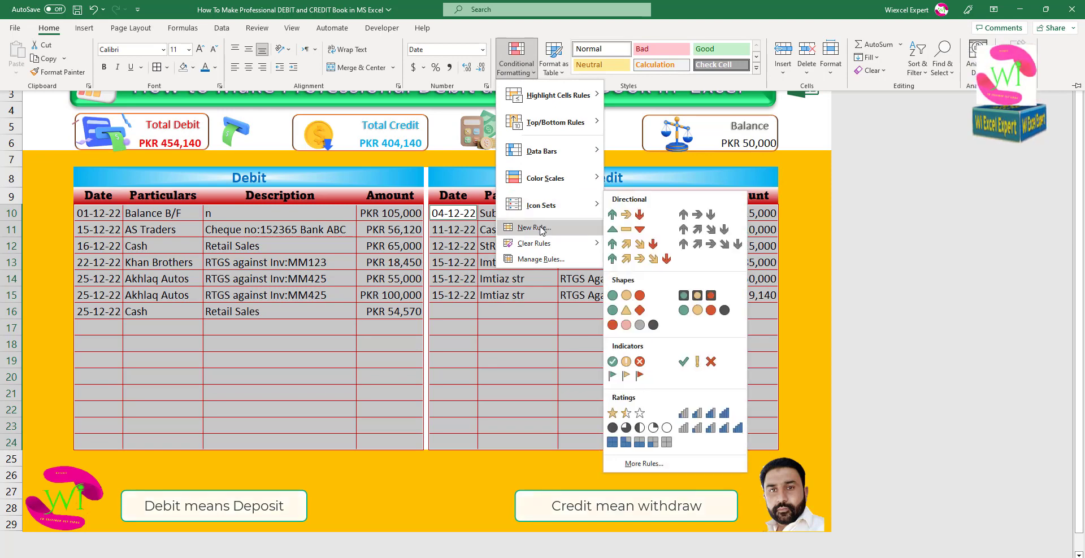
{"action": "left_click", "coordinate": [543, 229]}
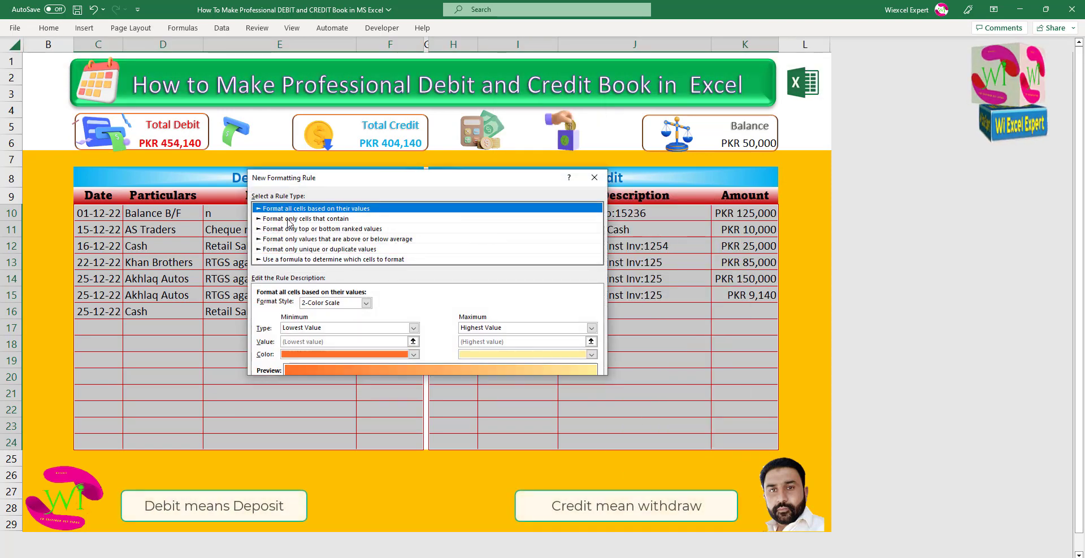
{"action": "left_click", "coordinate": [294, 218]}
{"action": "left_click", "coordinate": [315, 306]}
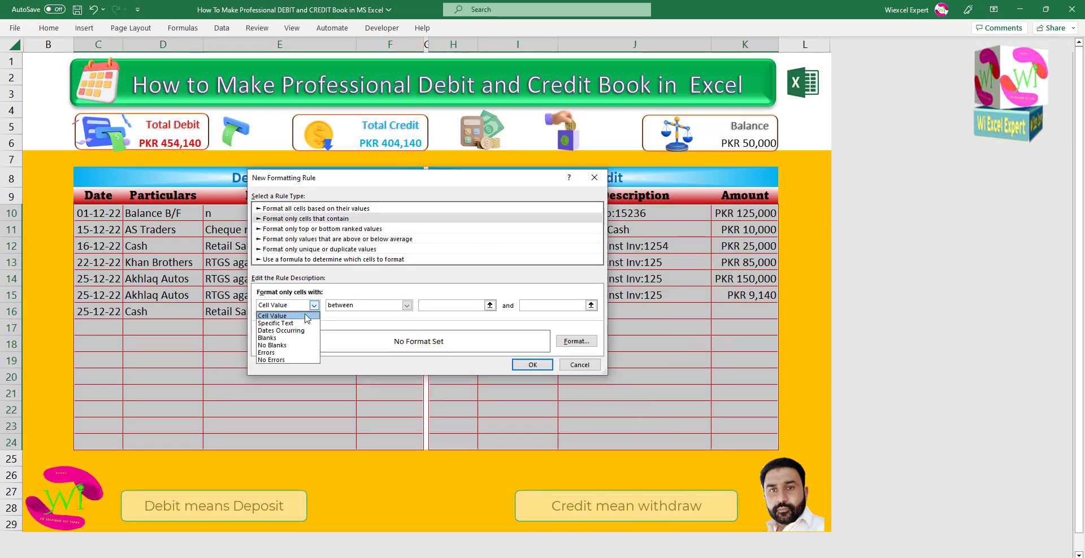
{"action": "left_click", "coordinate": [289, 350]}
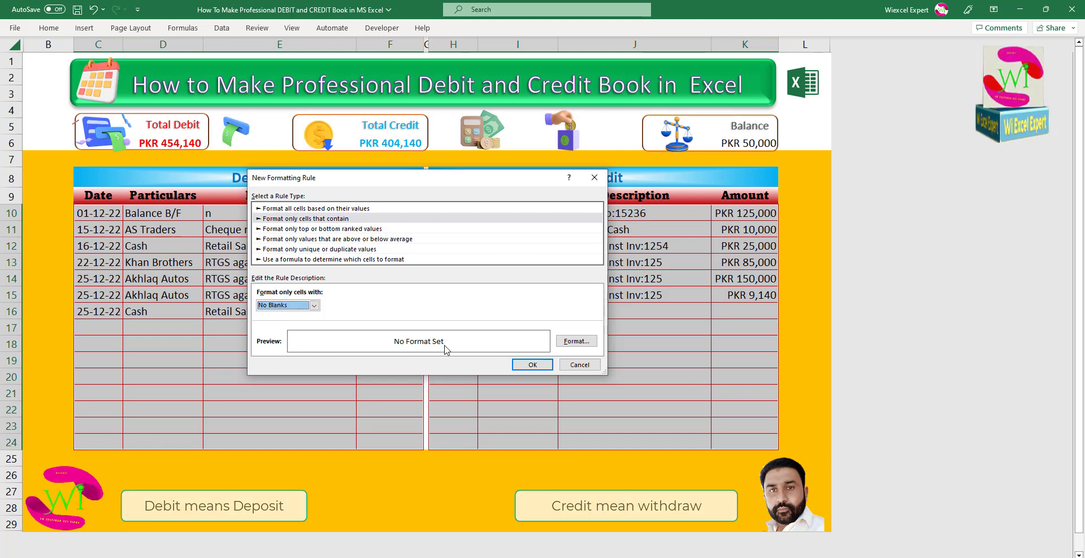
Set the rule's fill to a from-centre gradient with light green as second colour
{"action": "left_click", "coordinate": [571, 341]}
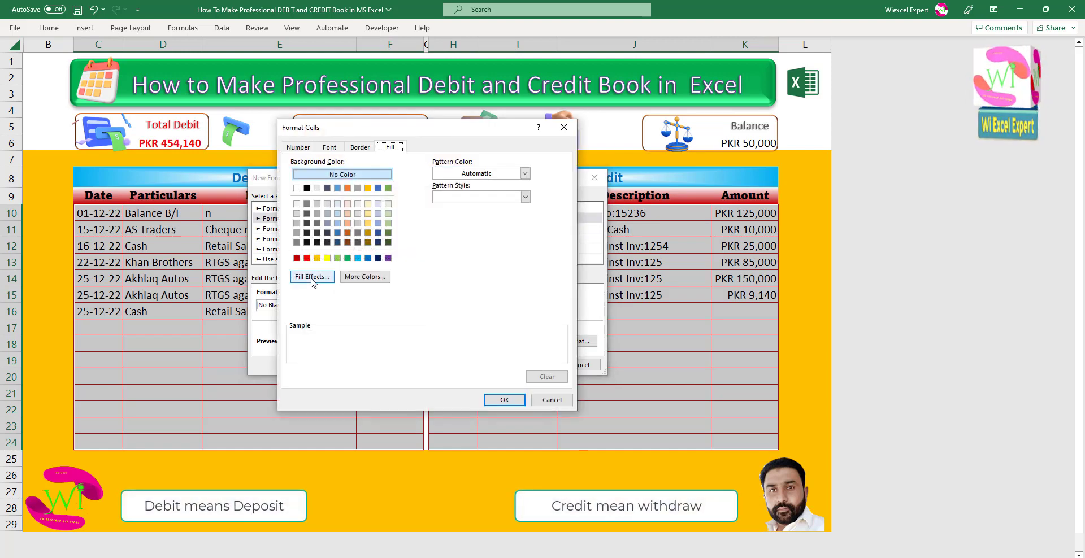
{"action": "left_click", "coordinate": [308, 277]}
{"action": "left_click", "coordinate": [358, 344]}
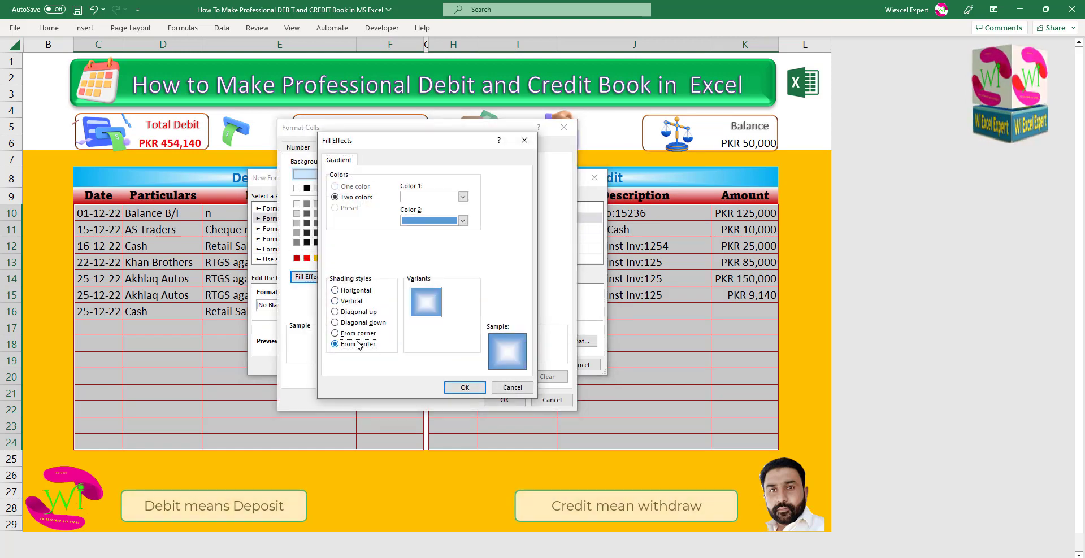
{"action": "left_click", "coordinate": [463, 221]}
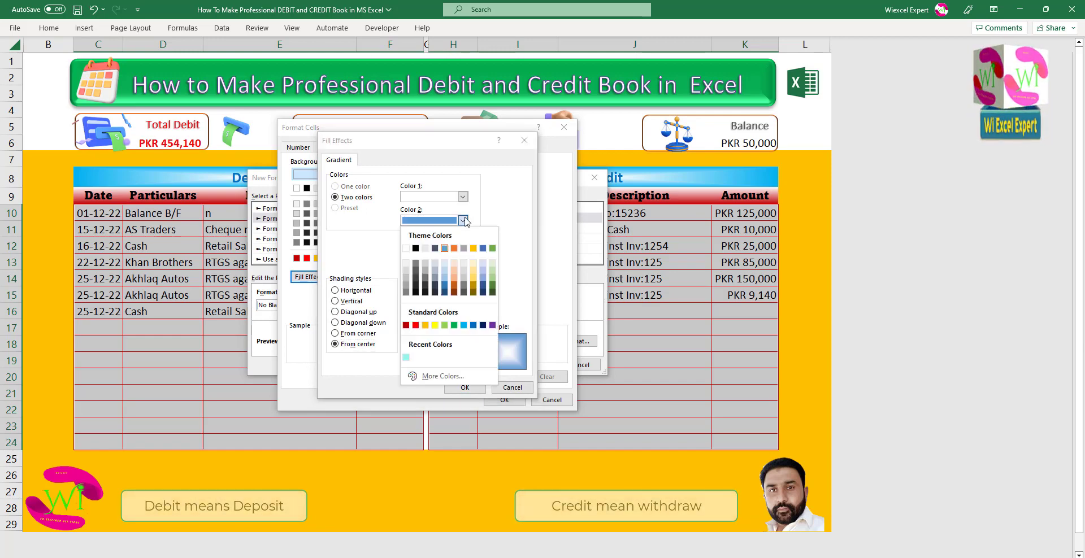
{"action": "left_click", "coordinate": [482, 269]}
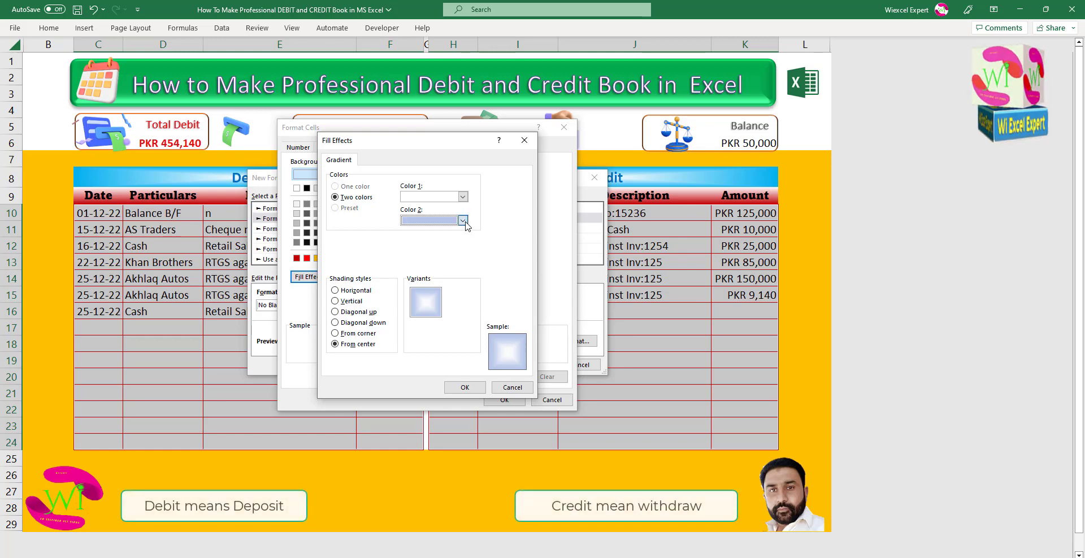
{"action": "left_click", "coordinate": [464, 221]}
{"action": "left_click", "coordinate": [493, 277]}
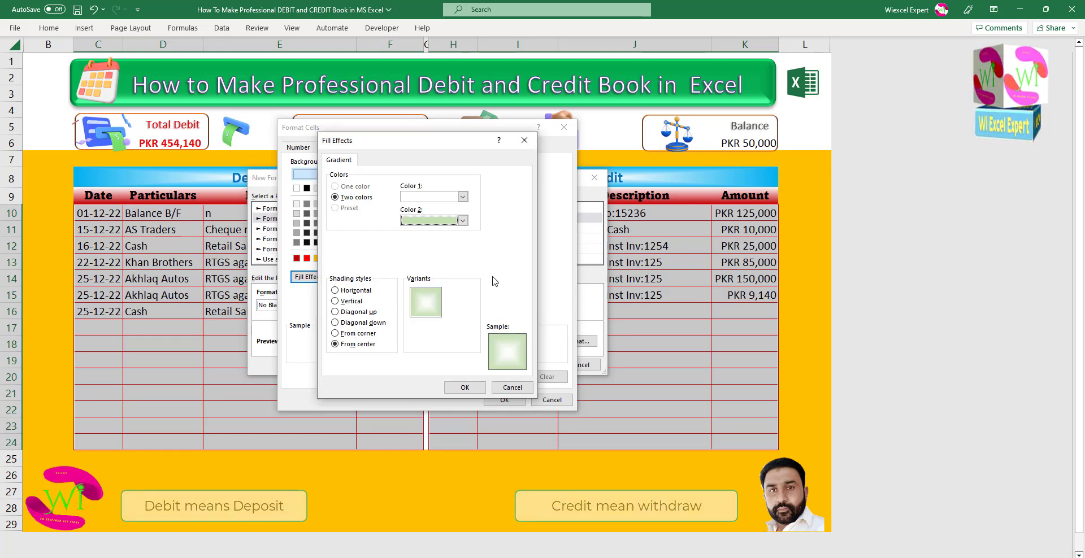
{"action": "left_click", "coordinate": [464, 220]}
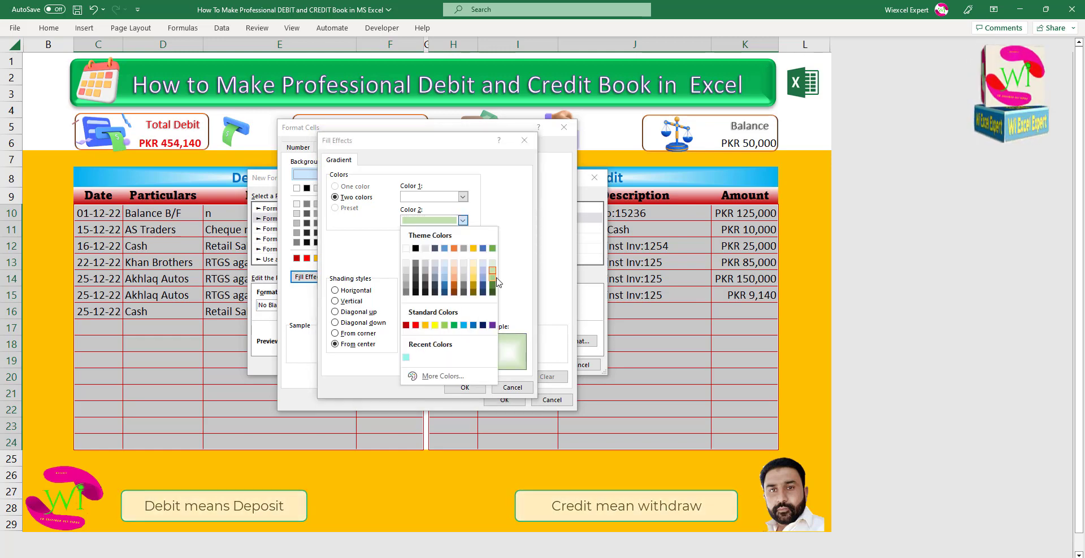
{"action": "left_click", "coordinate": [496, 278]}
Confirm the dialogs so filled entry rows get the green gradient
{"action": "left_click", "coordinate": [465, 388]}
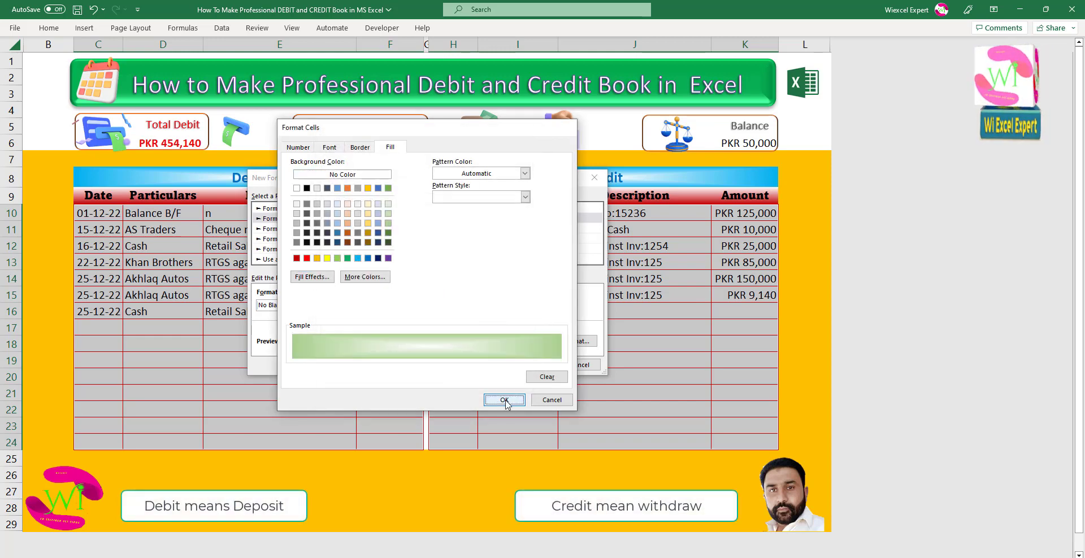
{"action": "left_click", "coordinate": [505, 401]}
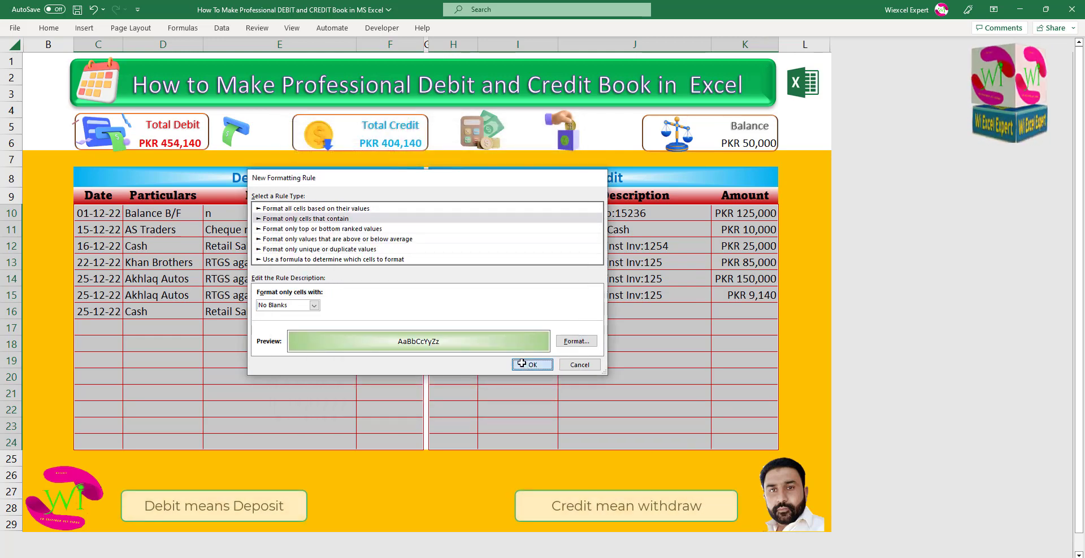
{"action": "left_click", "coordinate": [522, 363]}
{"action": "left_click", "coordinate": [332, 339]}
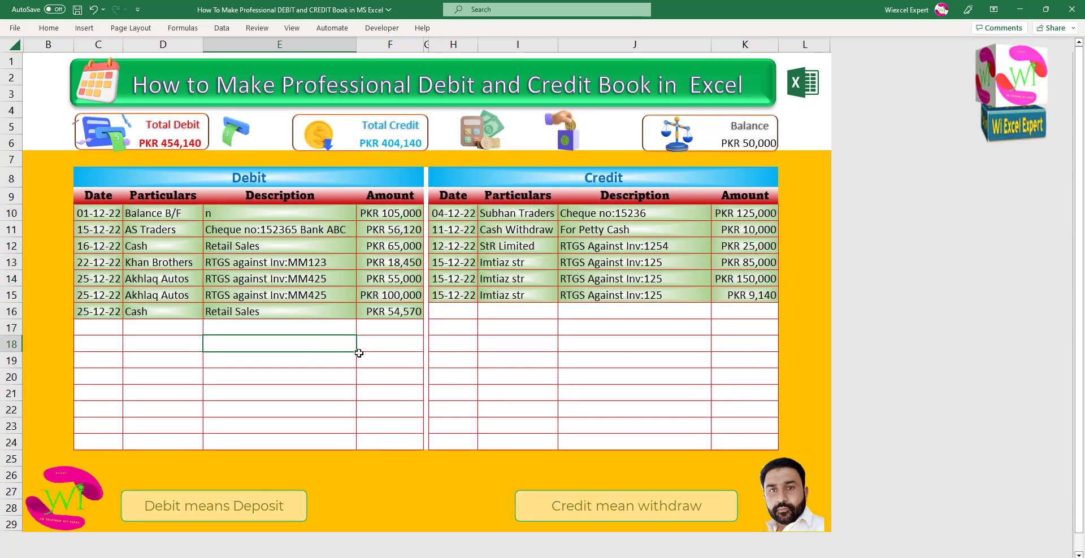
{"action": "left_click", "coordinate": [393, 359]}
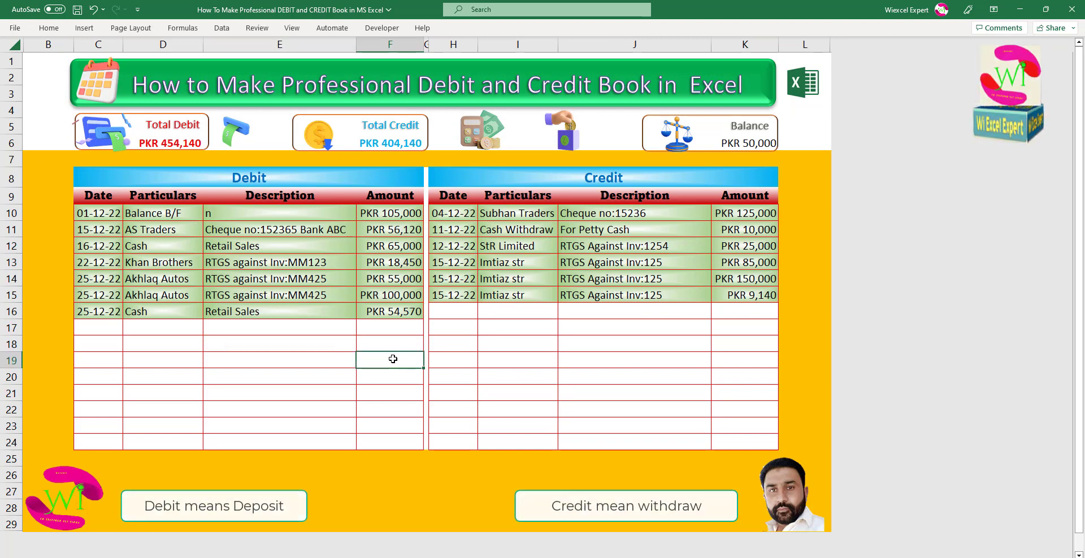
{"action": "type", "text": "150"}
{"action": "left_click", "coordinate": [315, 350]}
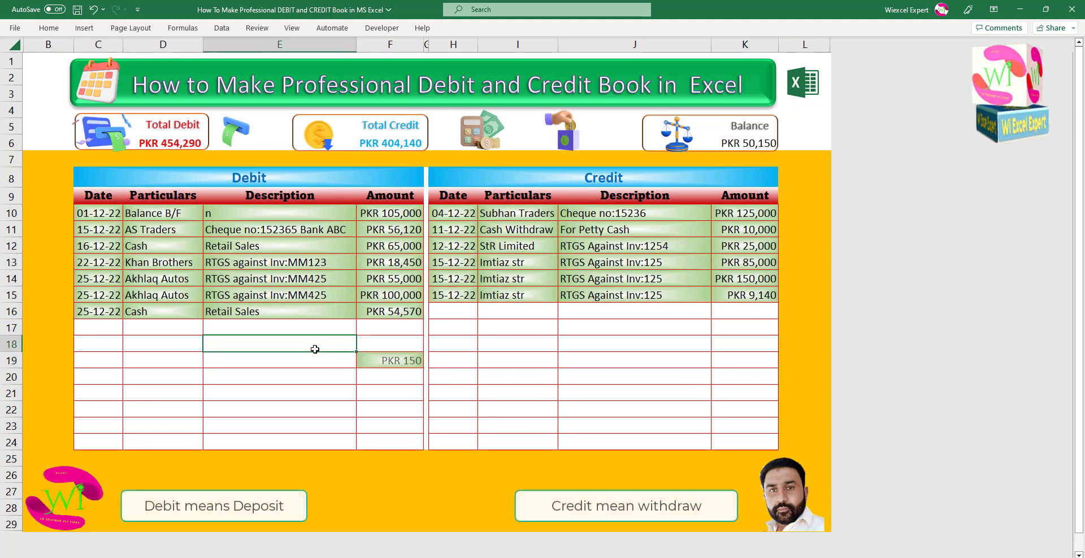
{"action": "key", "text": "ctrl+z"}
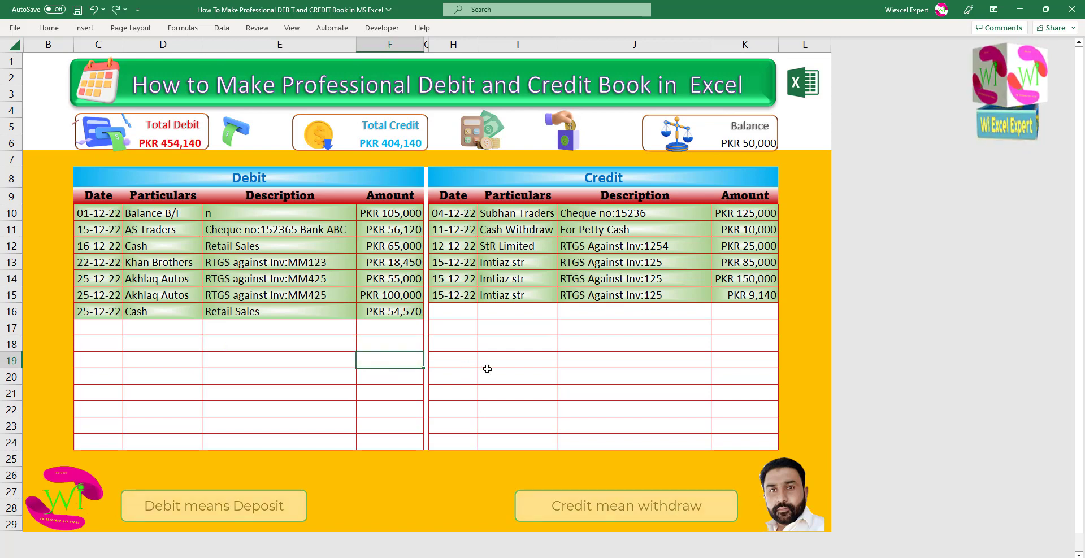
{"action": "left_click", "coordinate": [546, 371]}
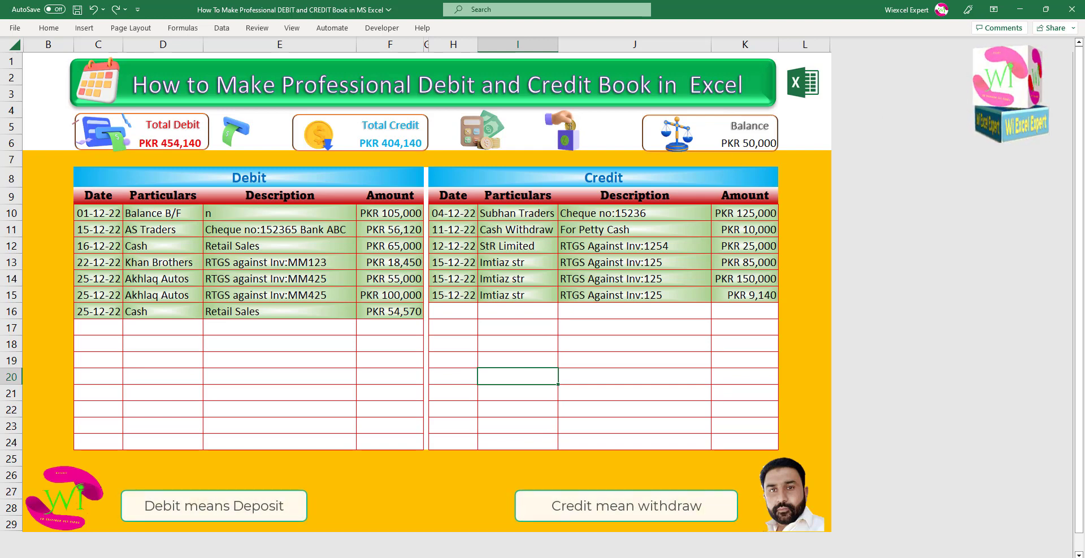
{"action": "left_click", "coordinate": [823, 43]}
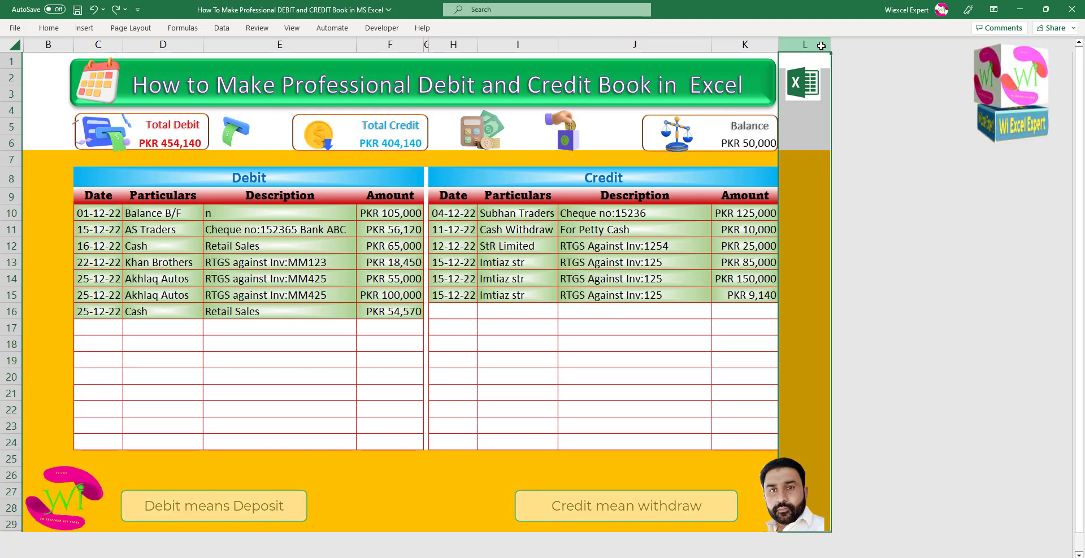
{"action": "right_click", "coordinate": [821, 46]}
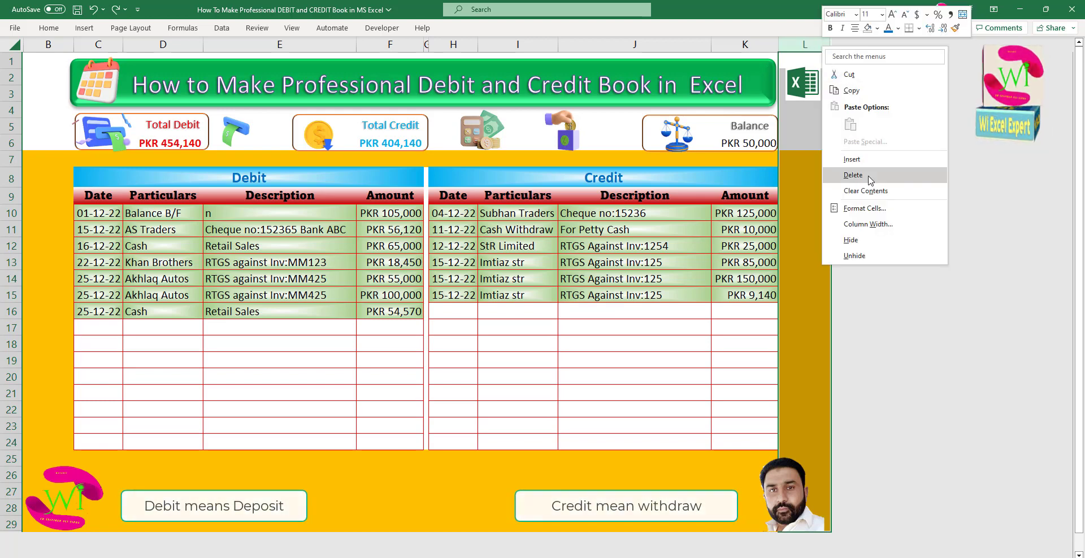
{"action": "key", "text": "Escape"}
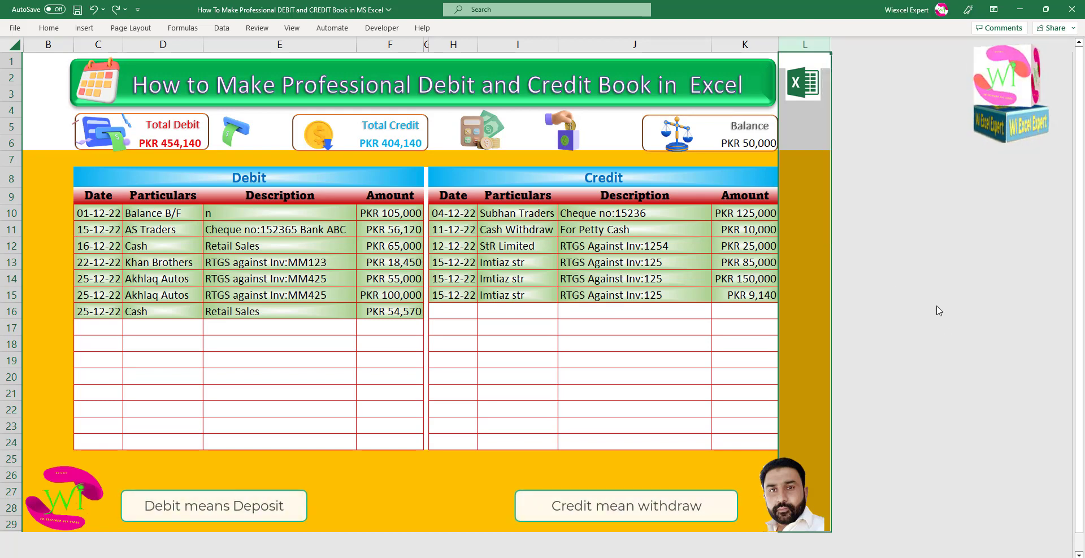
{"action": "left_click", "coordinate": [730, 208]}
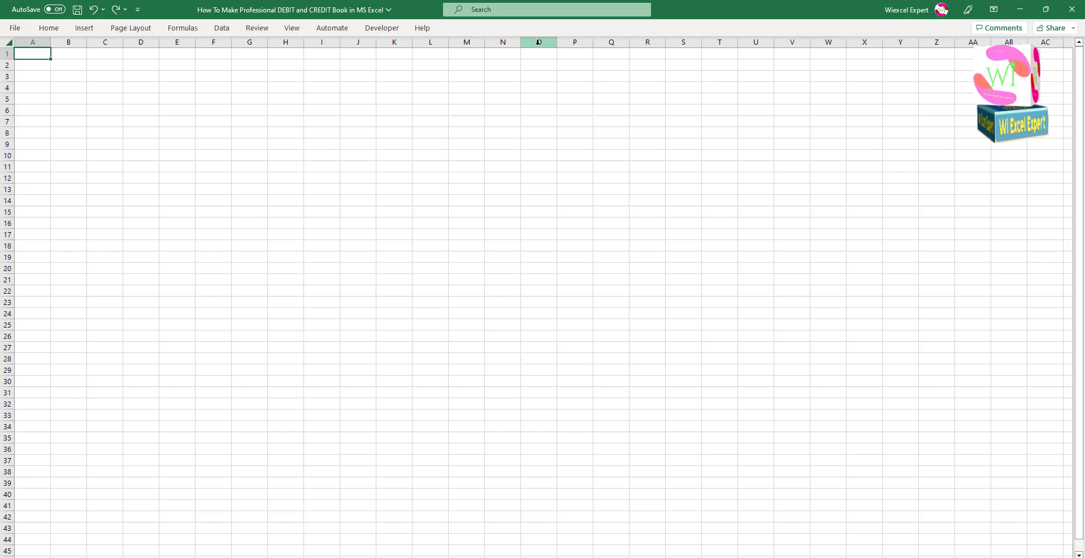
{"action": "left_click", "coordinate": [539, 41]}
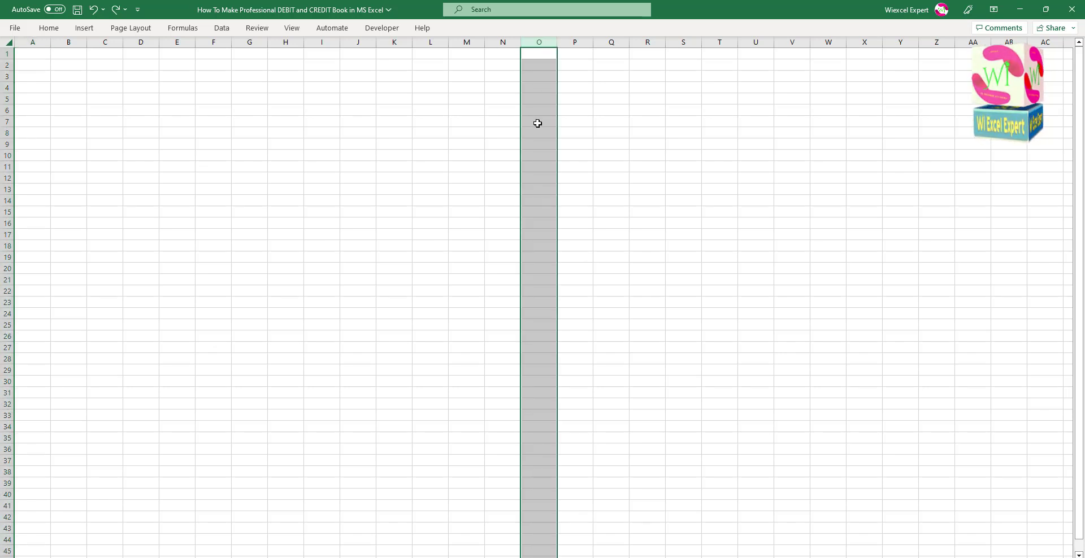
{"action": "key", "text": "ctrl+shift+Right"}
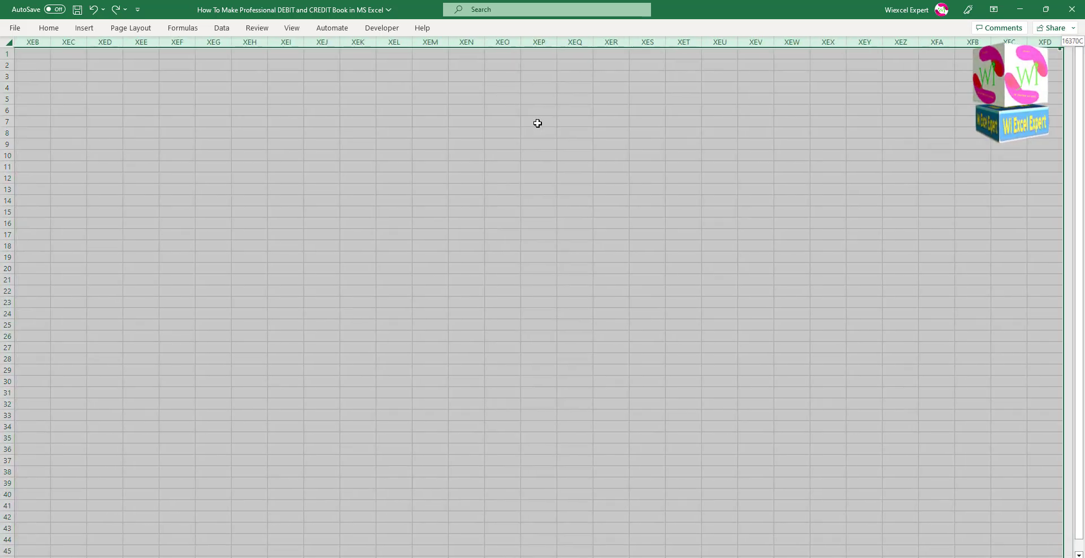
{"action": "right_click", "coordinate": [504, 43]}
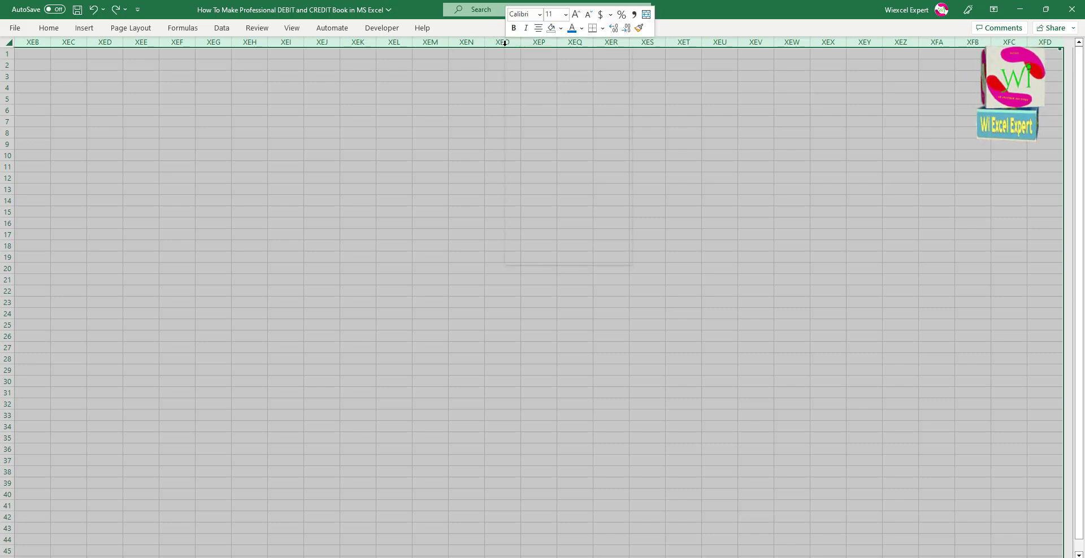
{"action": "left_click", "coordinate": [557, 238]}
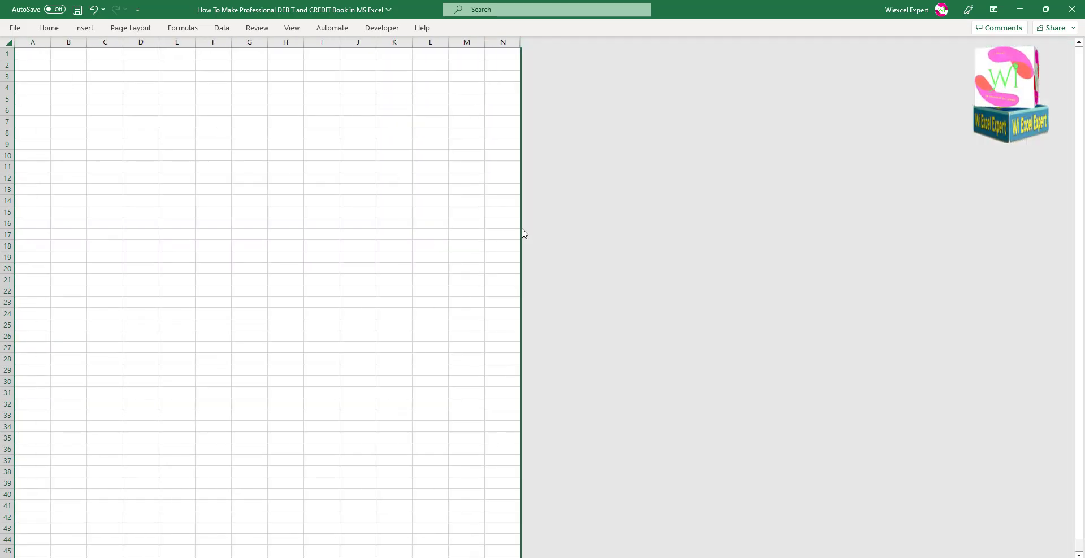
{"action": "left_click", "coordinate": [470, 119]}
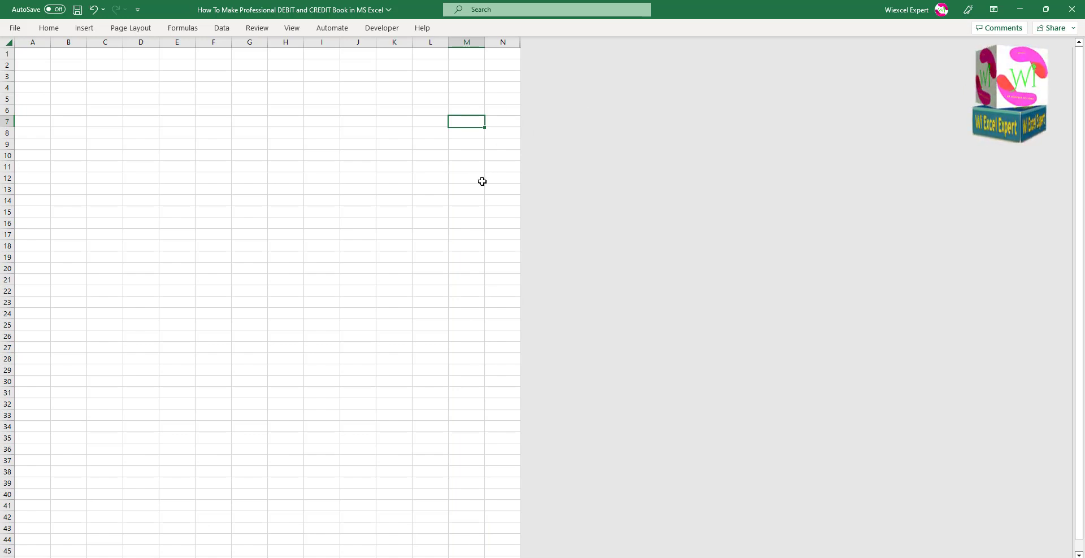
{"action": "key", "text": "ctrl+z"}
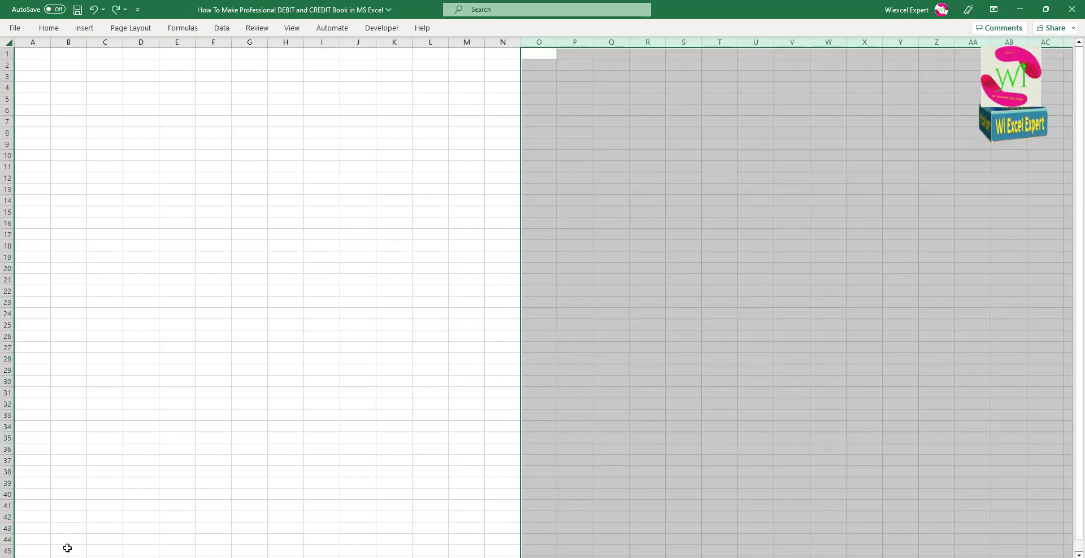